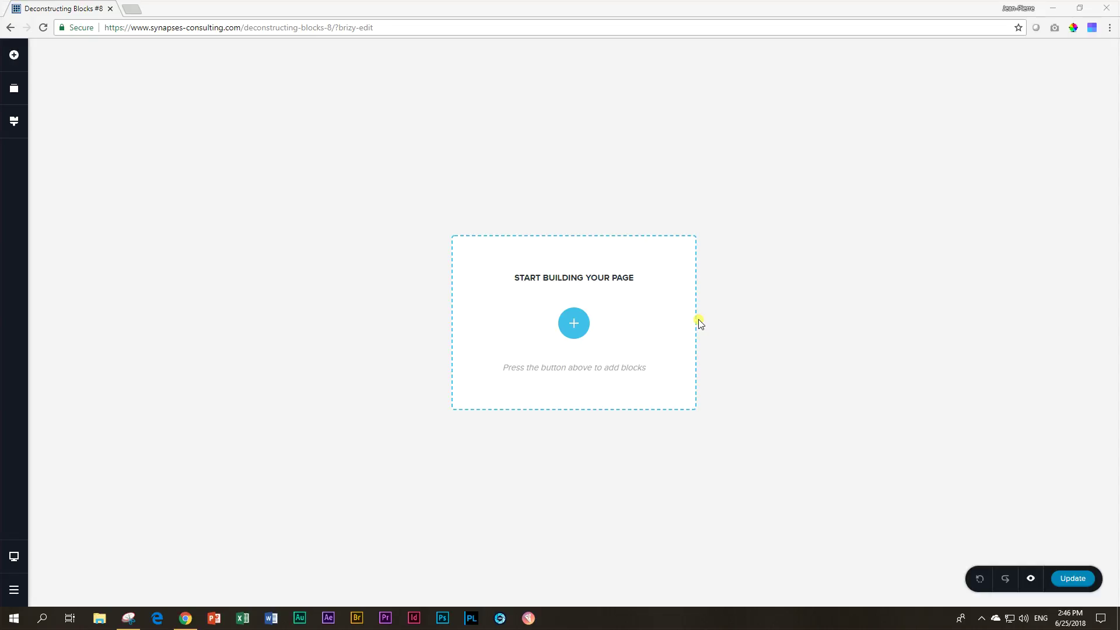
# Open the block library from the blue + in the 'Start building your page' placeholder.
pyautogui.click(571, 332)
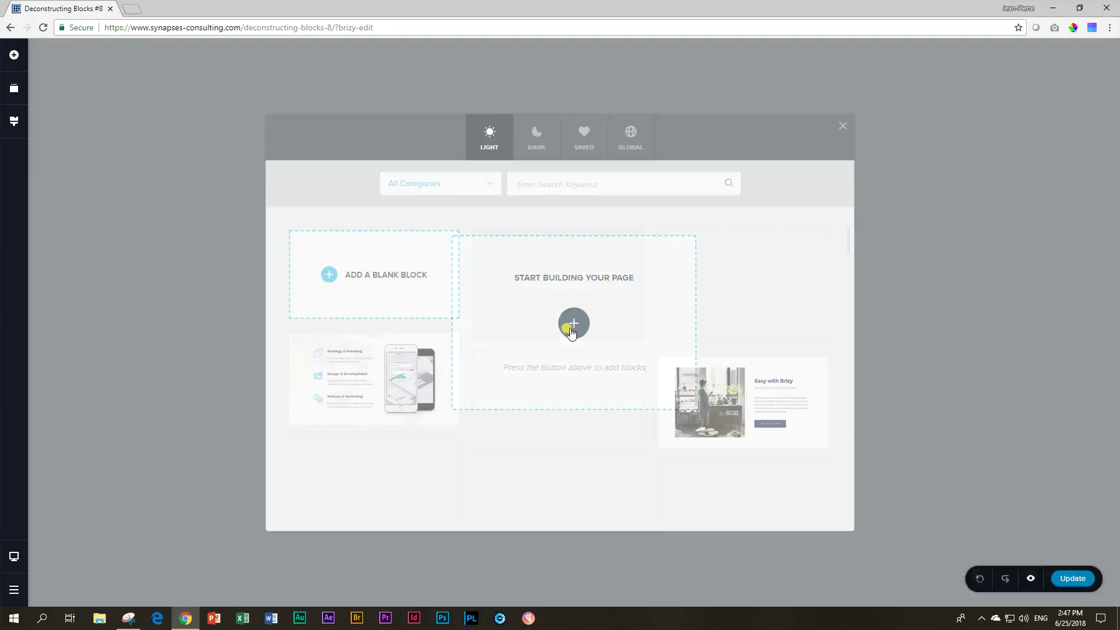
# Insert the Light 'Image Gallery' premade block into the page.
pyautogui.scroll(-5, 572, 331)
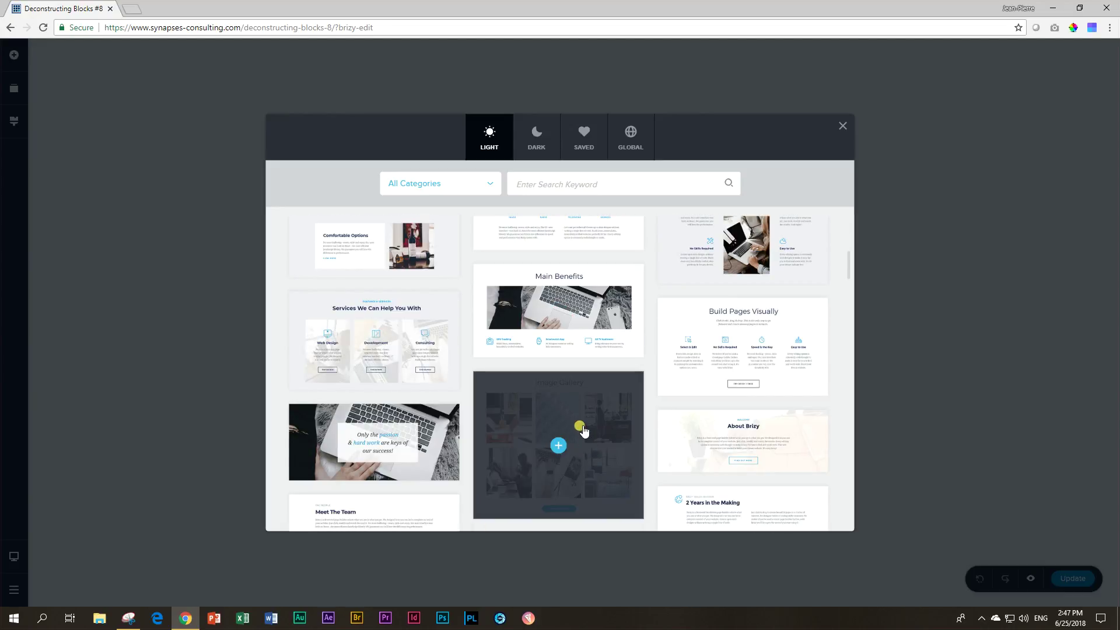
pyautogui.scroll(3, 571, 297)
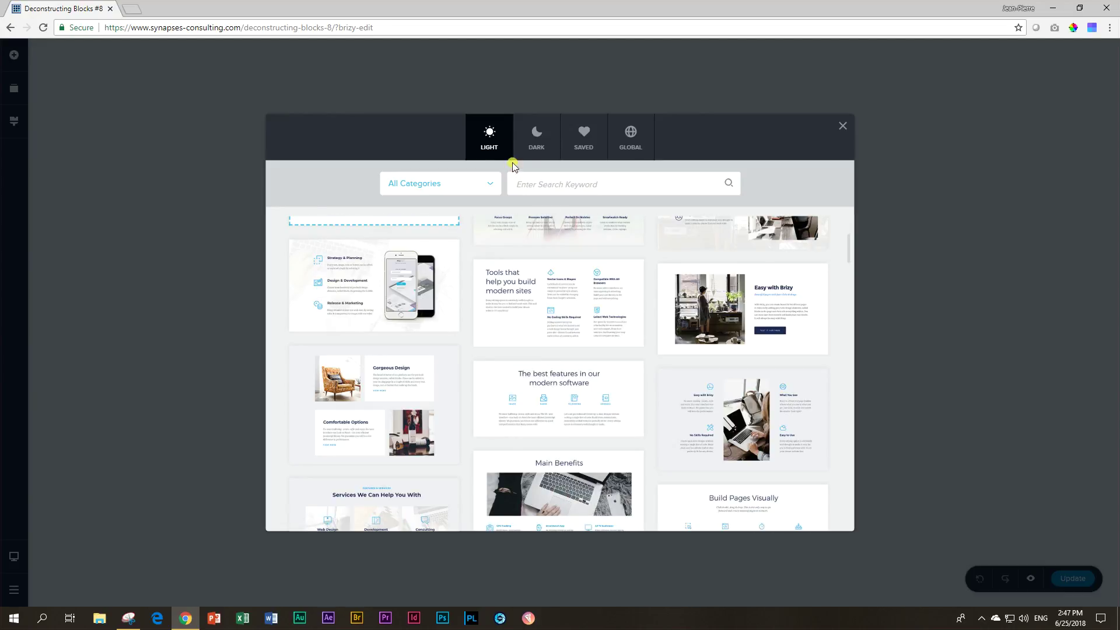
pyautogui.scroll(-4, 594, 300)
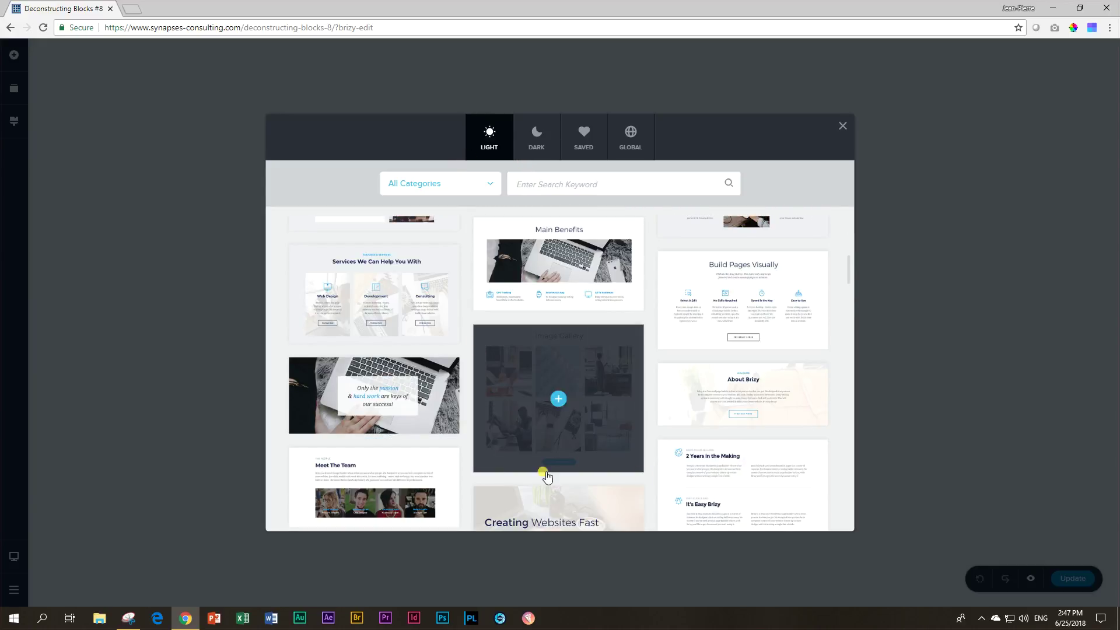
pyautogui.click(558, 400)
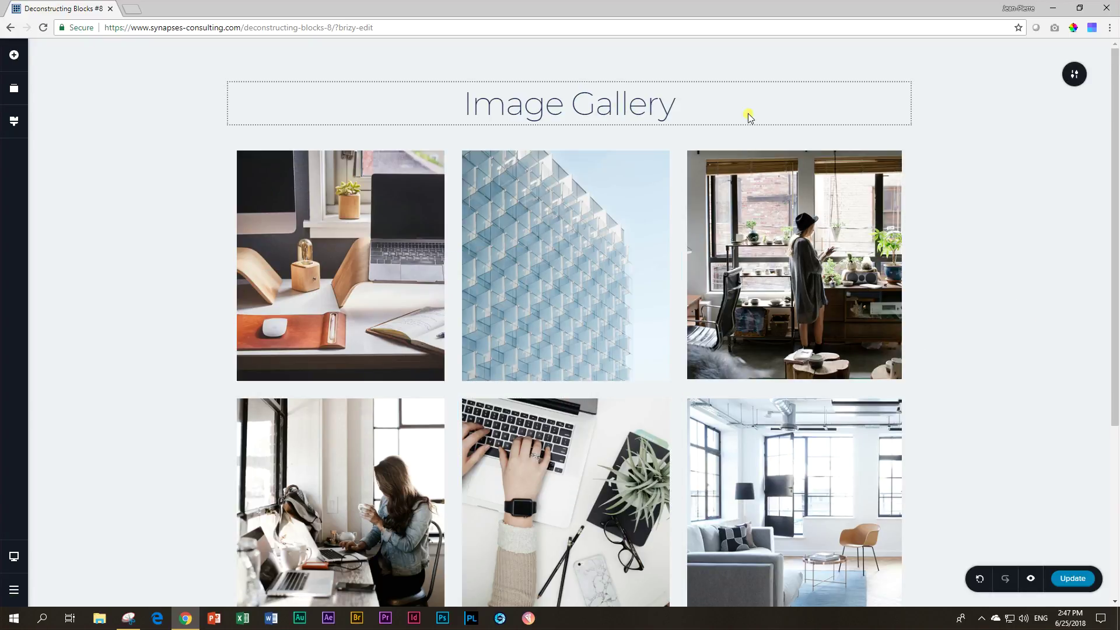
pyautogui.scroll(-3, 970, 315)
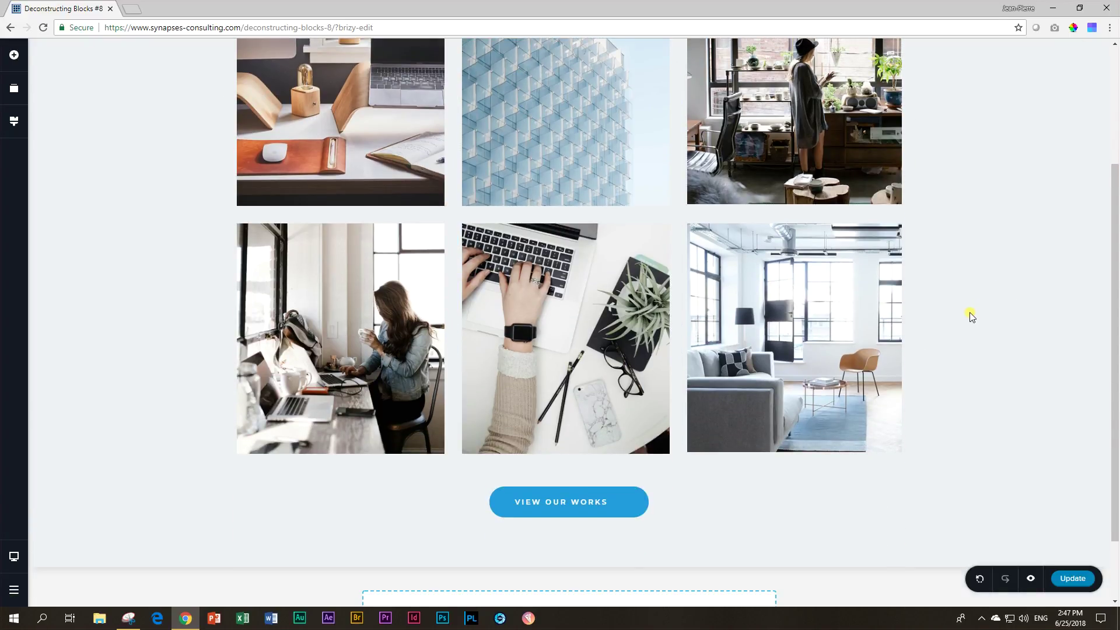
pyautogui.scroll(3, 965, 315)
pyautogui.moveTo(1072, 72)
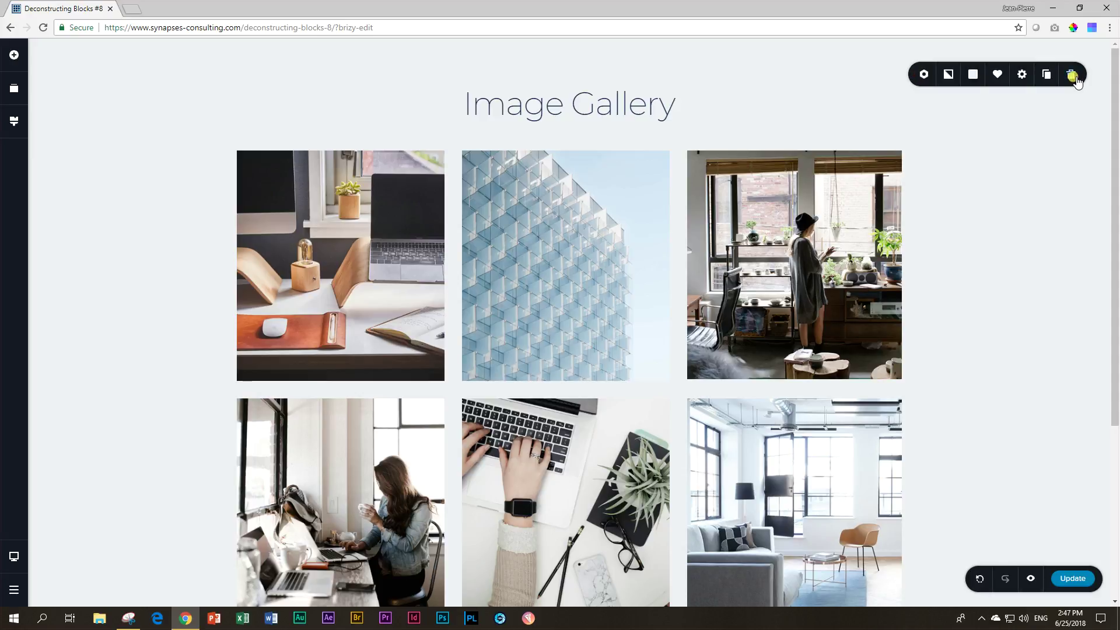
pyautogui.click(970, 78)
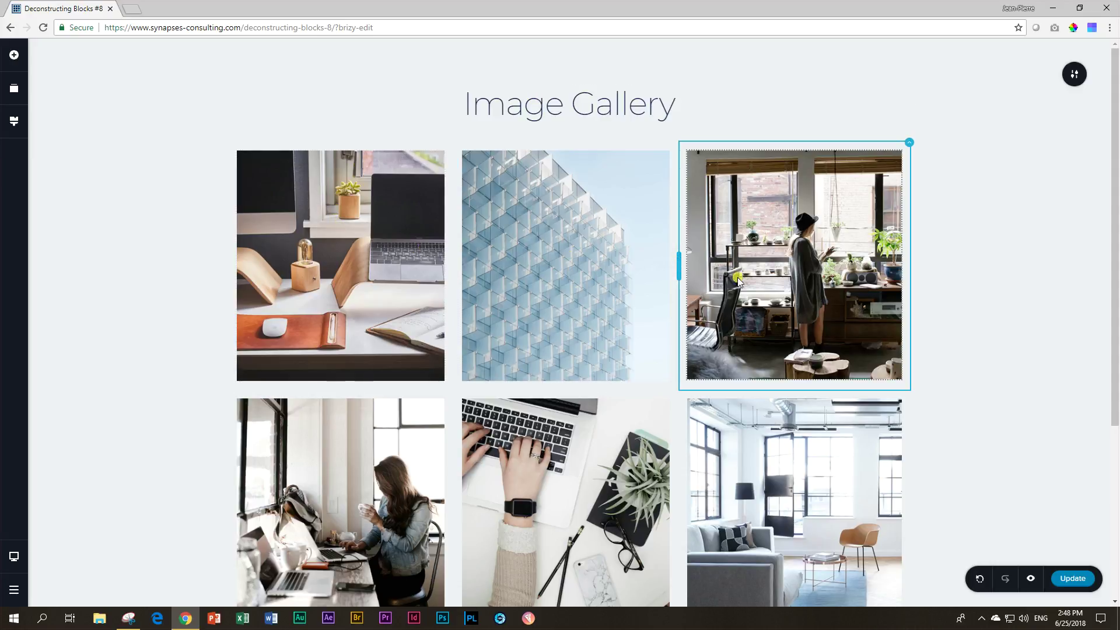
# Scroll through the gallery's heading, six-photo grid and VIEW OUR WORKS button.
pyautogui.scroll(-4, 371, 442)
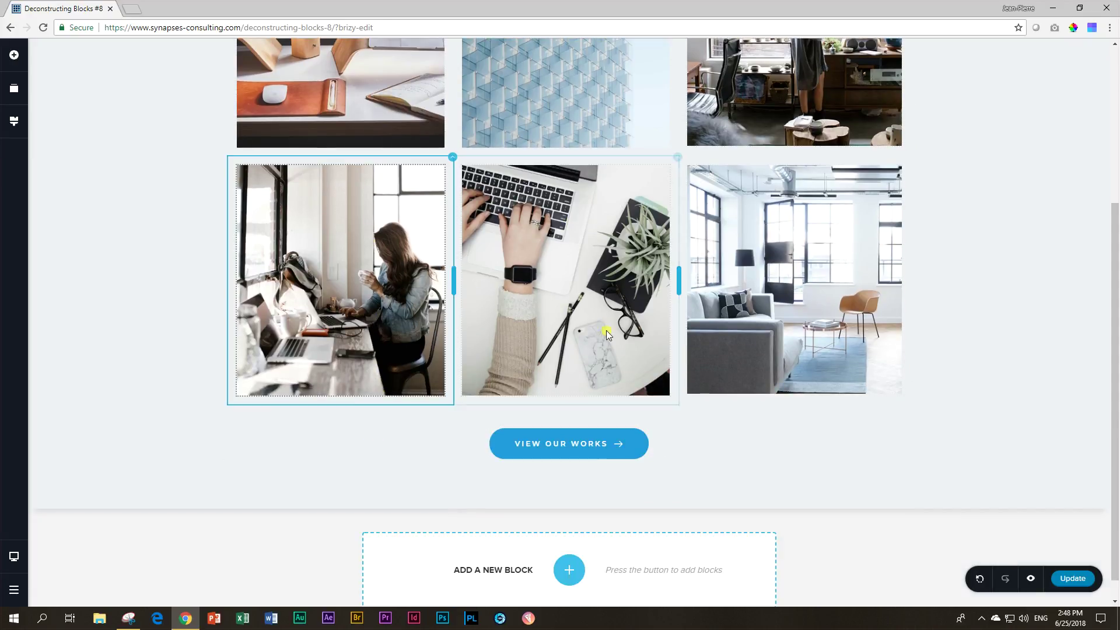
pyautogui.scroll(4, 819, 328)
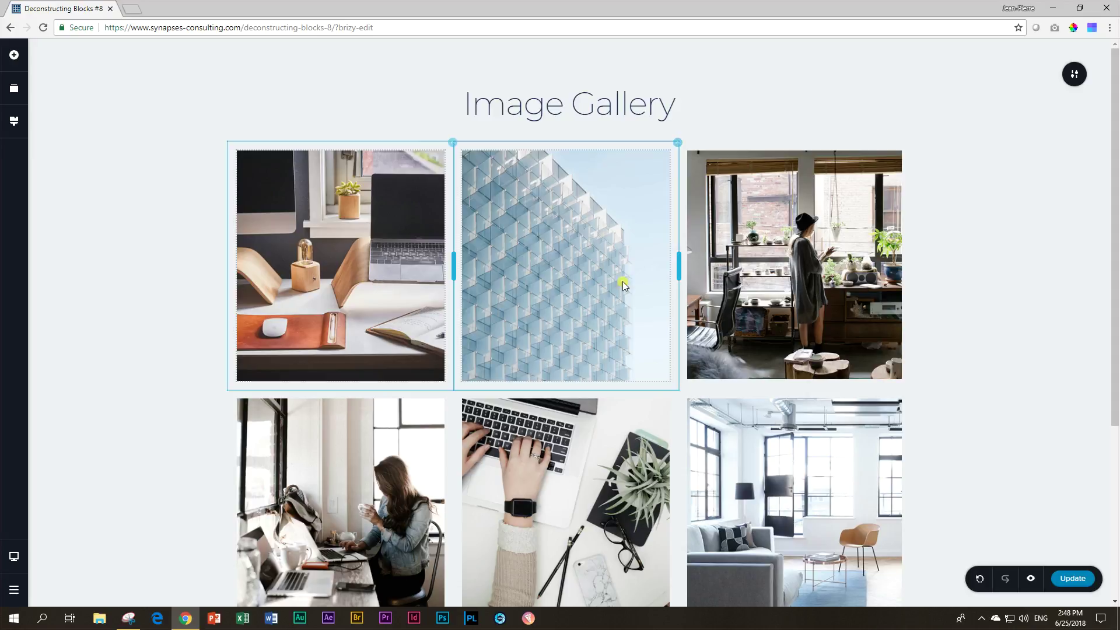
pyautogui.scroll(-1, 785, 306)
pyautogui.scroll(-2, 786, 307)
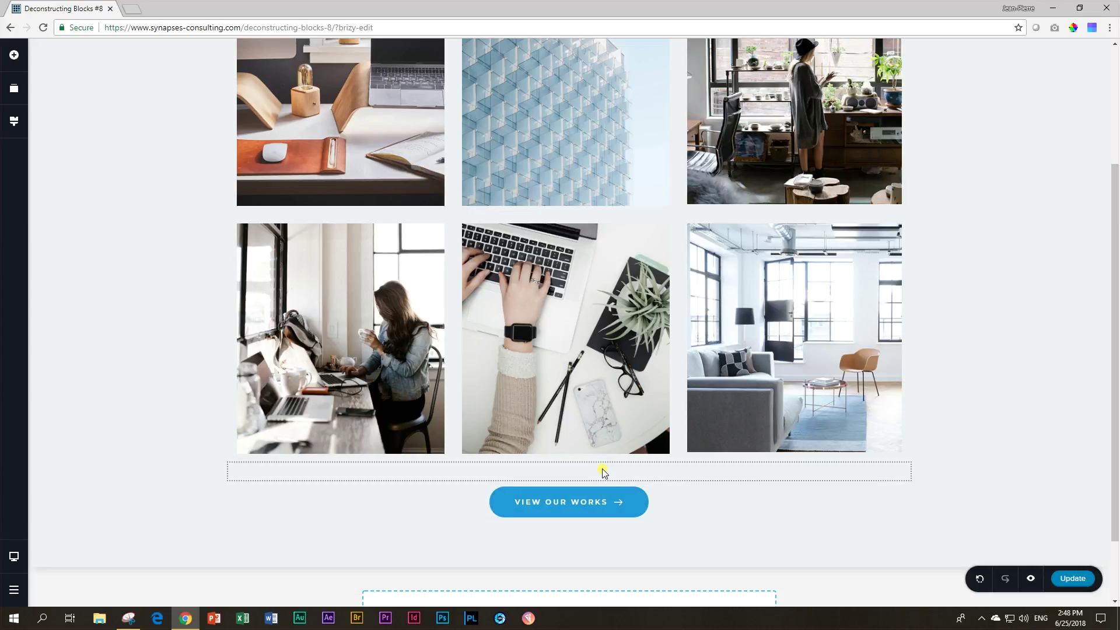
pyautogui.scroll(3, 603, 471)
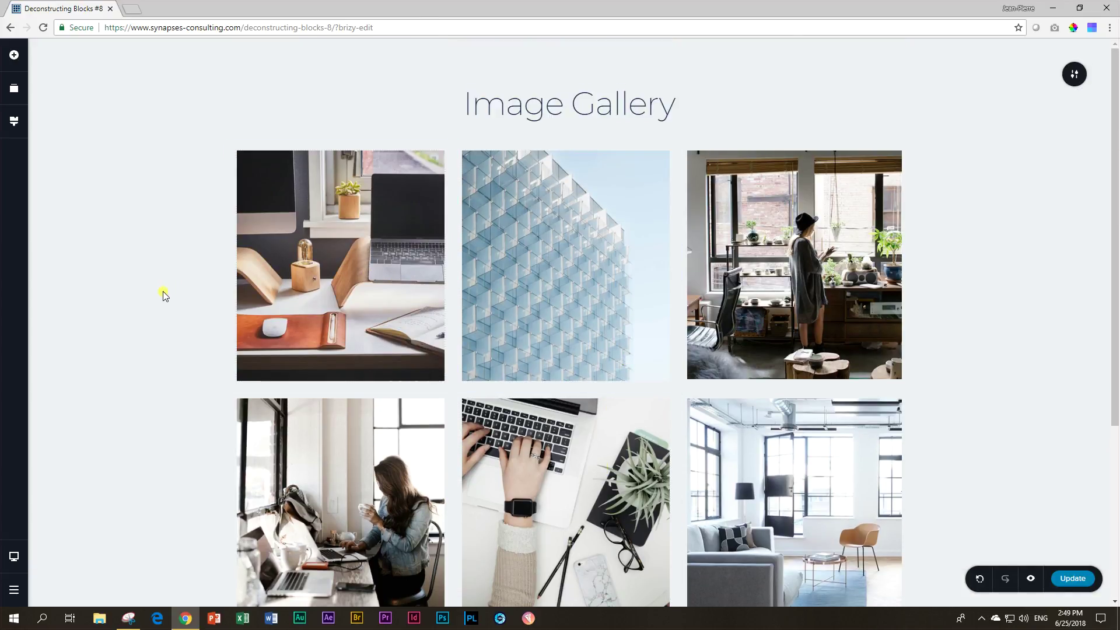
# Switch to Mobile view, compare it against Desktop, then return to Mobile.
pyautogui.moveTo(14, 557)
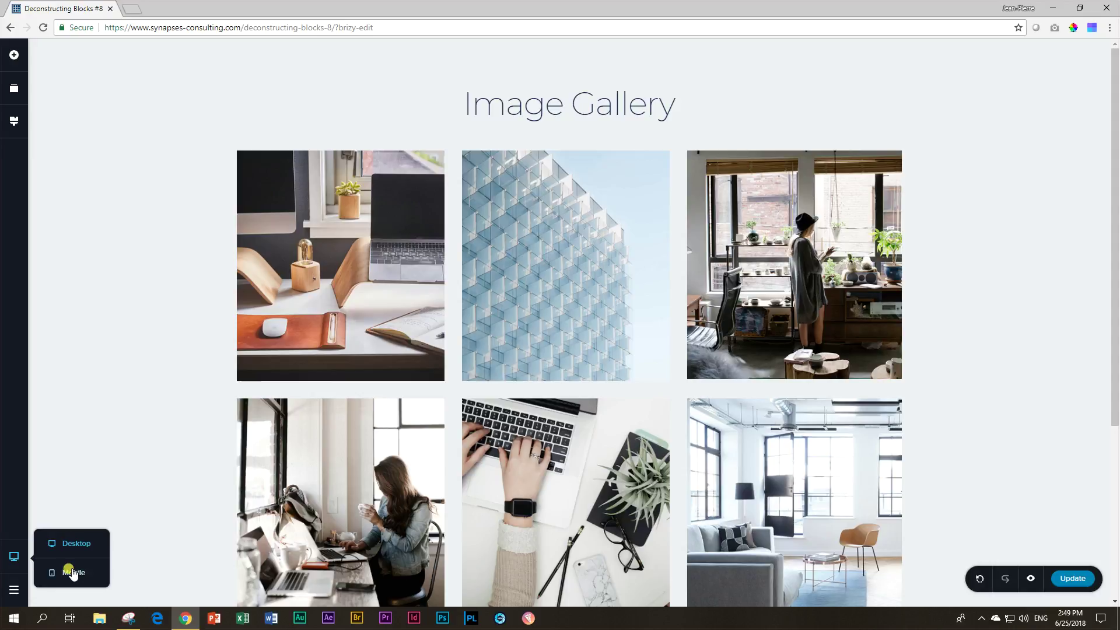
pyautogui.click(70, 571)
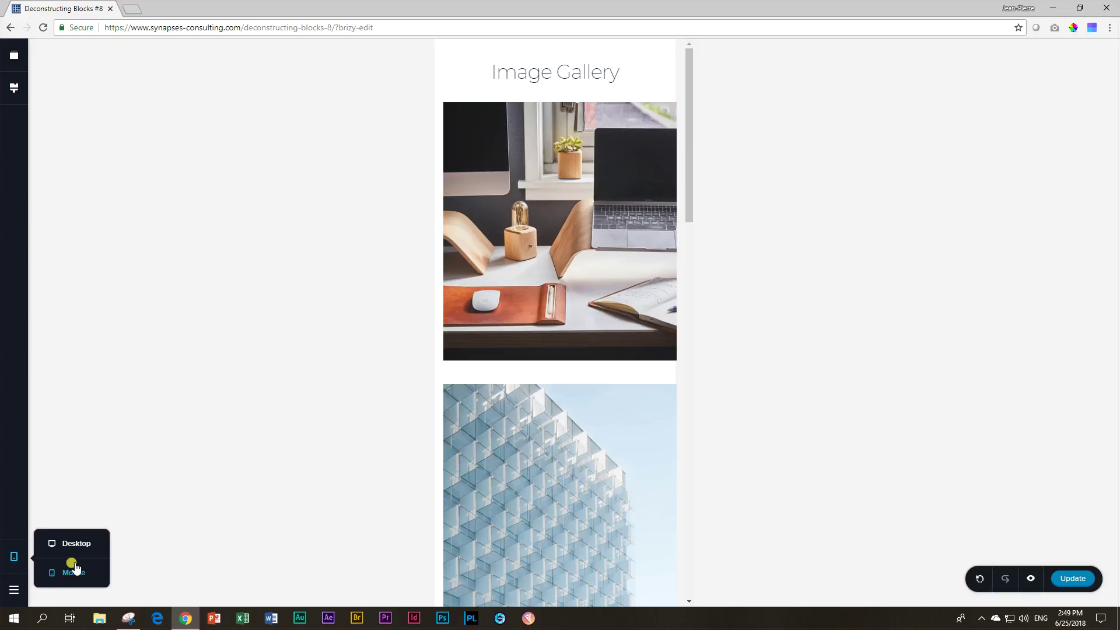
pyautogui.click(75, 543)
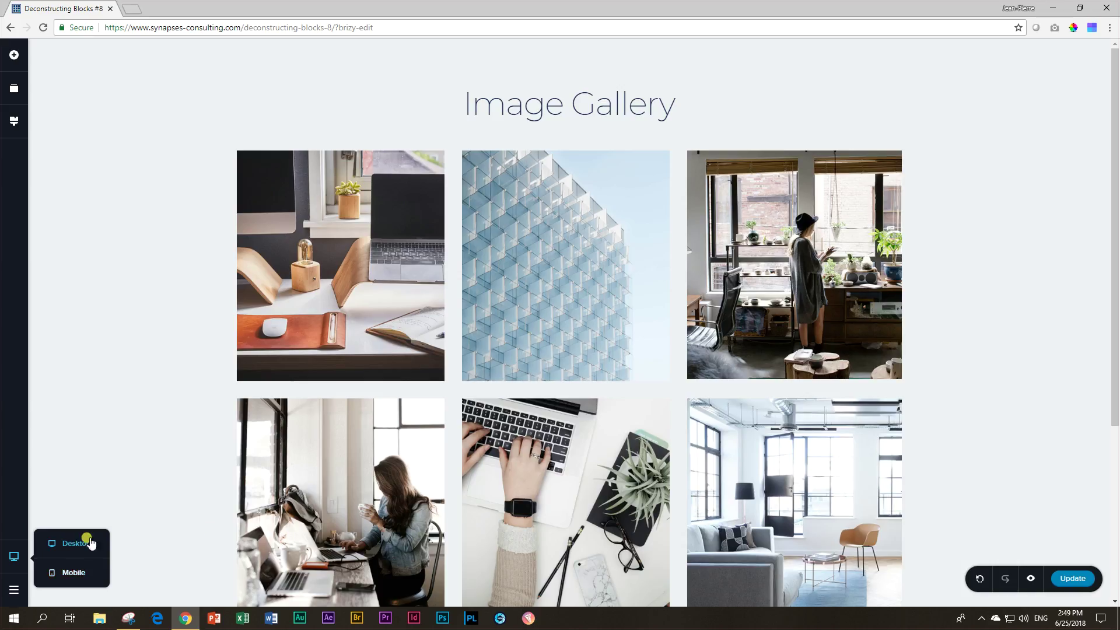
pyautogui.scroll(-4, 855, 376)
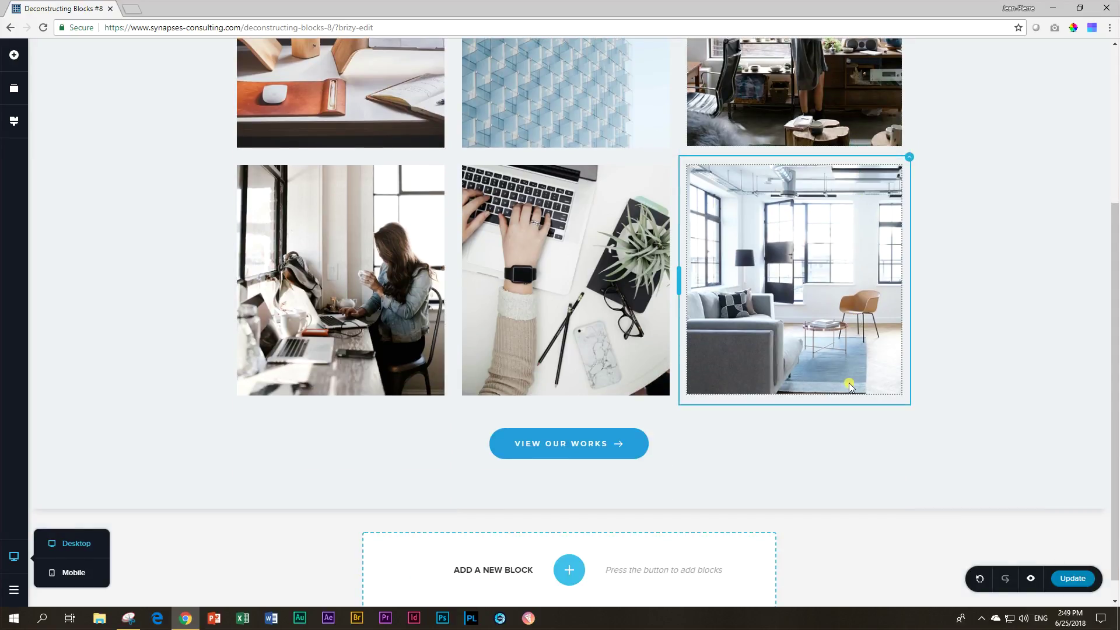
pyautogui.scroll(3, 949, 393)
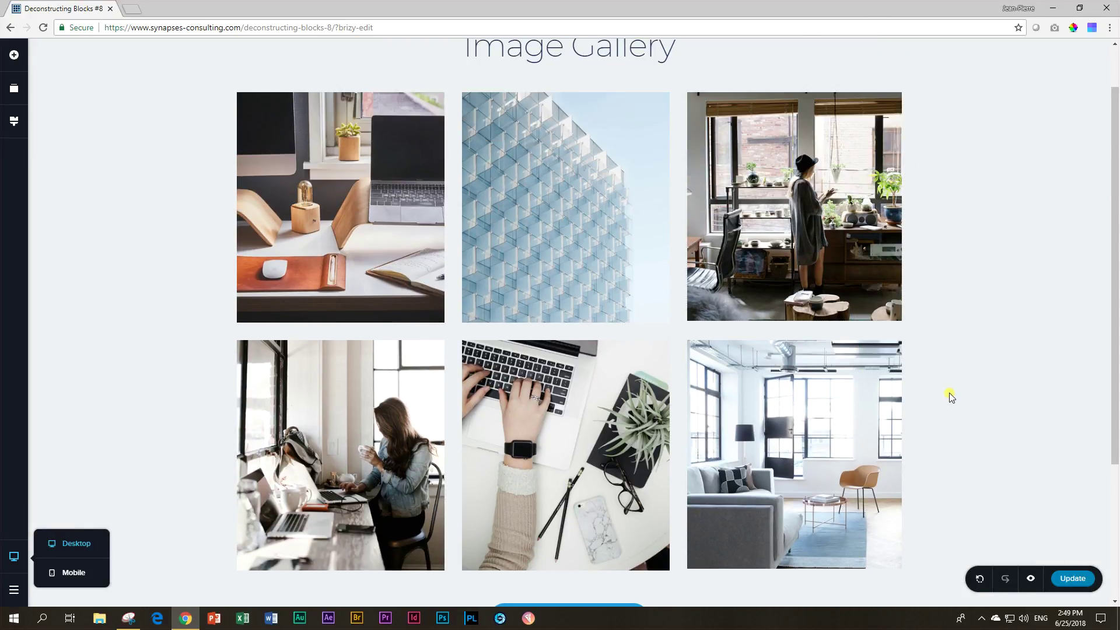
pyautogui.click(68, 575)
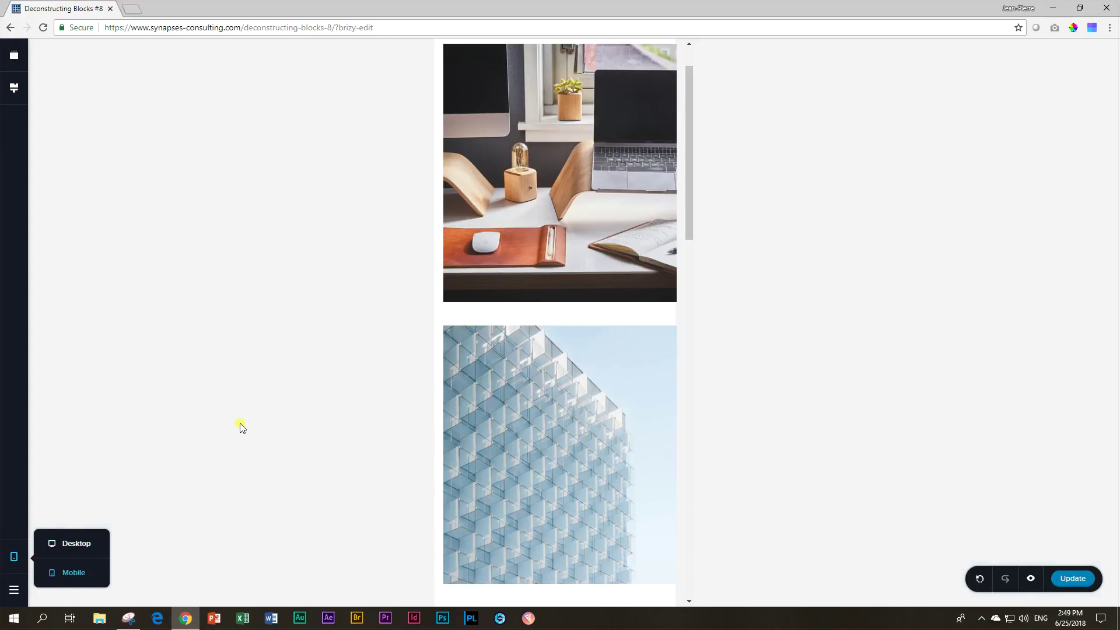
# In Desktop view, select and deselect several gallery photos in turn.
pyautogui.click(78, 546)
pyautogui.click(314, 200)
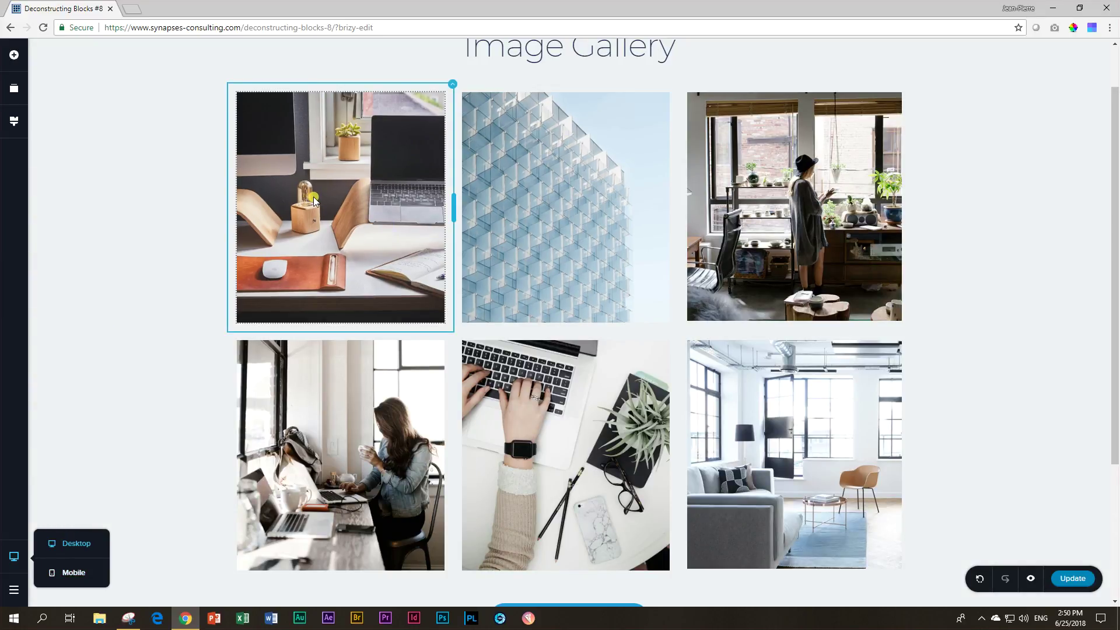
pyautogui.click(643, 402)
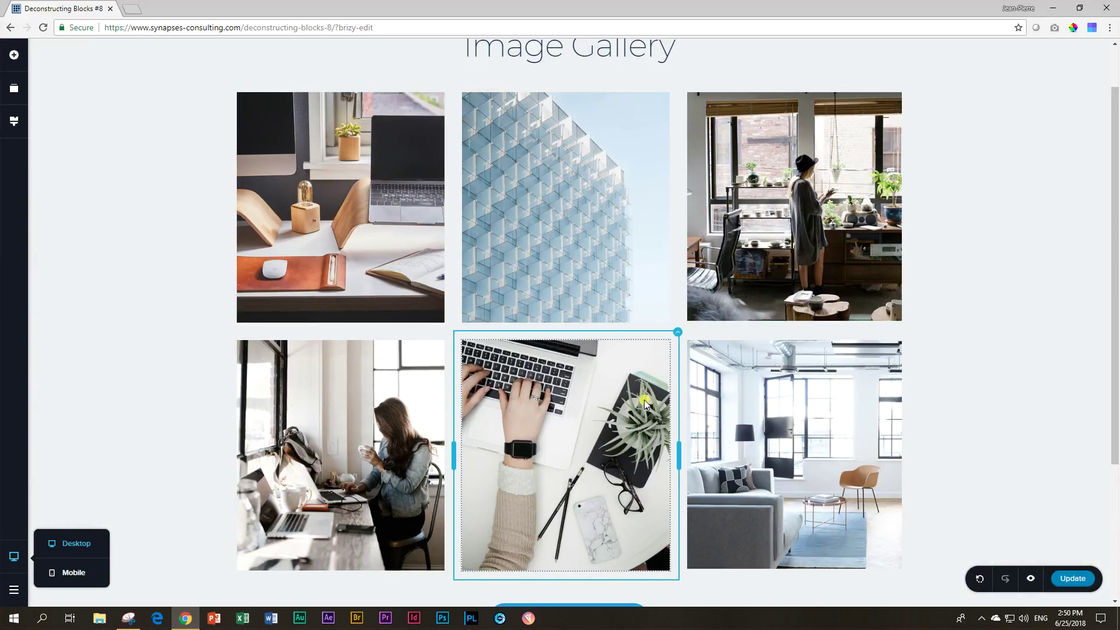
pyautogui.click(373, 449)
pyautogui.click(143, 260)
pyautogui.click(887, 284)
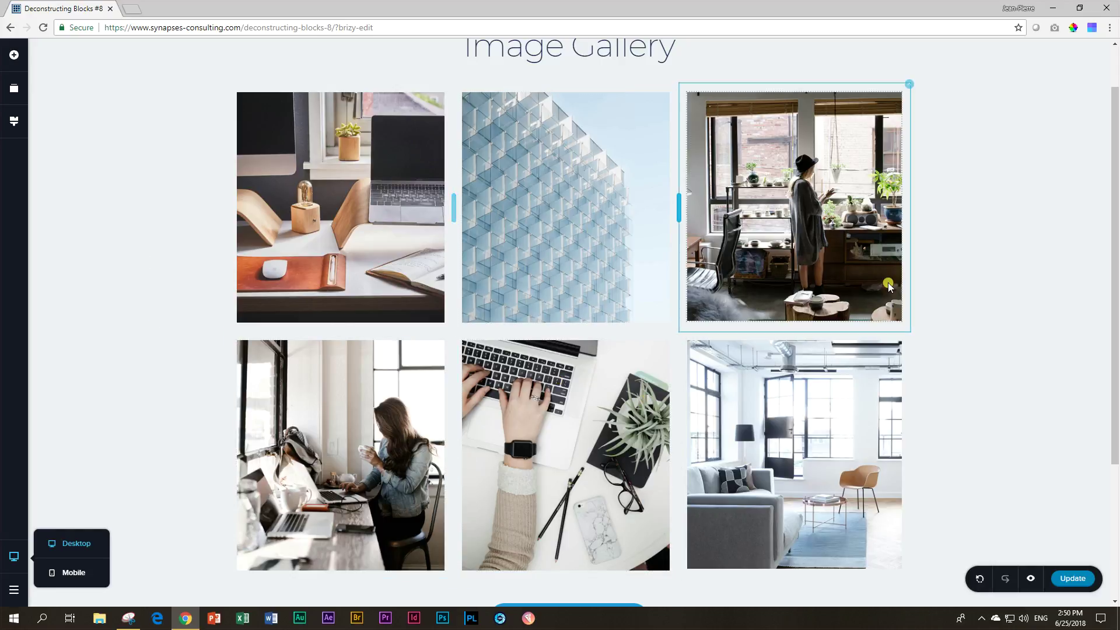
pyautogui.click(1028, 372)
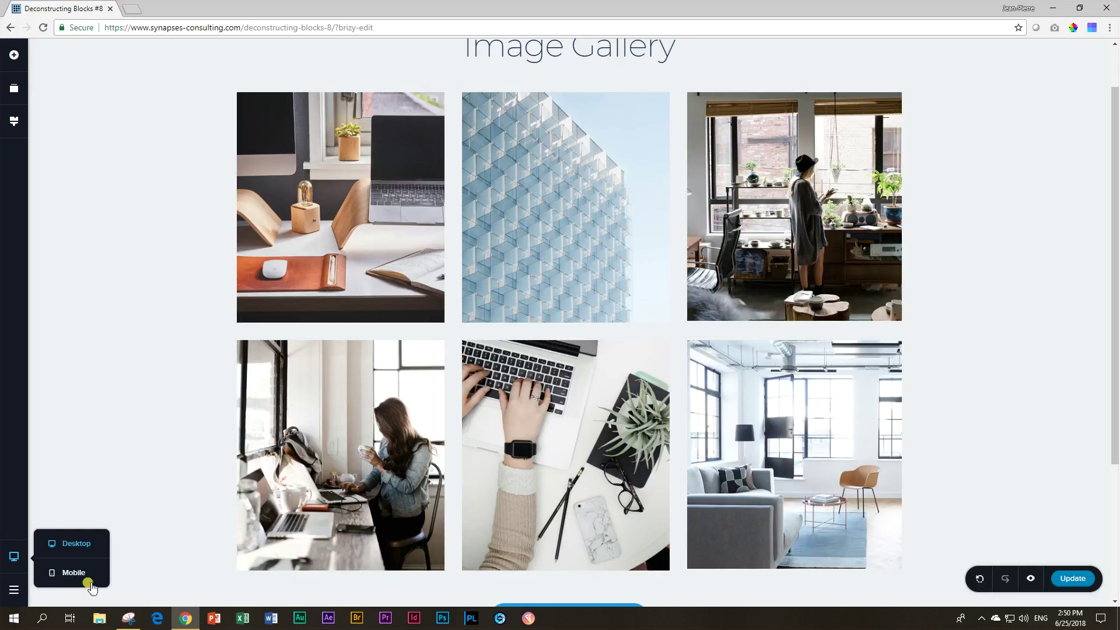
# Back in Mobile view, select the top desk photo.
pyautogui.click(69, 576)
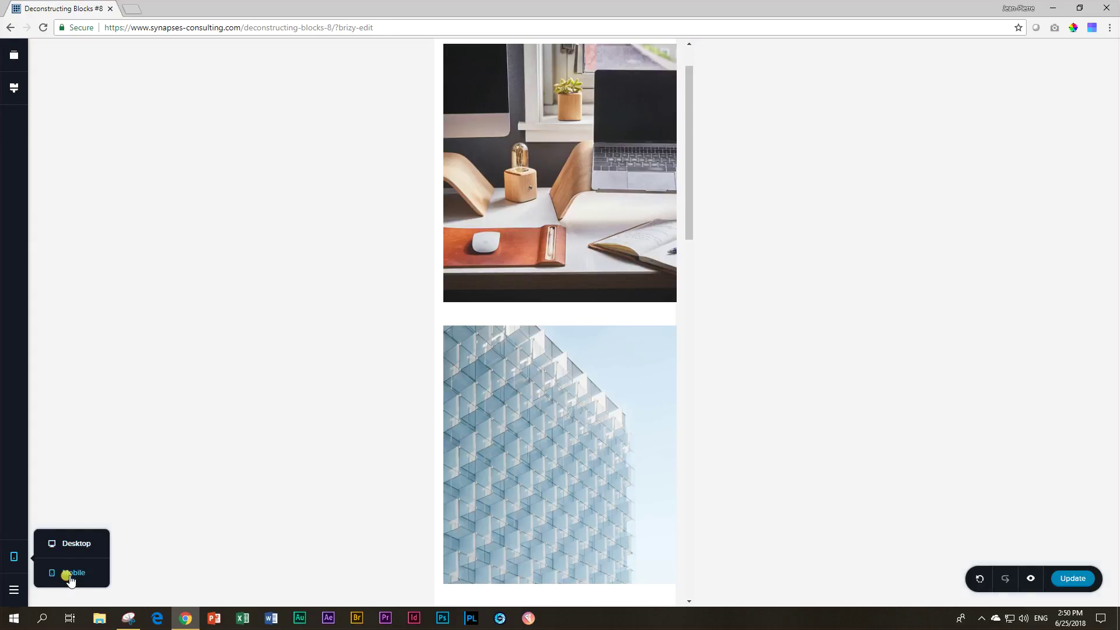
pyautogui.click(509, 198)
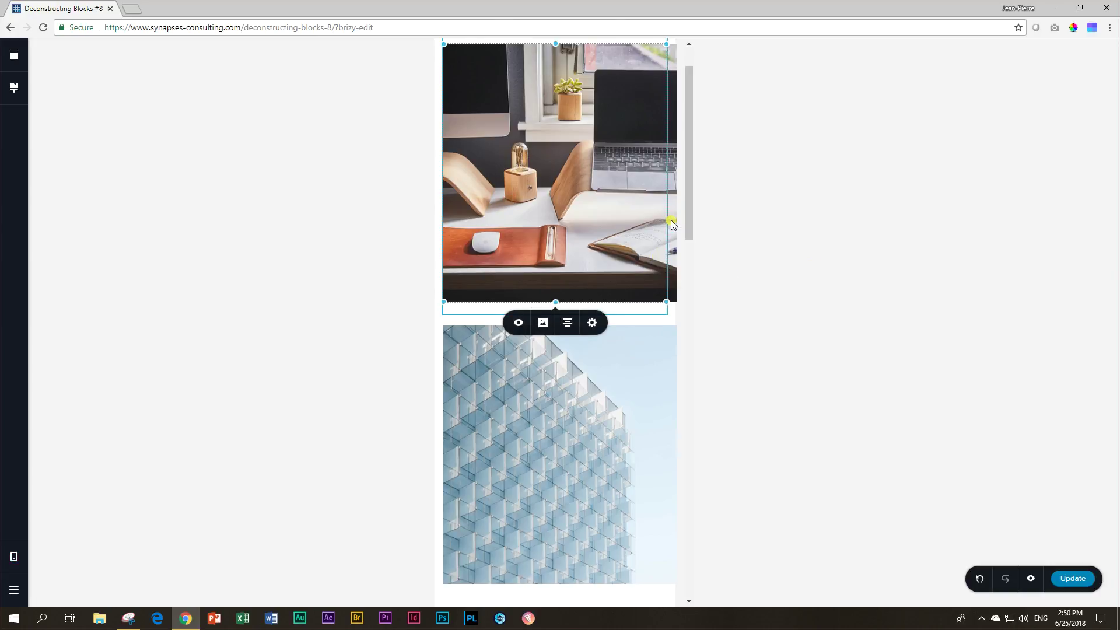
pyautogui.scroll(1, 671, 220)
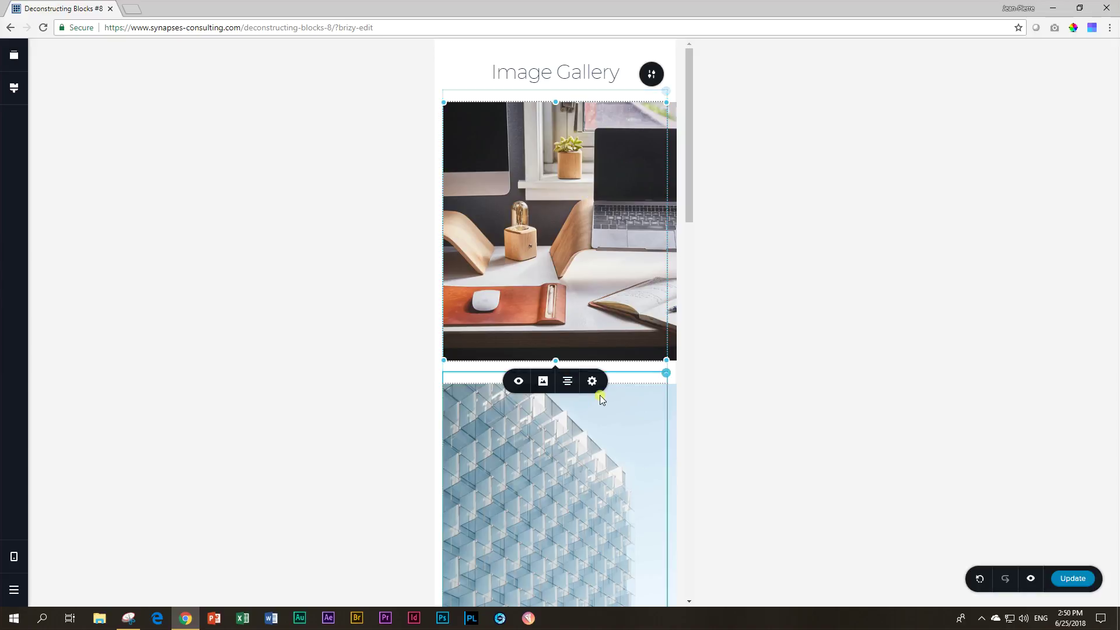
pyautogui.click(592, 382)
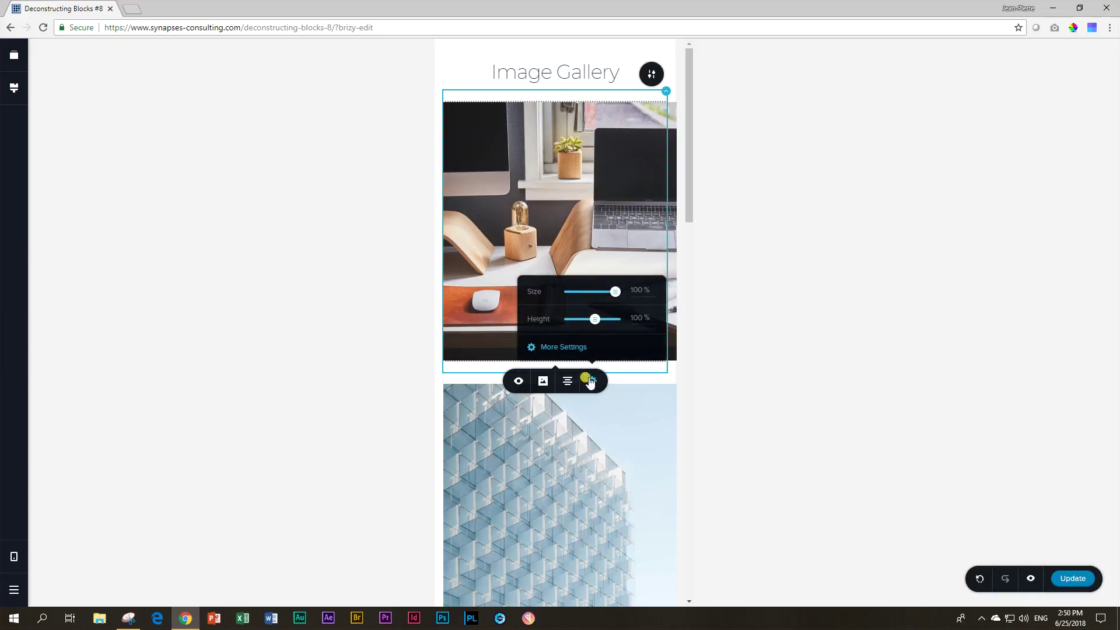
pyautogui.moveTo(614, 295); pyautogui.dragTo(613, 298)
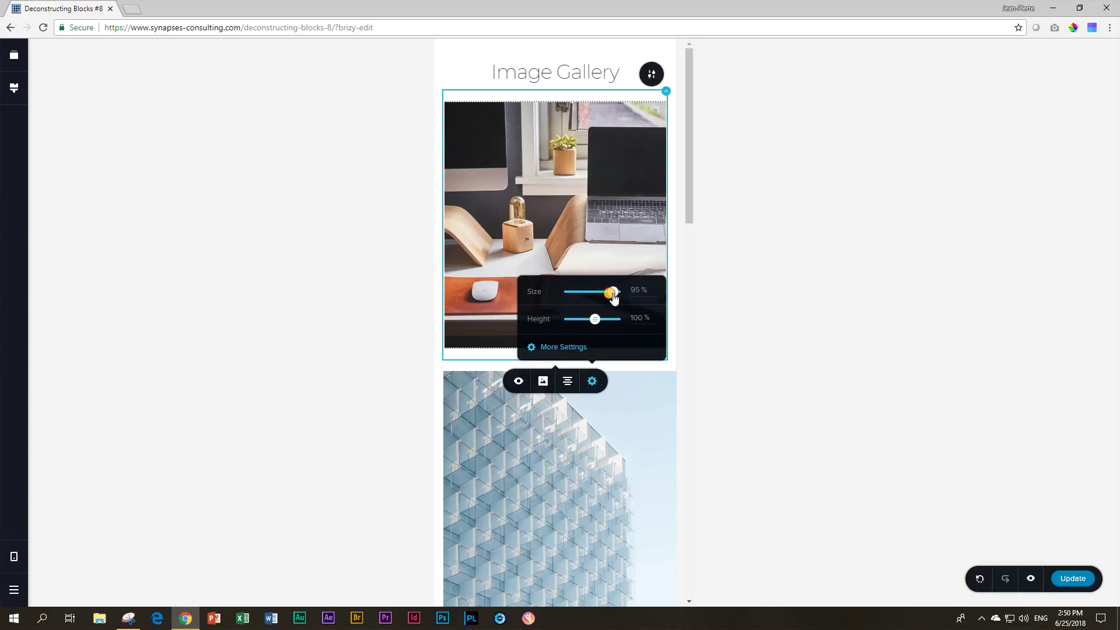
pyautogui.click(614, 295)
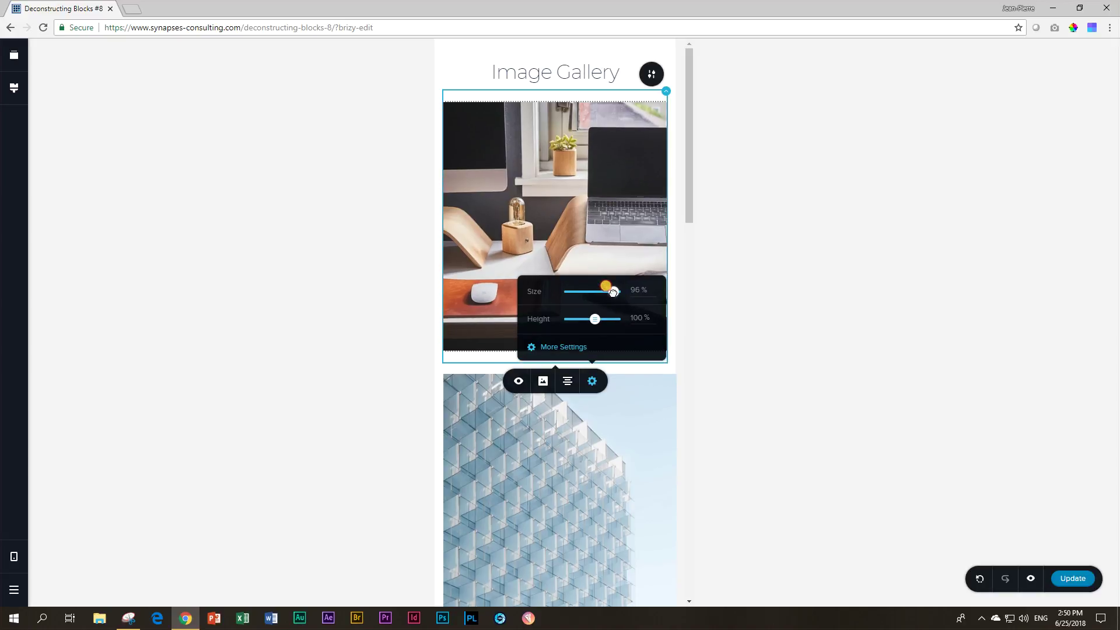
pyautogui.click(759, 237)
pyautogui.click(635, 212)
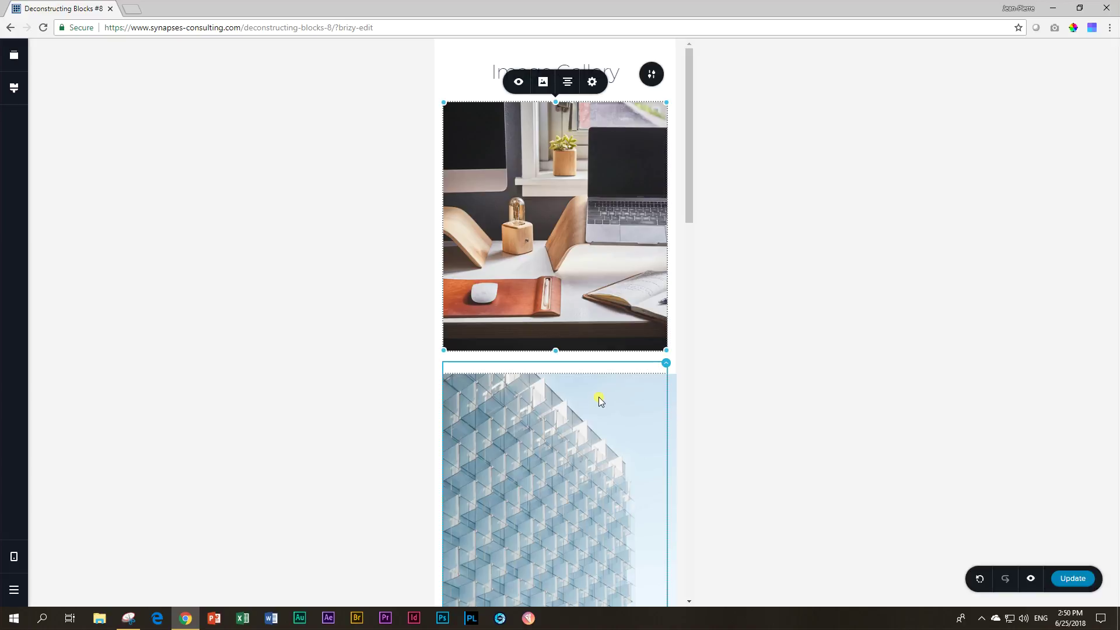
pyautogui.click(598, 397)
pyautogui.click(592, 353)
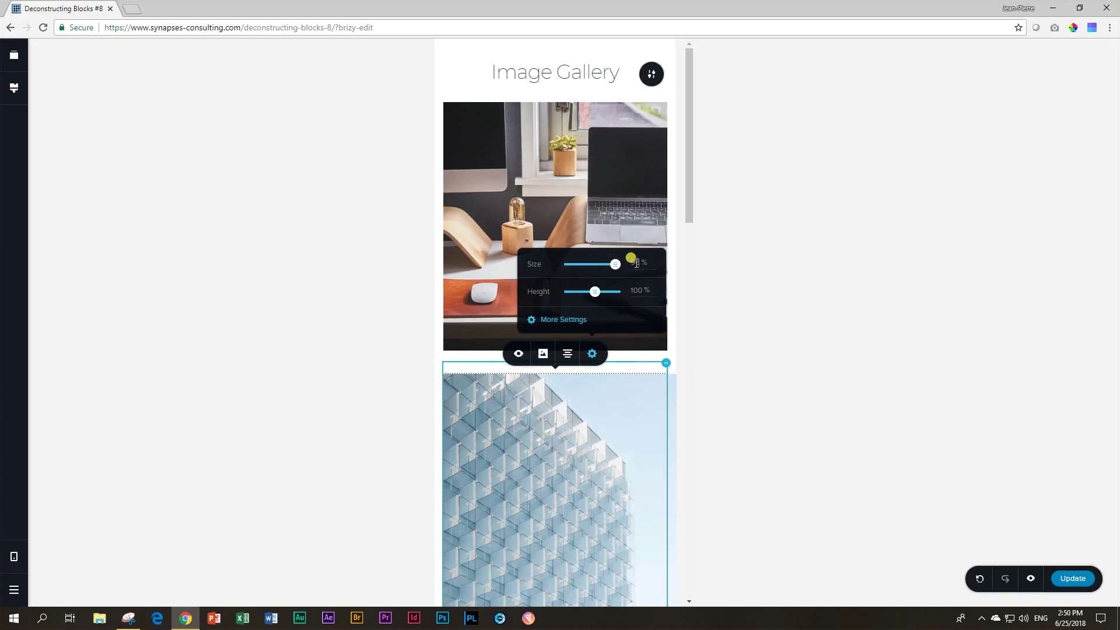
pyautogui.click(805, 310)
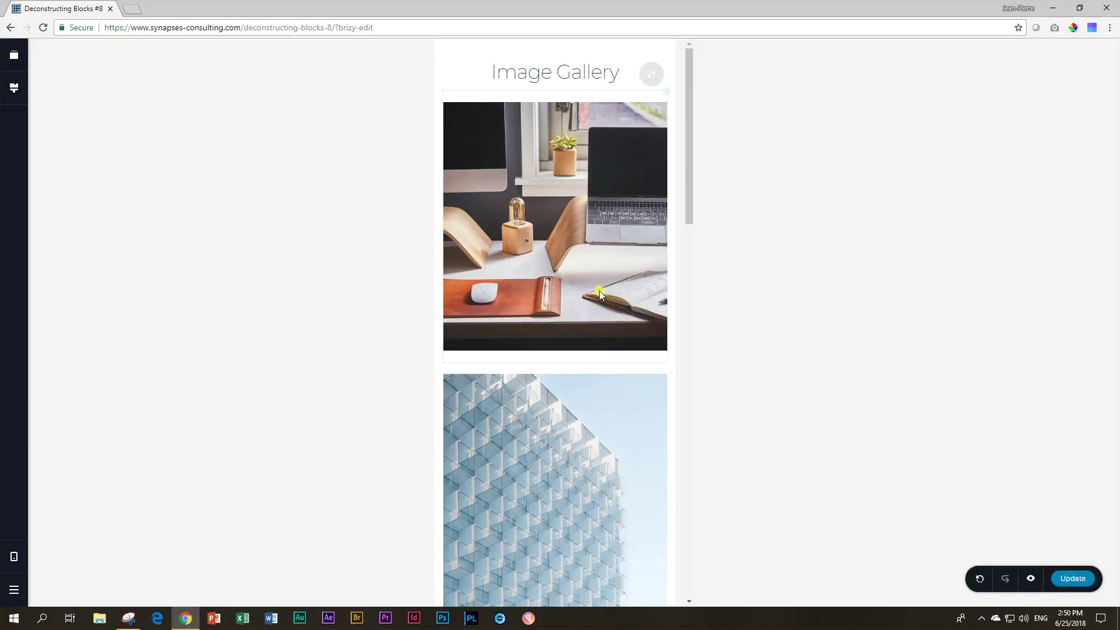
pyautogui.click(540, 244)
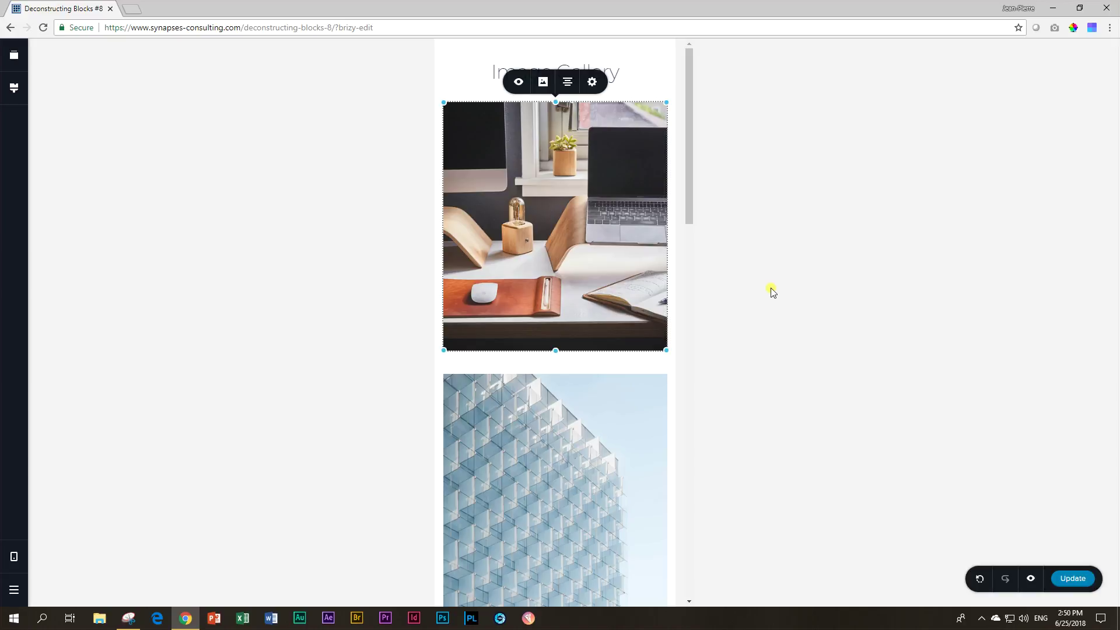
pyautogui.scroll(-3, 601, 380)
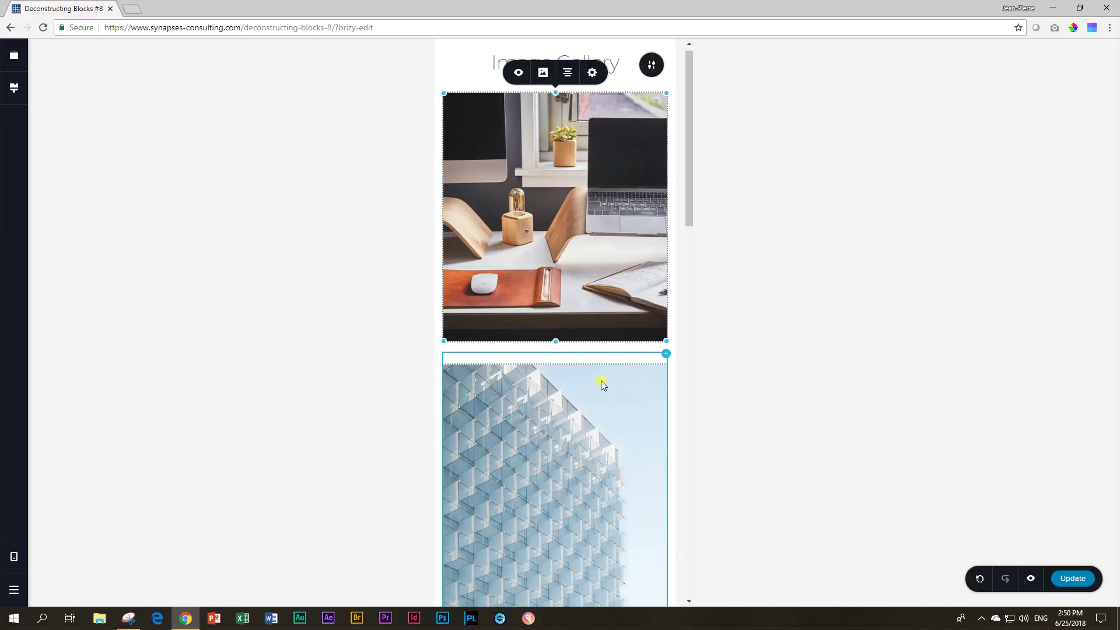
pyautogui.scroll(3, 634, 374)
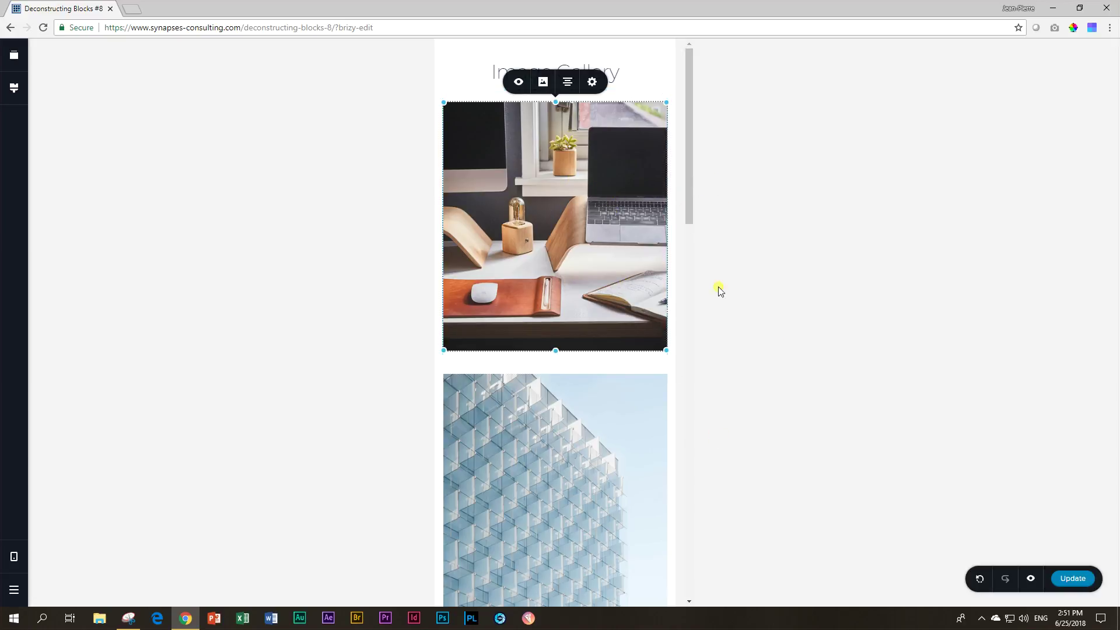
# Deselect the desk photo, scroll the editor, and restore the browser to a smaller window.
pyautogui.click(721, 371)
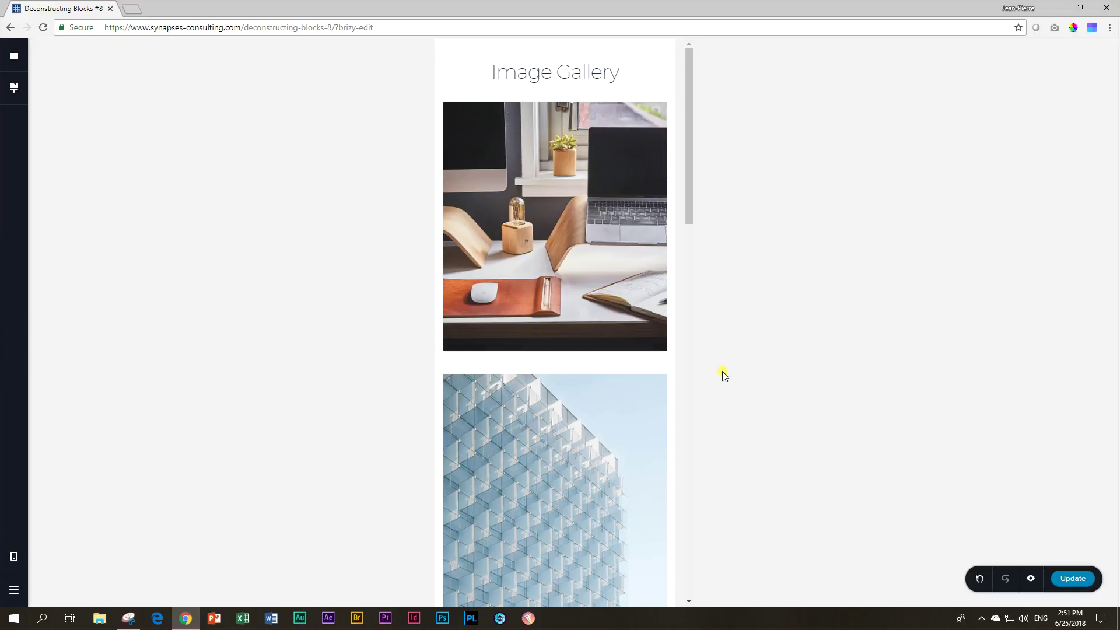
pyautogui.scroll(-10, 497, 404)
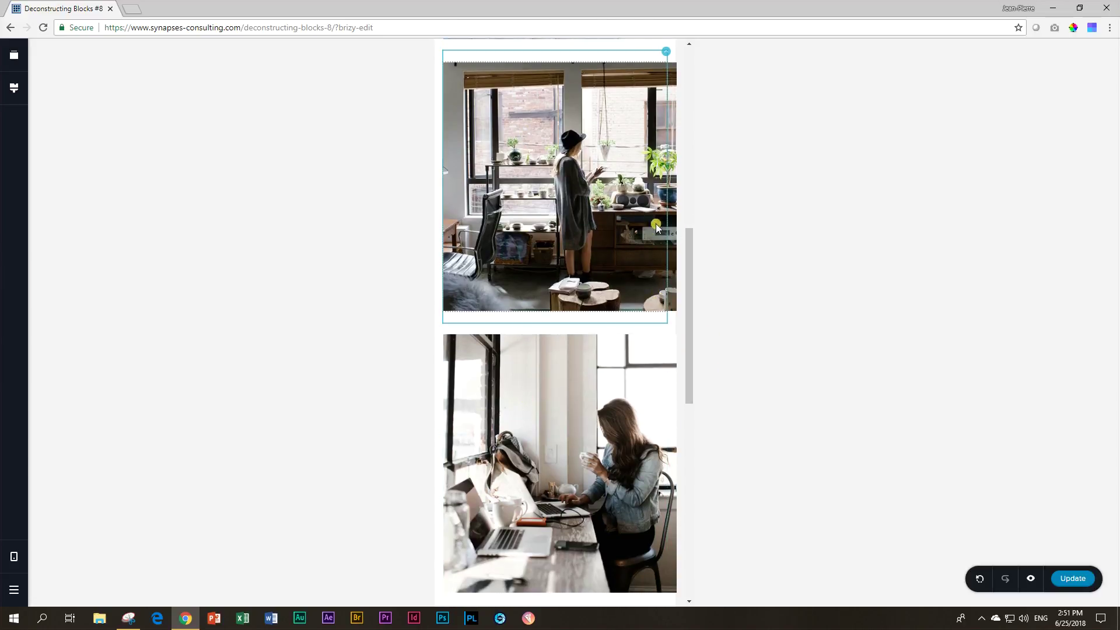
pyautogui.scroll(-10, 639, 218)
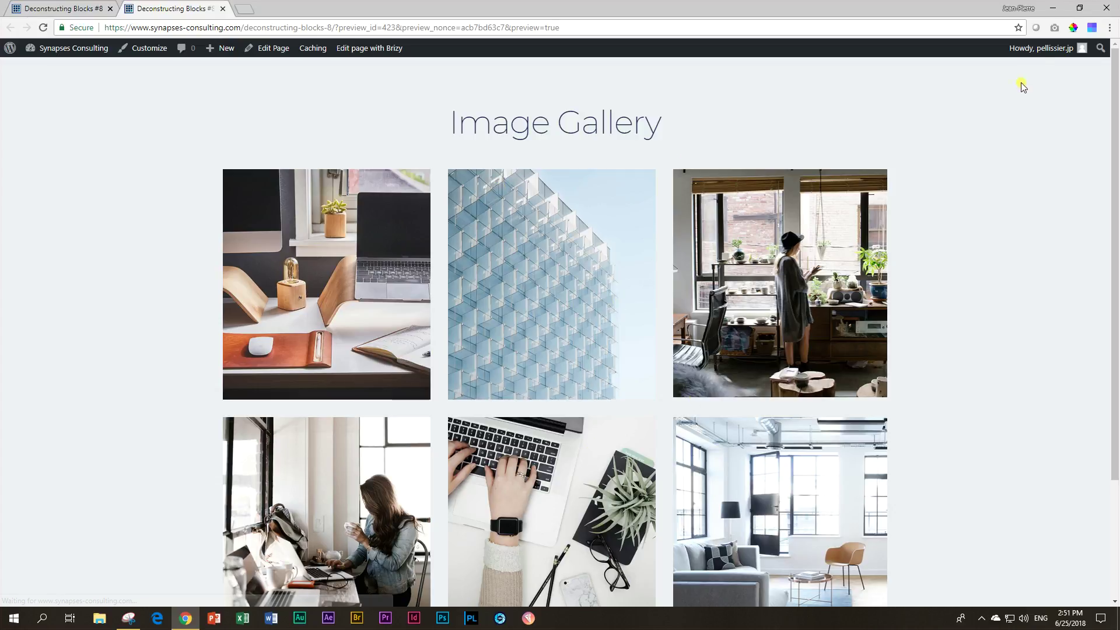
pyautogui.click(1079, 8)
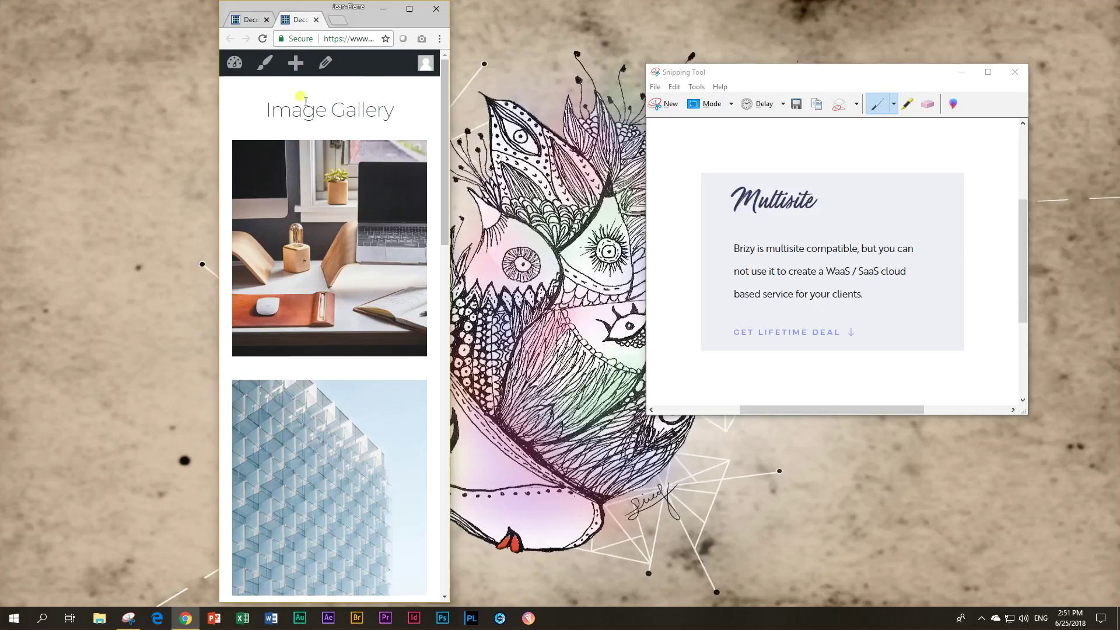
# Close Snipping Tool without saving and scroll the narrow preview down to VIEW OUR WORKS.
pyautogui.click(1015, 72)
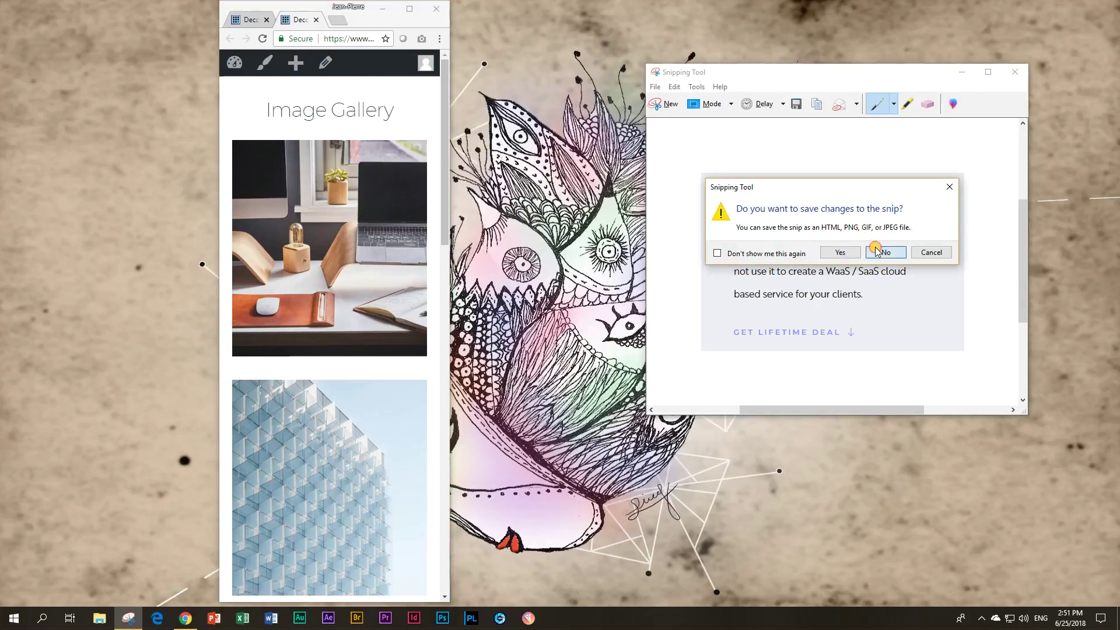
pyautogui.click(876, 251)
pyautogui.scroll(-9, 328, 251)
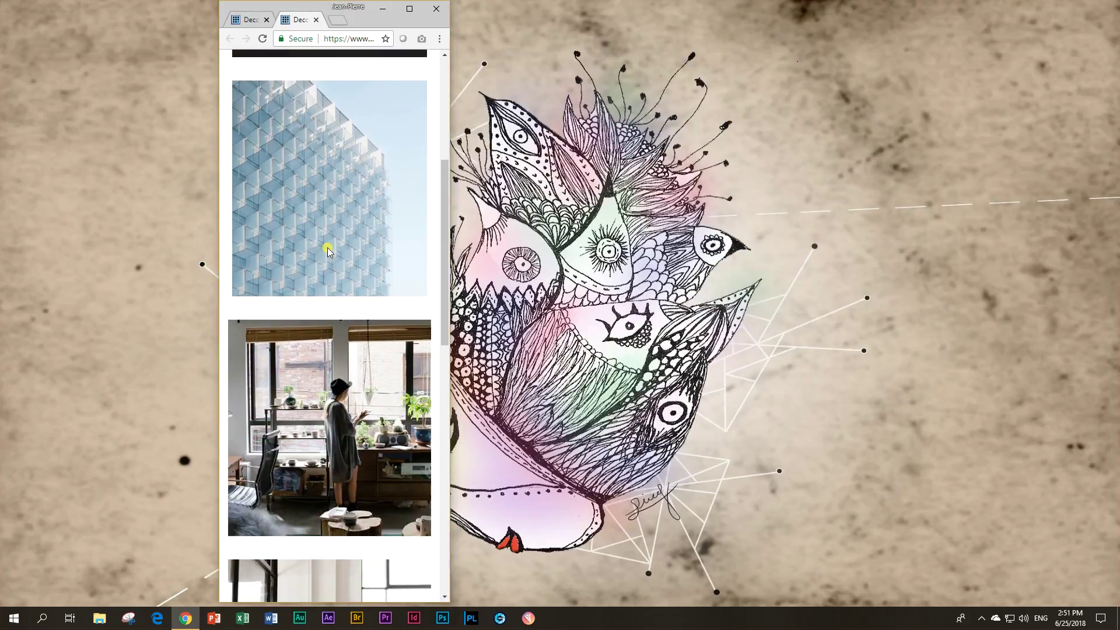
pyautogui.scroll(-9, 328, 251)
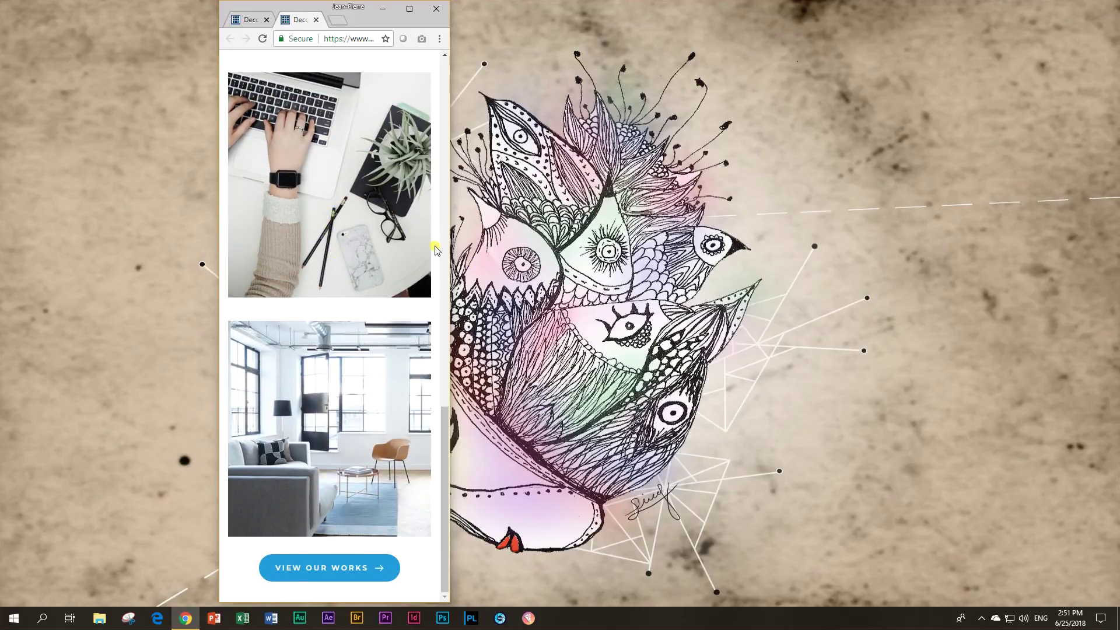
pyautogui.scroll(18, 274, 290)
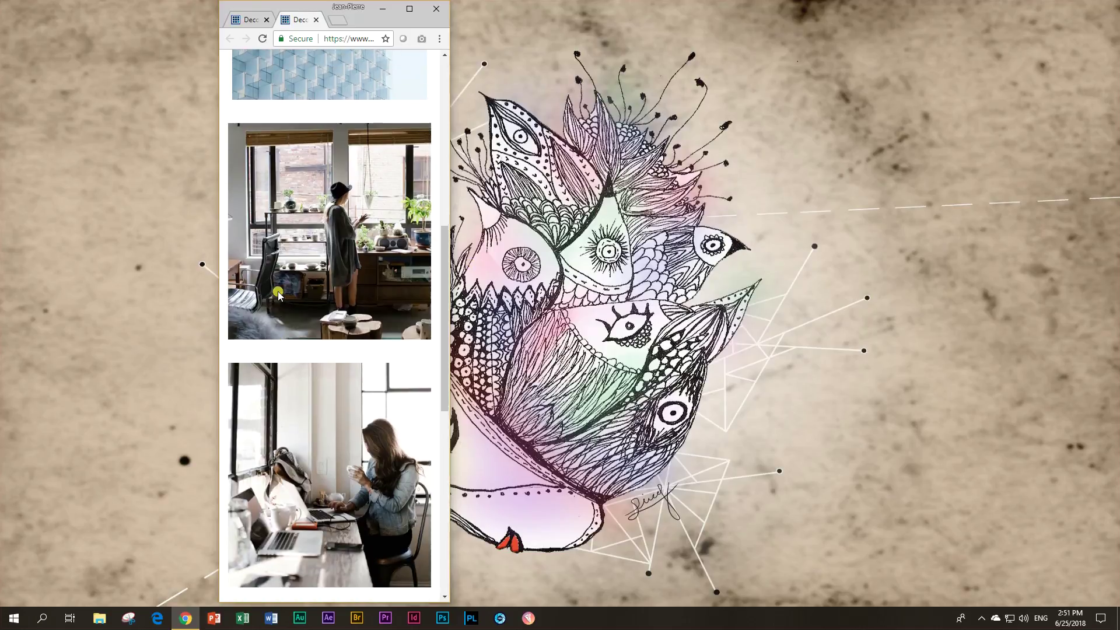
pyautogui.scroll(-18, 279, 291)
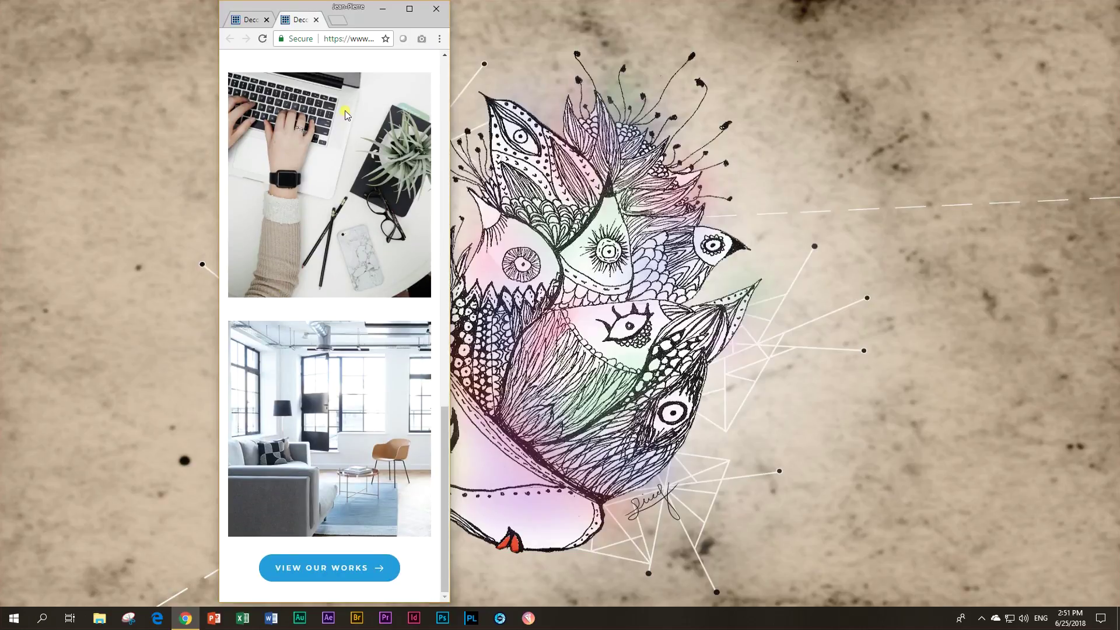
# Maximize Chrome, scroll the gallery in the editor tab, then return to the preview tab.
pyautogui.click(409, 8)
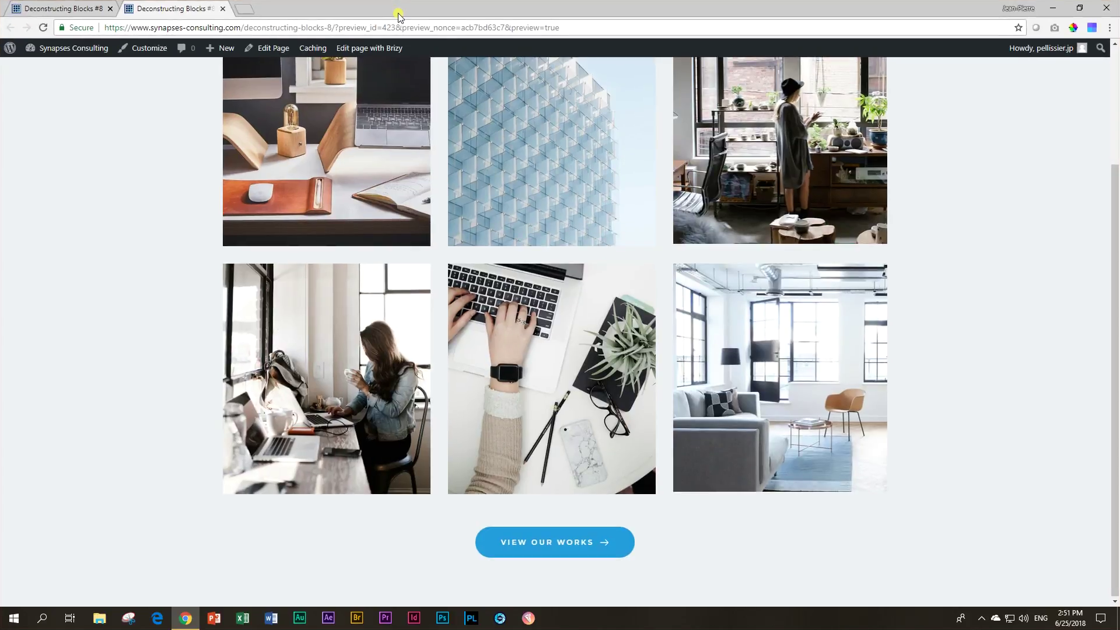
pyautogui.click(61, 5)
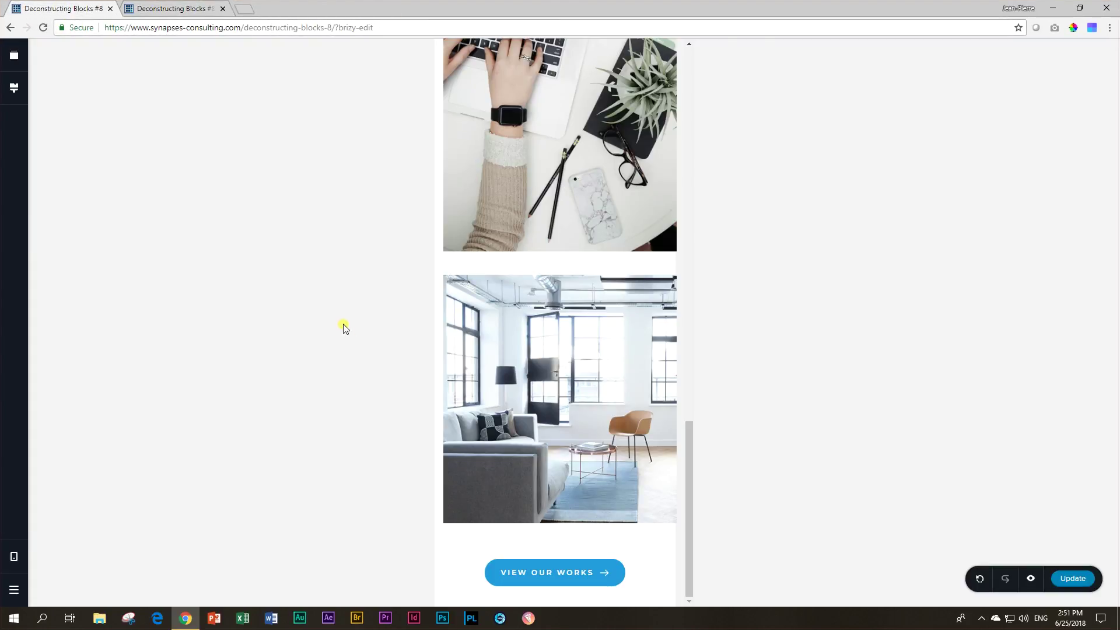
pyautogui.scroll(10, 659, 227)
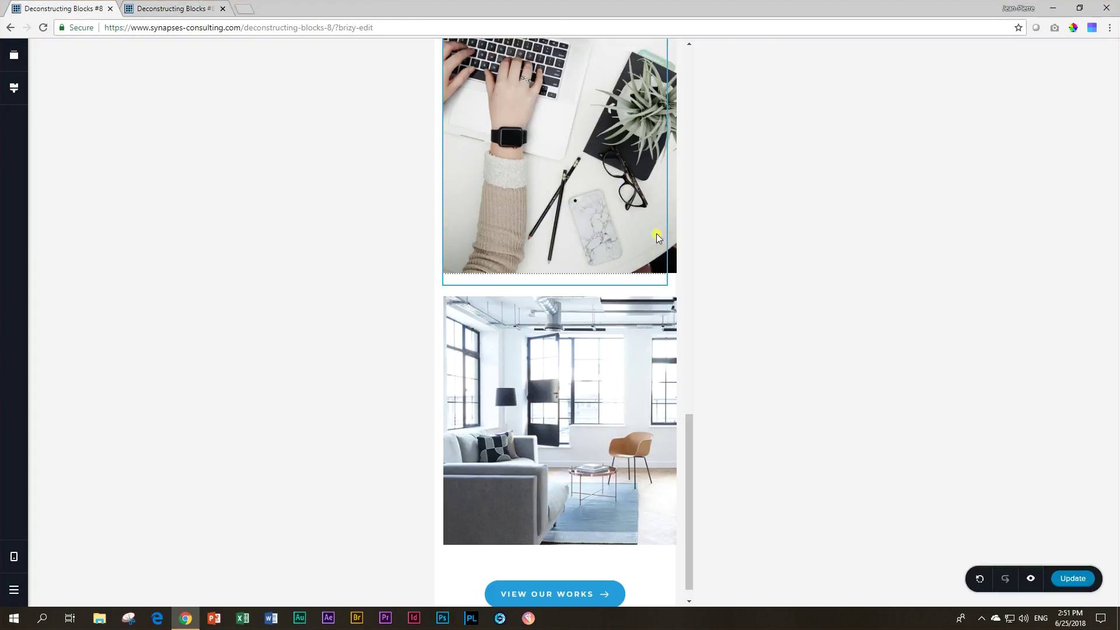
pyautogui.scroll(3, 657, 233)
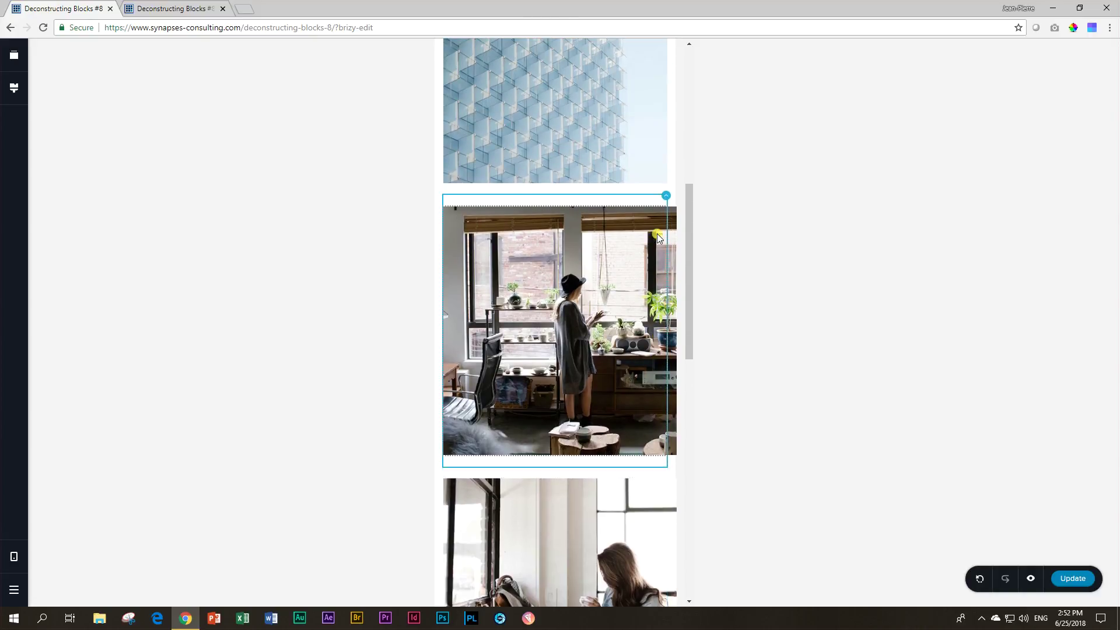
pyautogui.scroll(-11, 654, 240)
pyautogui.scroll(-5, 652, 247)
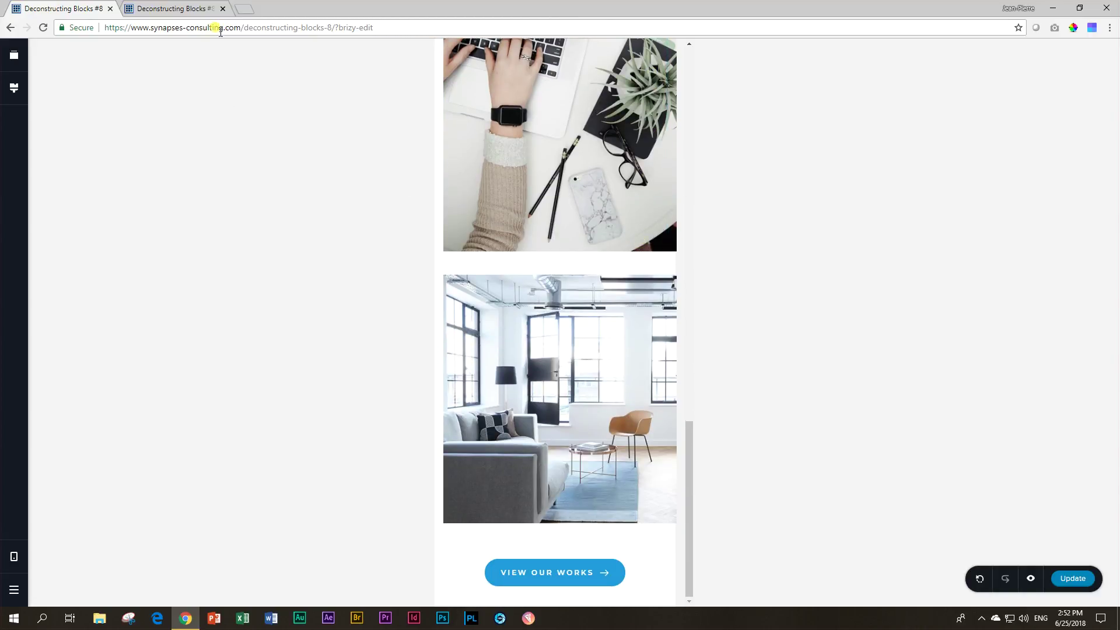
pyautogui.click(181, 8)
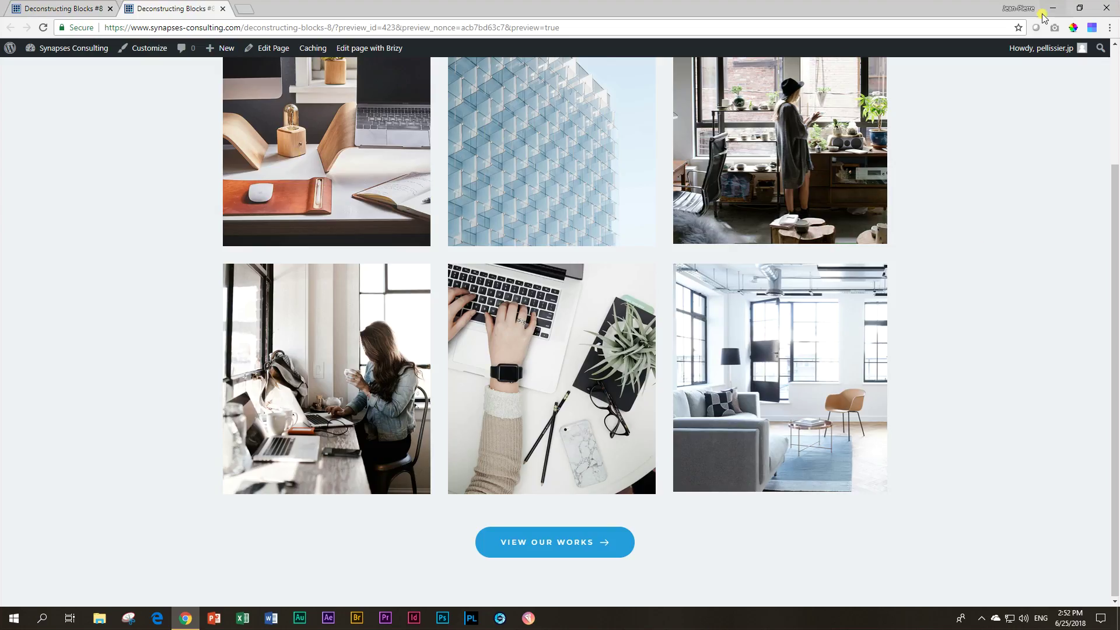
pyautogui.click(1079, 7)
pyautogui.scroll(-8, 315, 367)
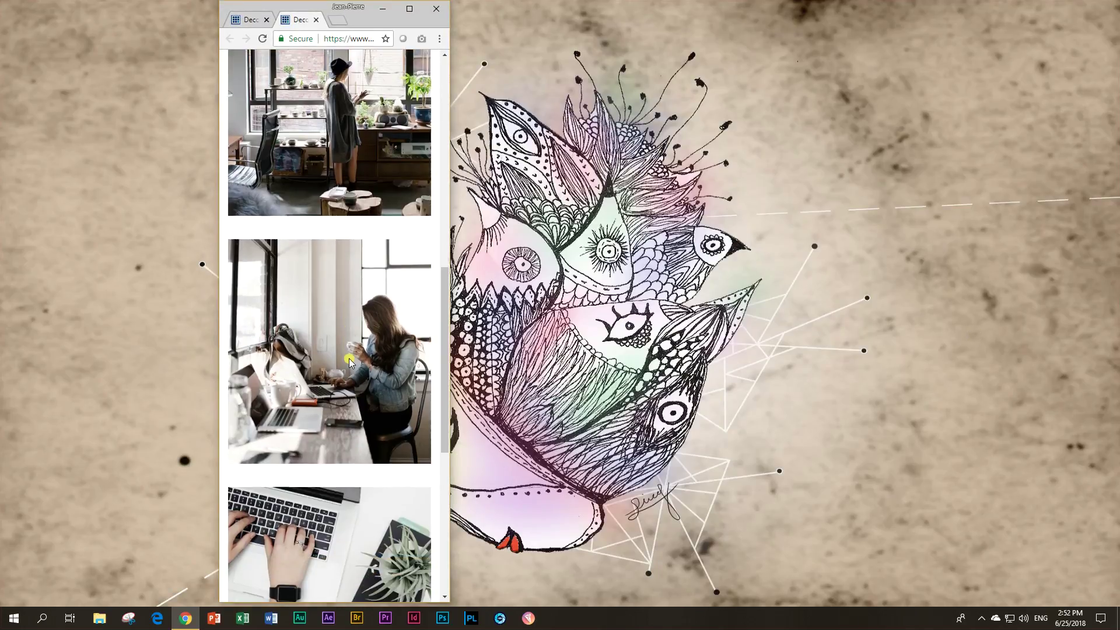
pyautogui.scroll(6, 350, 362)
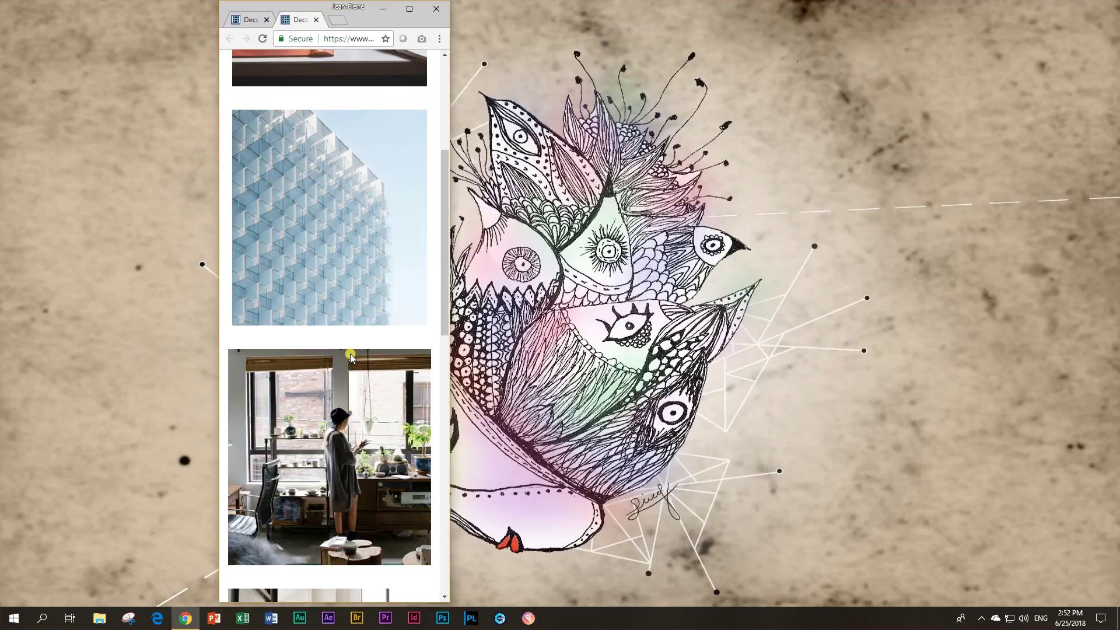
pyautogui.scroll(2, 350, 357)
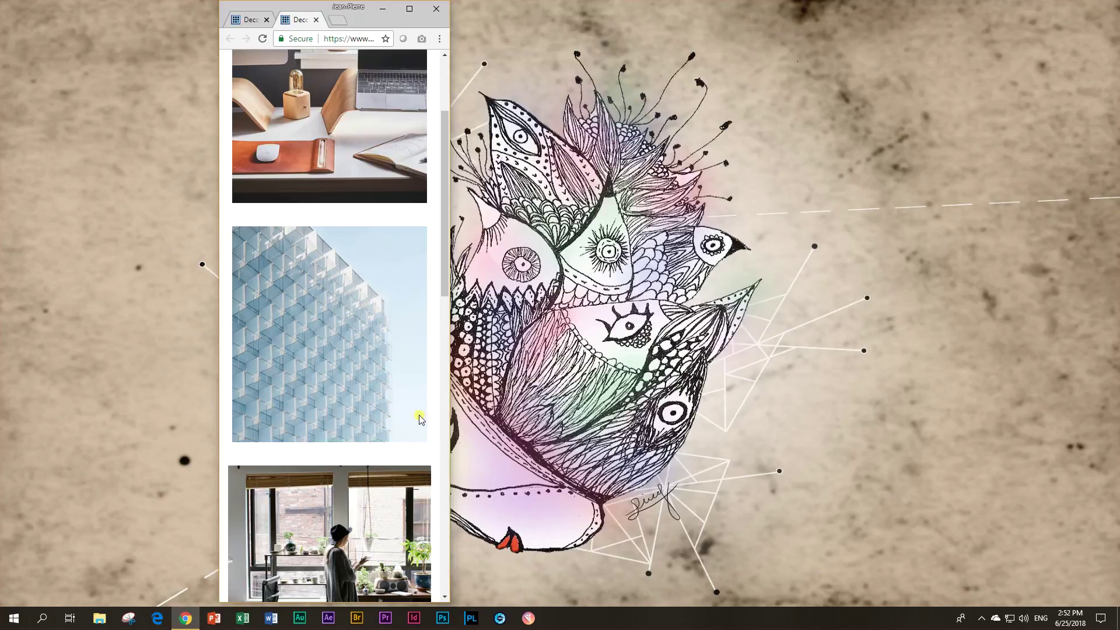
pyautogui.scroll(-12, 420, 419)
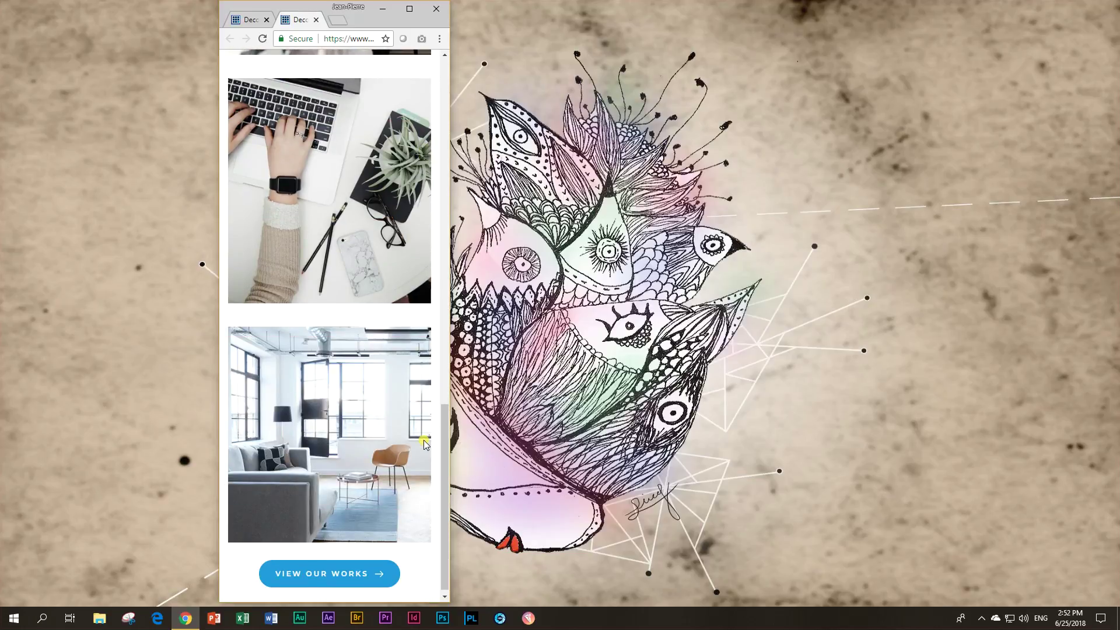
pyautogui.scroll(15, 424, 444)
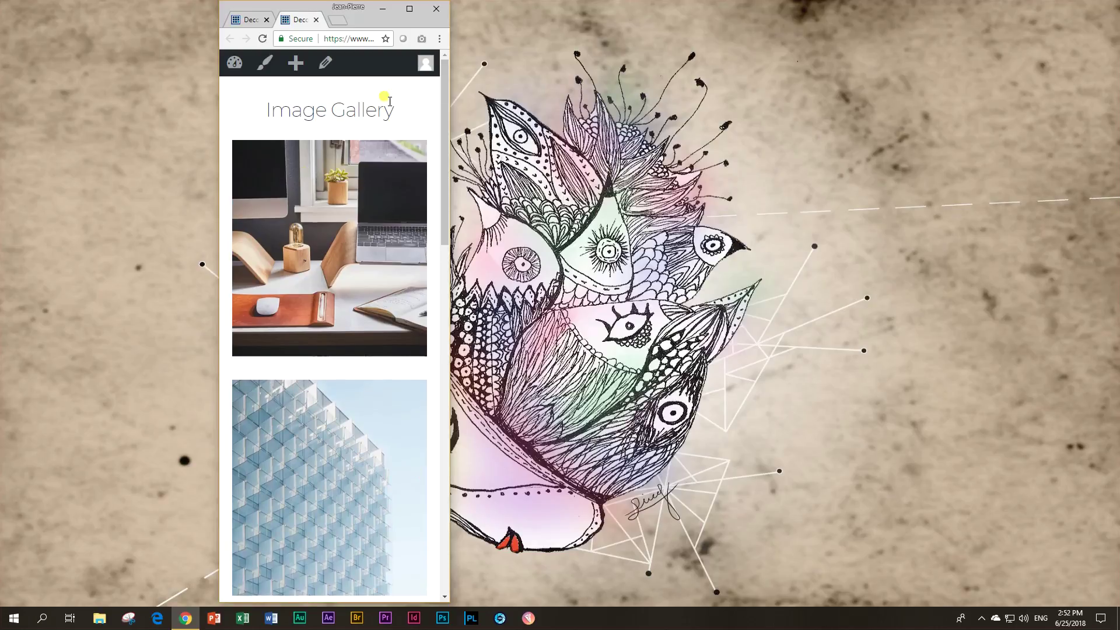
pyautogui.click(409, 9)
# Return to the editor tab and switch the responsive view to Desktop.
pyautogui.click(62, 9)
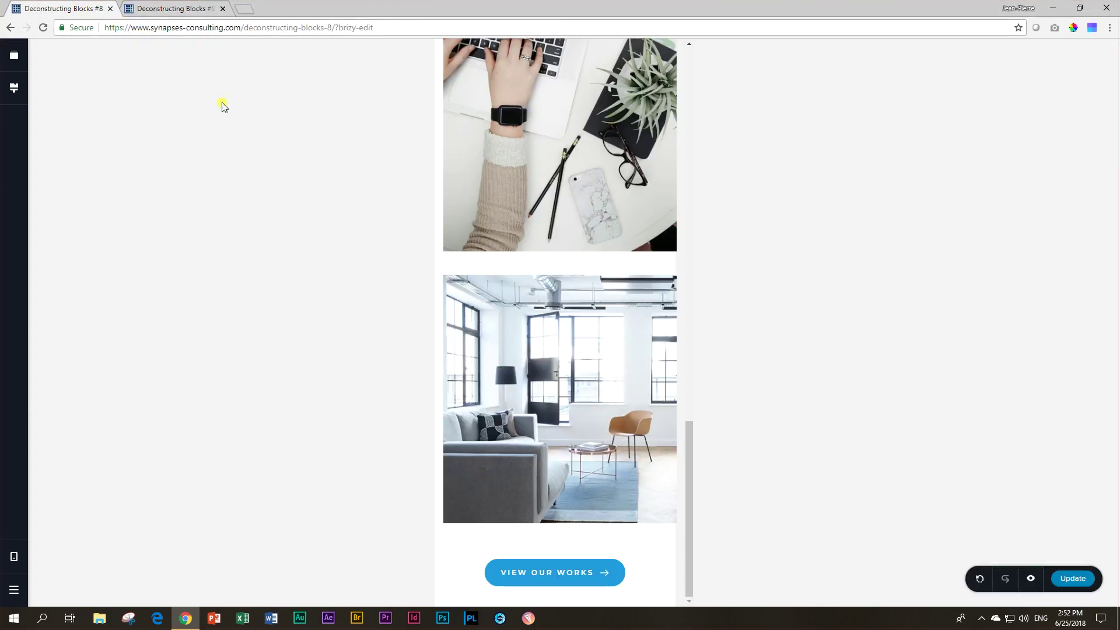
pyautogui.scroll(15, 577, 370)
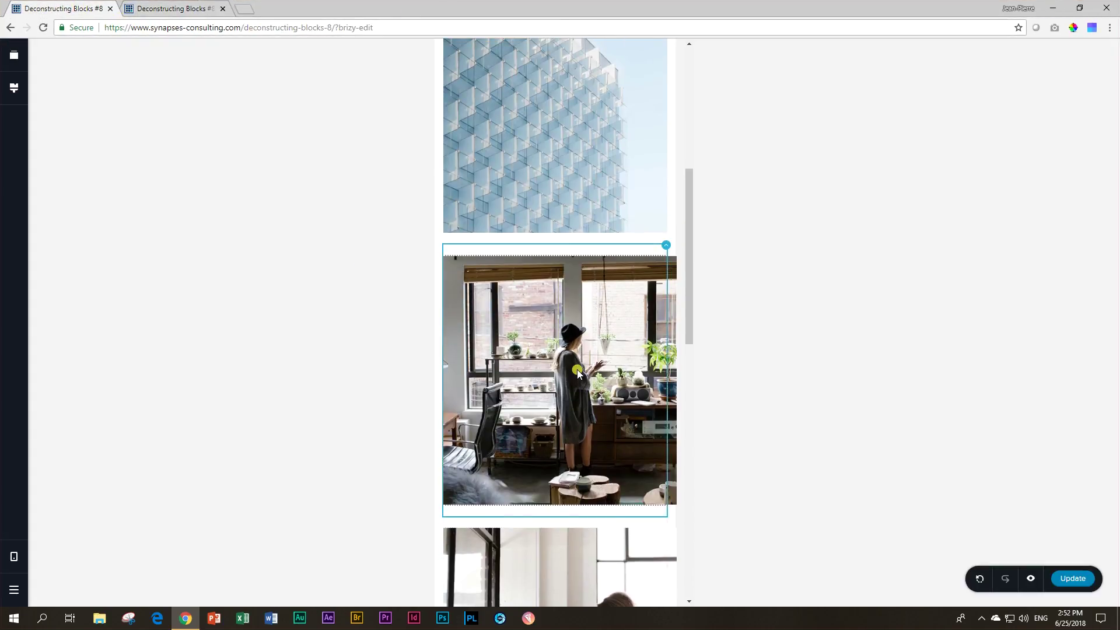
pyautogui.scroll(7, 578, 372)
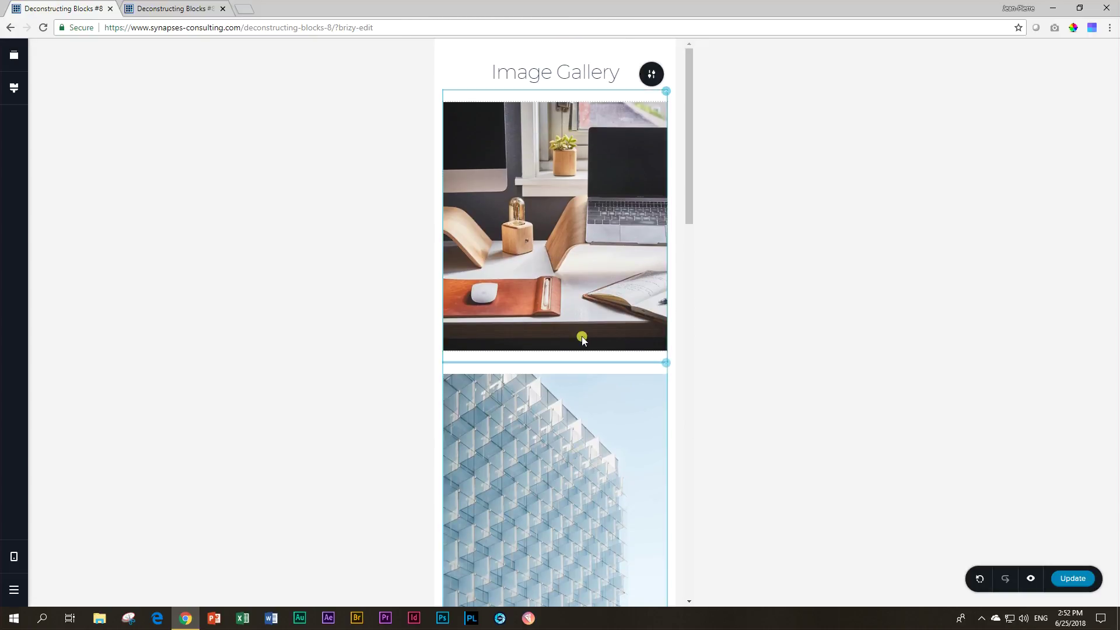
pyautogui.click(14, 556)
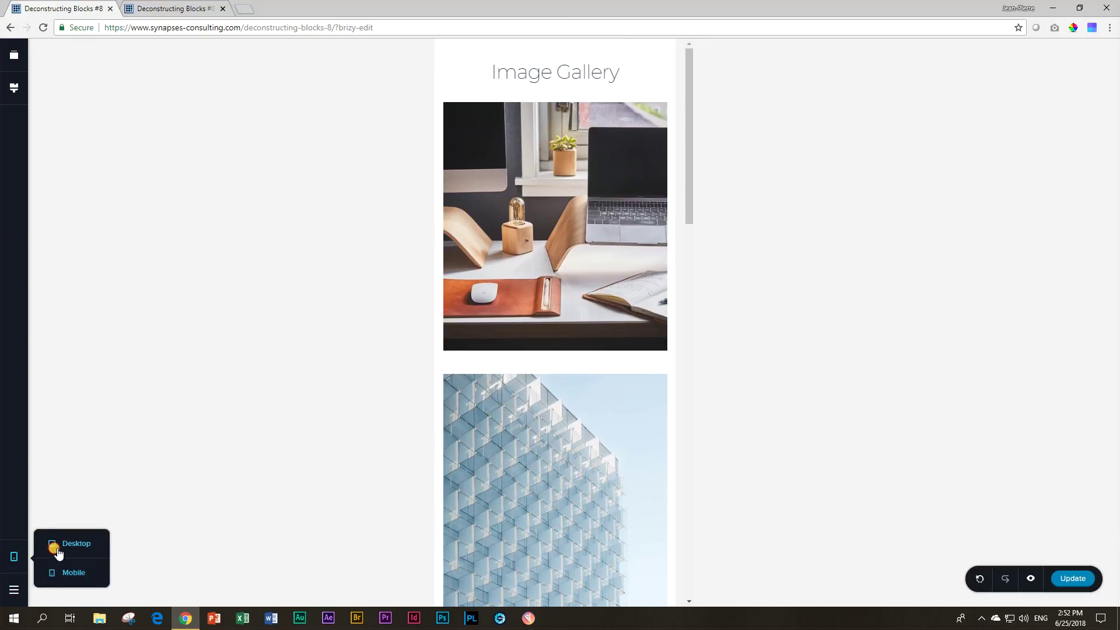
pyautogui.click(52, 544)
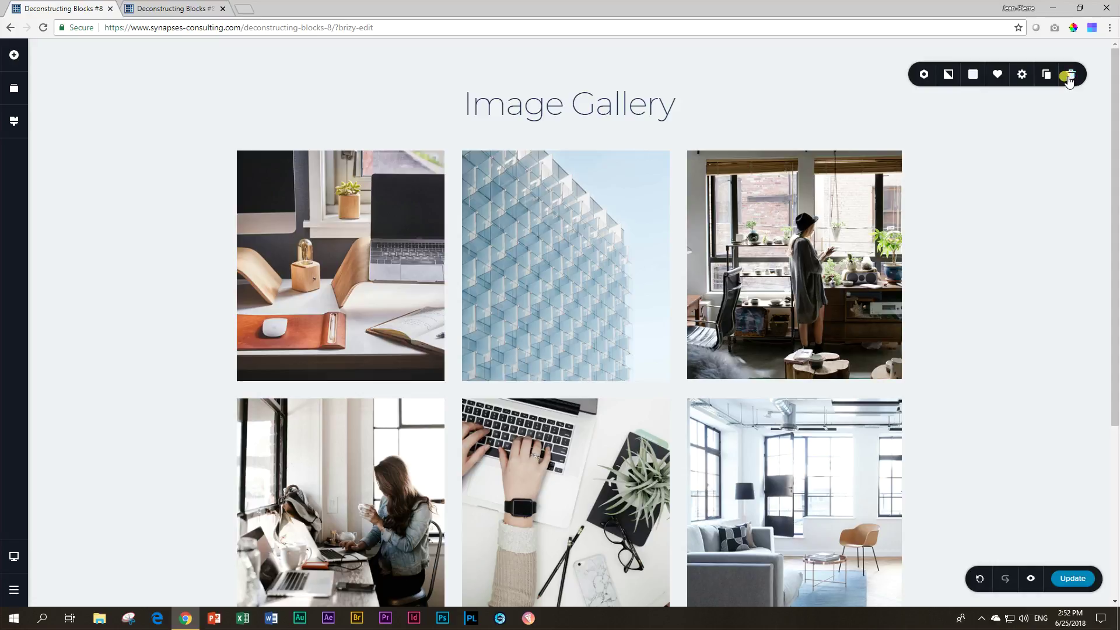
# Delete the old gallery block and insert a fresh premade Image Gallery block.
pyautogui.click(1070, 79)
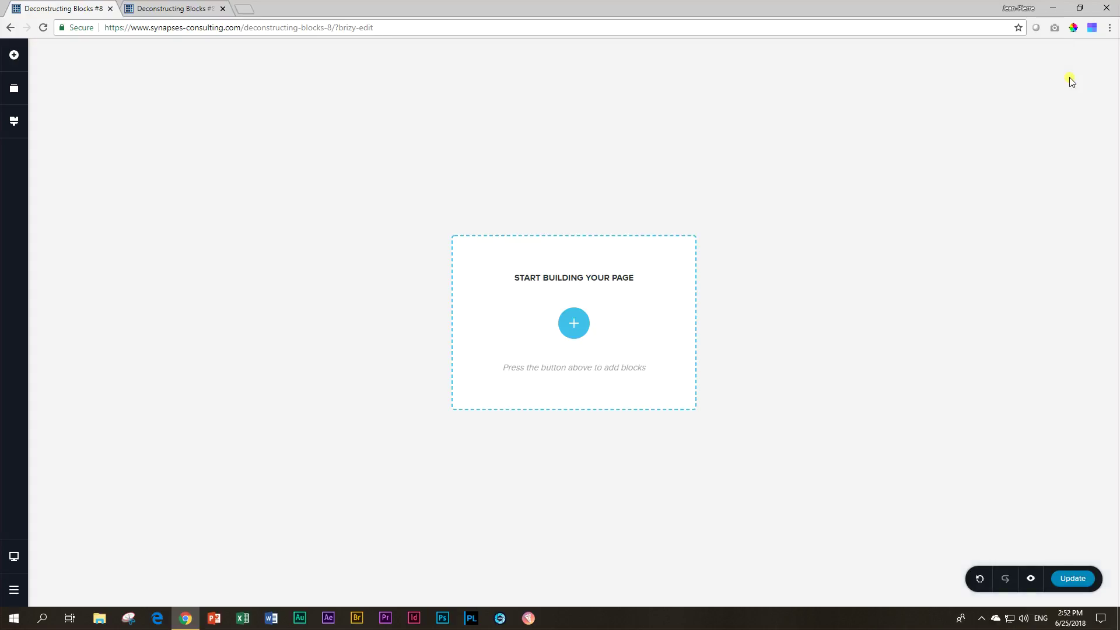
pyautogui.click(576, 330)
pyautogui.scroll(-2, 595, 370)
pyautogui.scroll(-2, 604, 370)
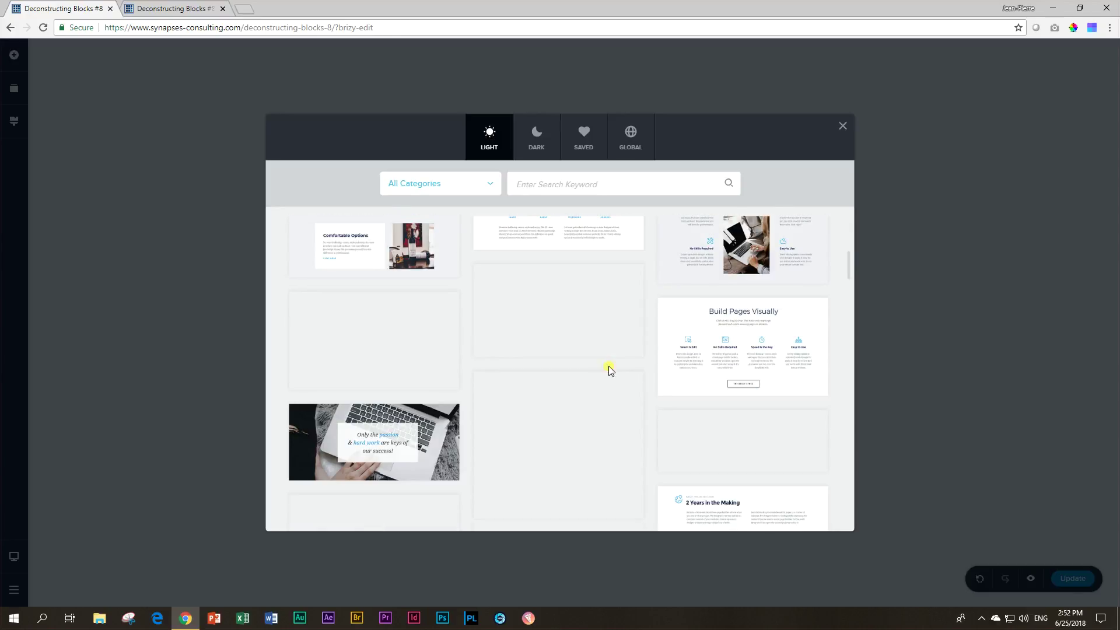
pyautogui.click(570, 413)
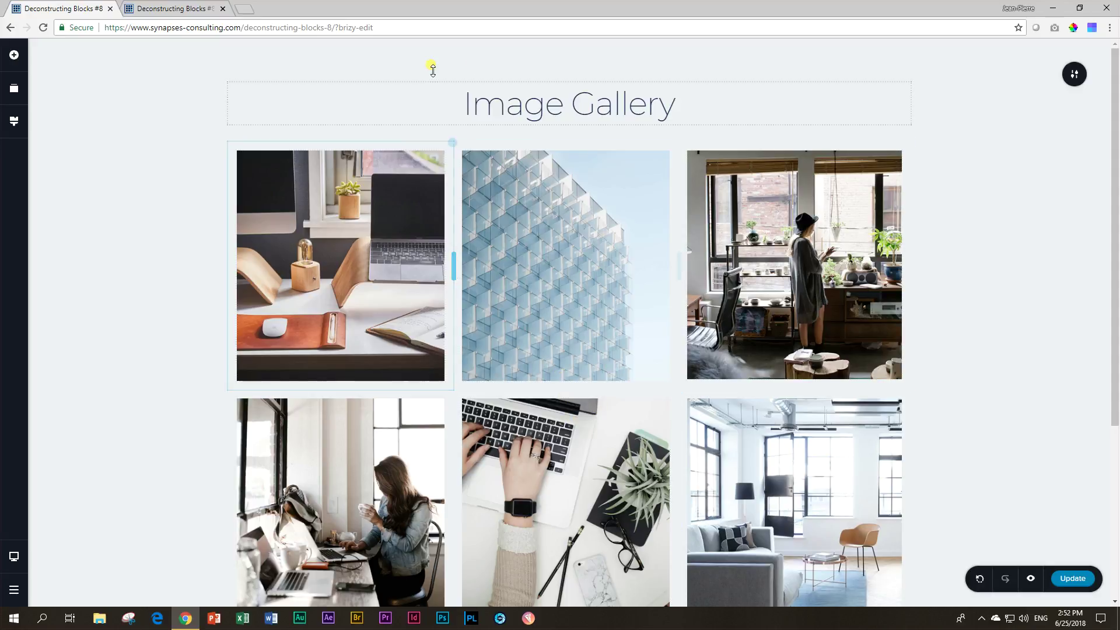
# Add a blank two-column block below the gallery and delete its row, leaving an empty section.
pyautogui.scroll(-5, 513, 111)
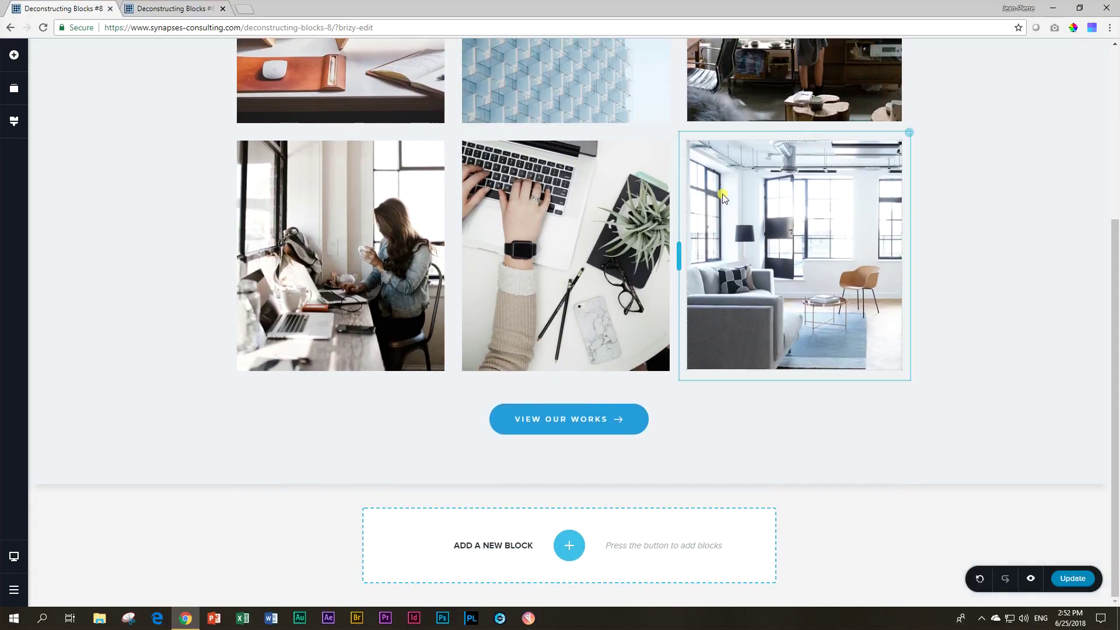
pyautogui.click(574, 547)
pyautogui.click(367, 303)
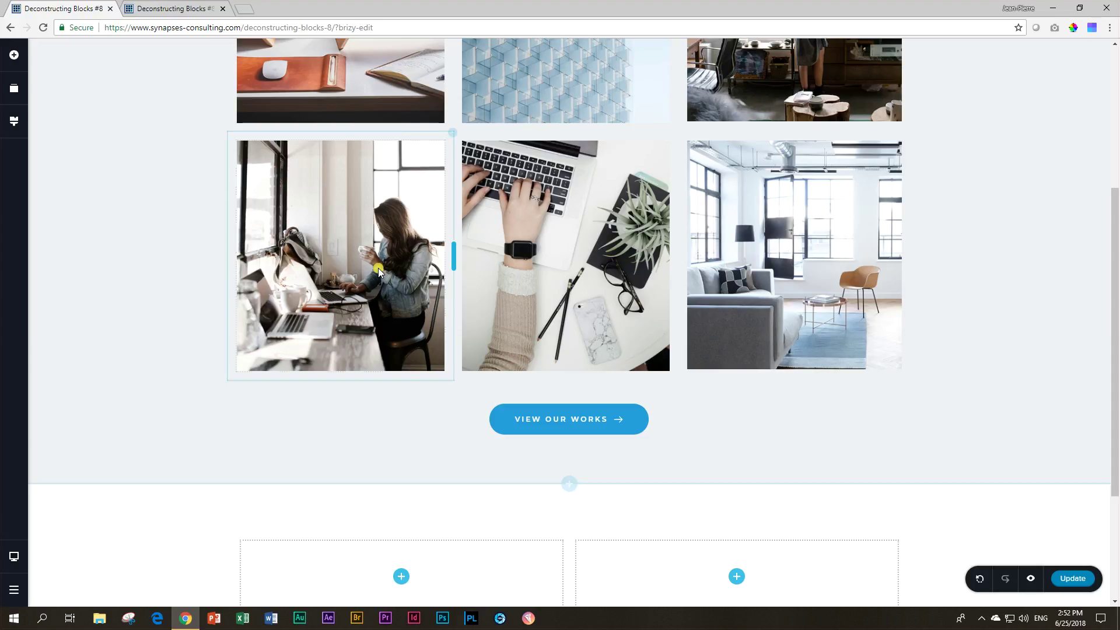
pyautogui.scroll(-3, 315, 538)
pyautogui.click(226, 344)
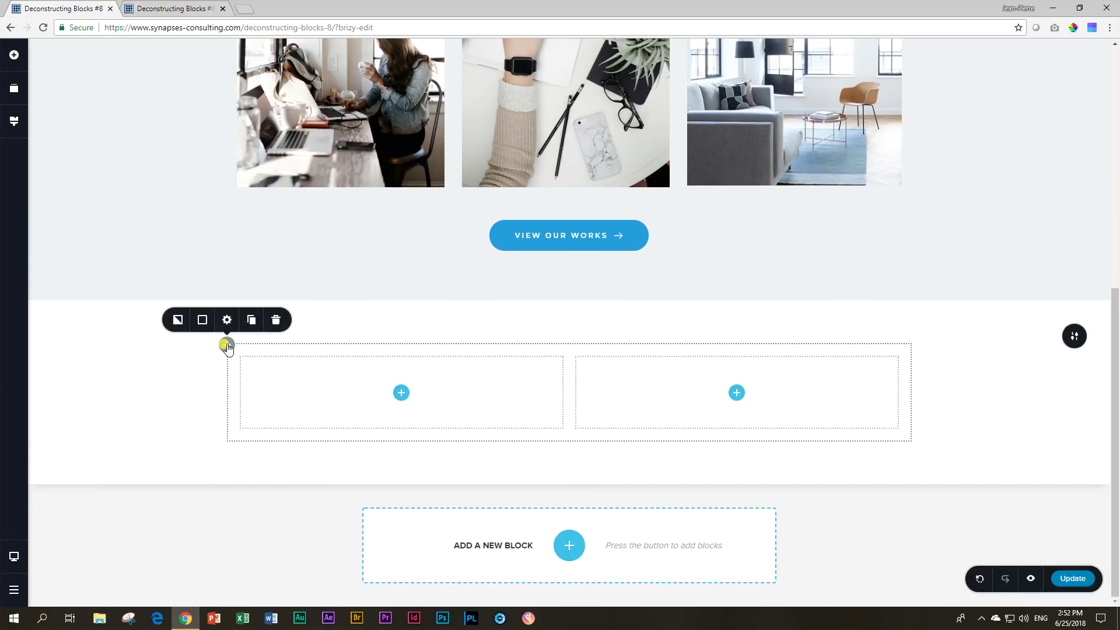
pyautogui.click(278, 320)
# Check the gallery section's background colour in its settings.
pyautogui.scroll(7, 697, 472)
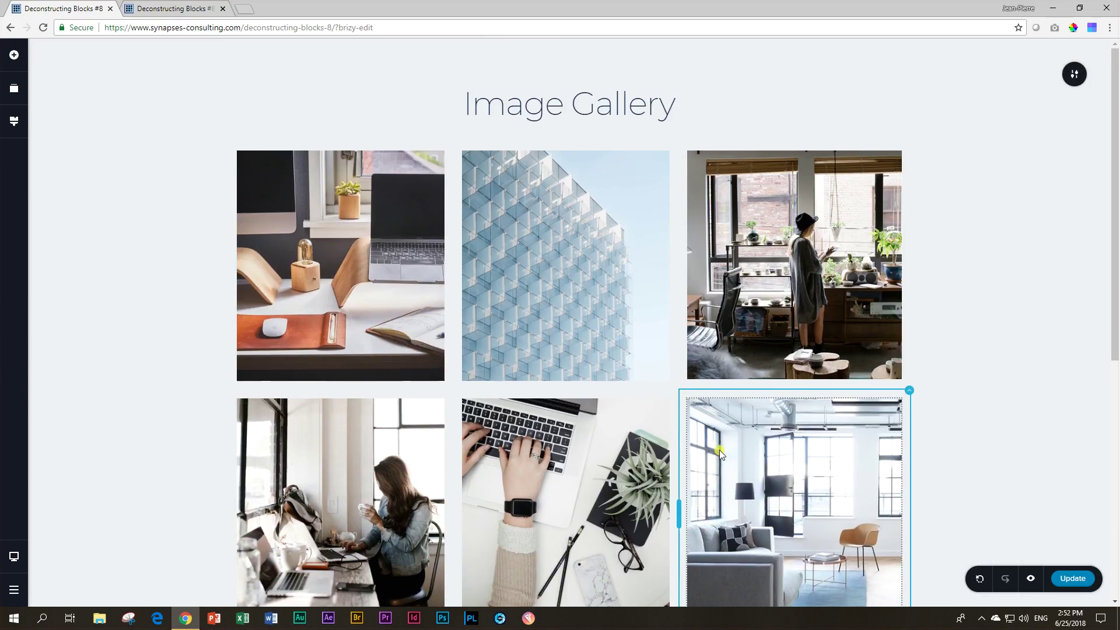
pyautogui.click(1072, 74)
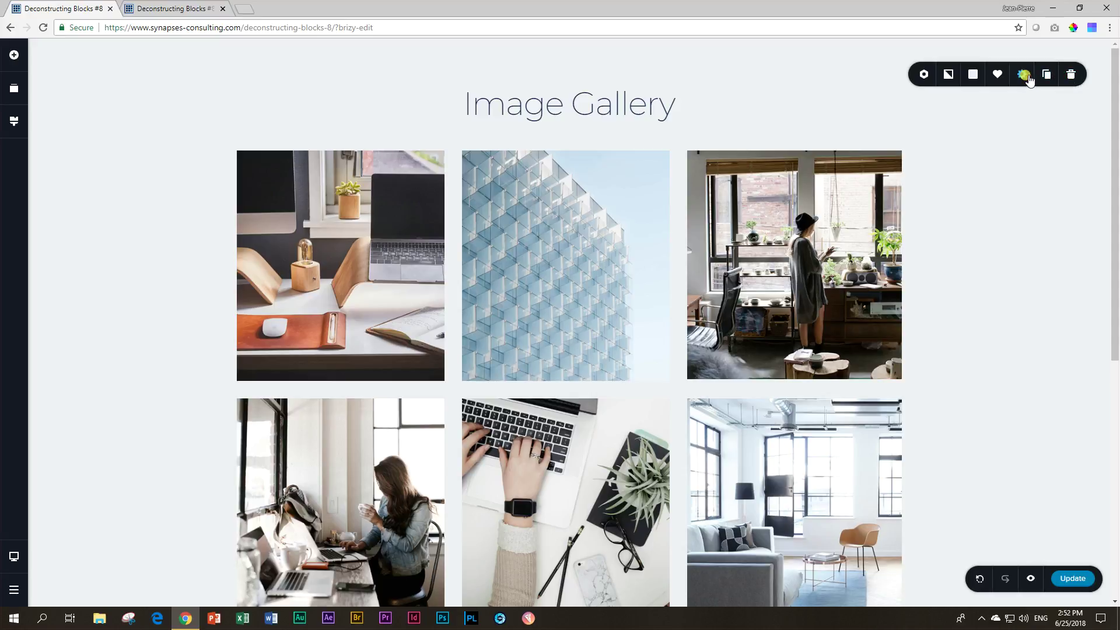
pyautogui.click(1021, 74)
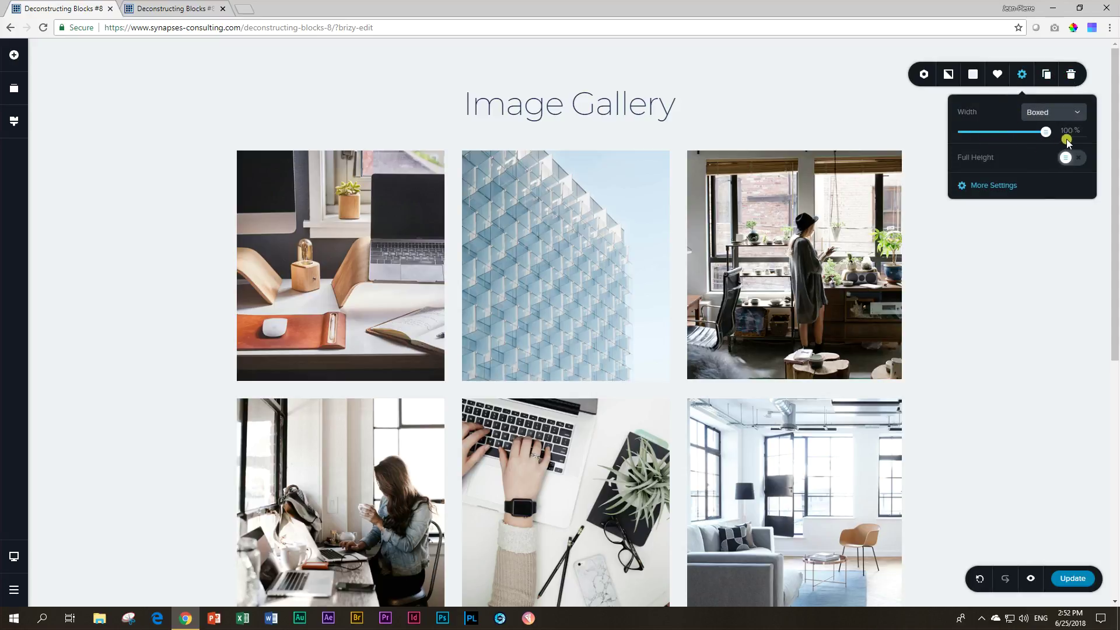
pyautogui.click(973, 74)
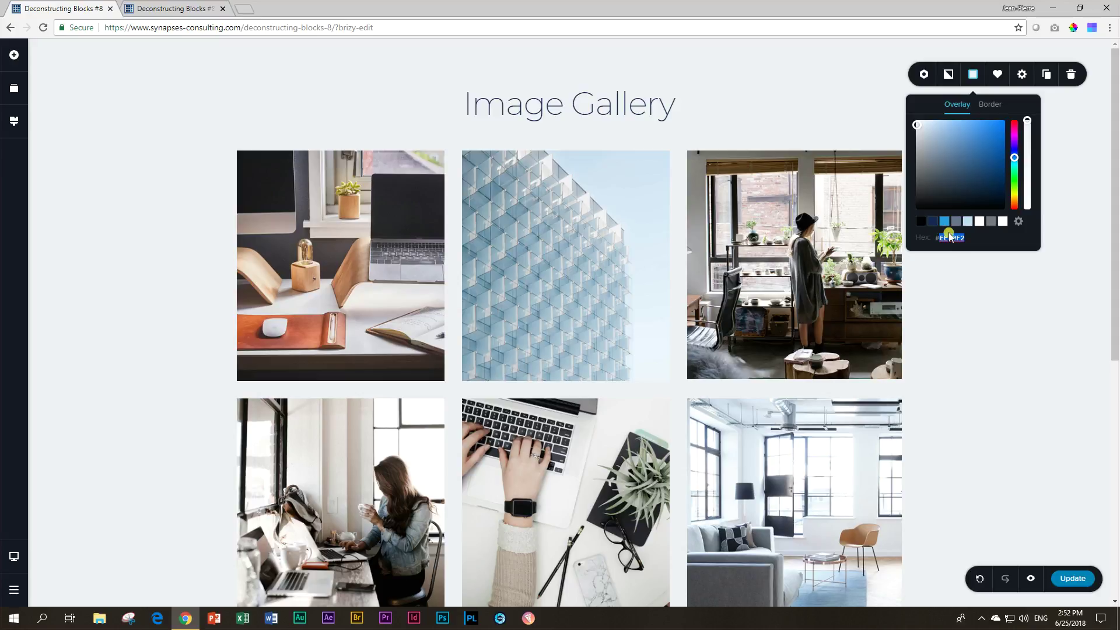
# Set the empty section's background to light grey #EEF0F2.
pyautogui.scroll(-7, 926, 373)
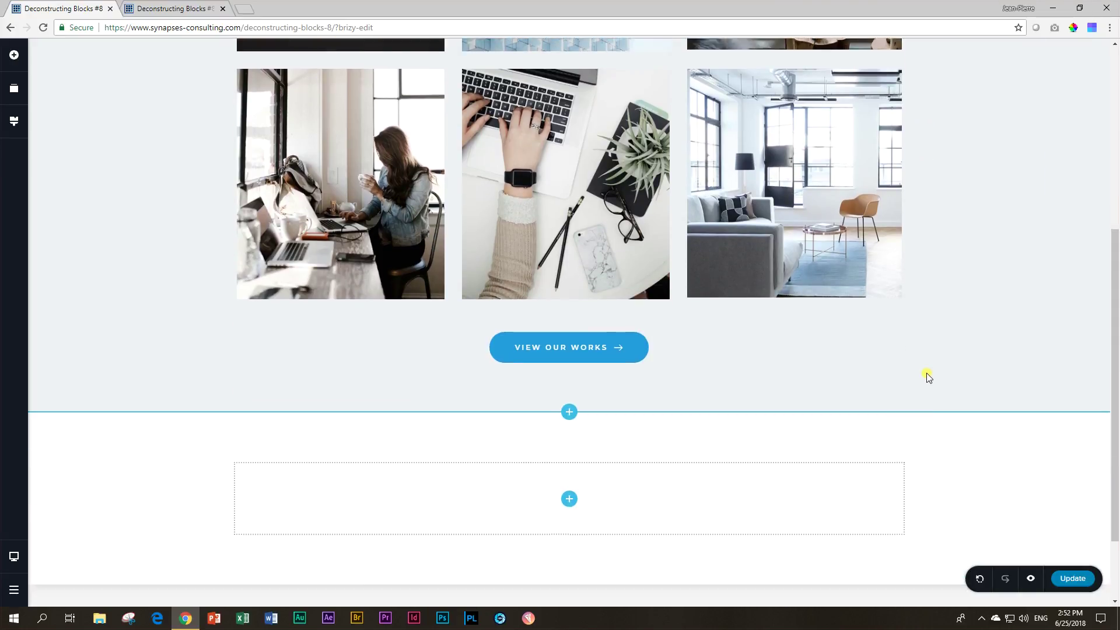
pyautogui.click(1074, 348)
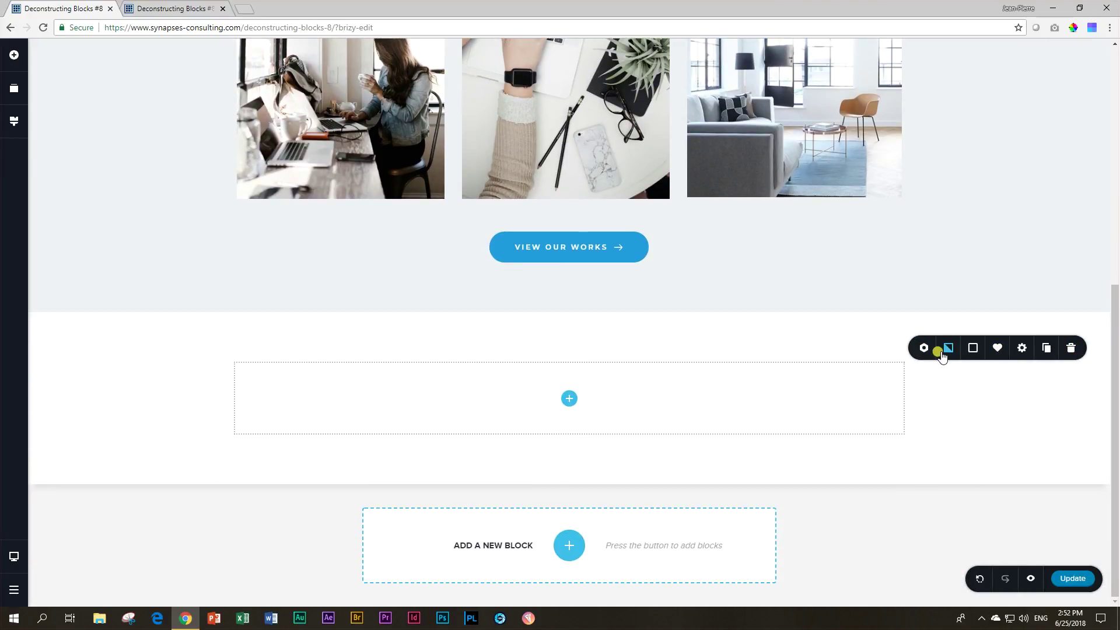
pyautogui.click(1020, 350)
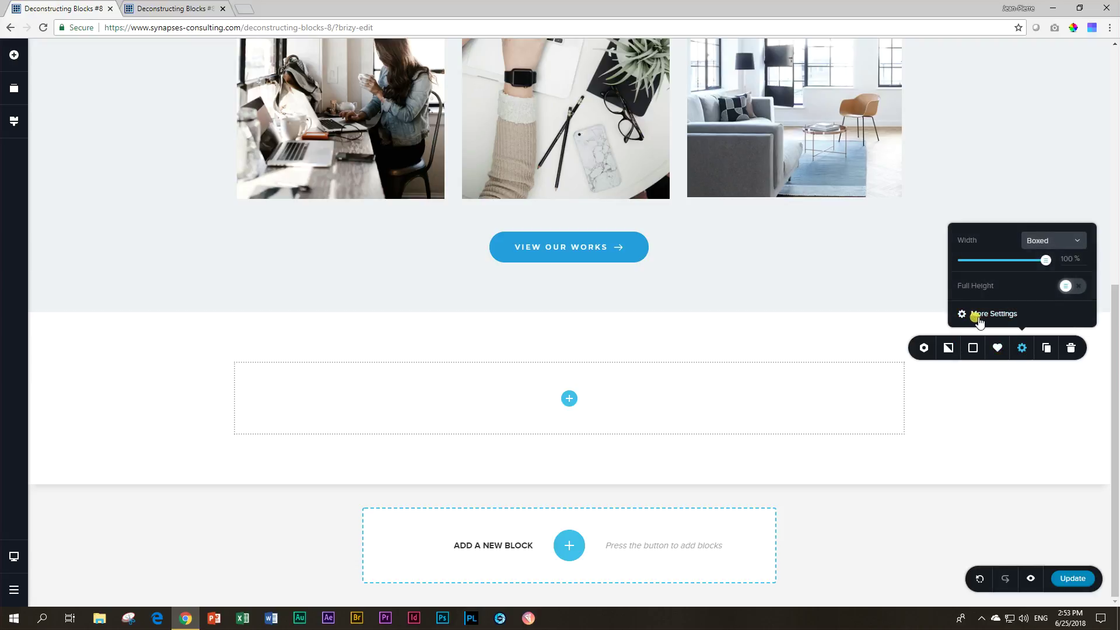
pyautogui.click(980, 316)
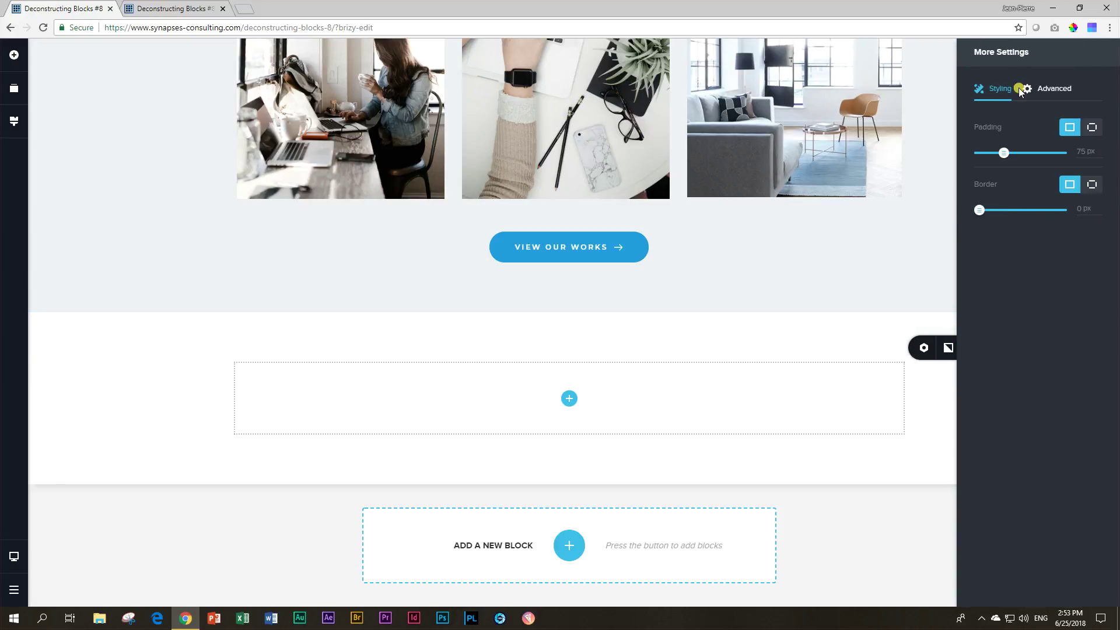
pyautogui.click(945, 418)
pyautogui.click(1073, 348)
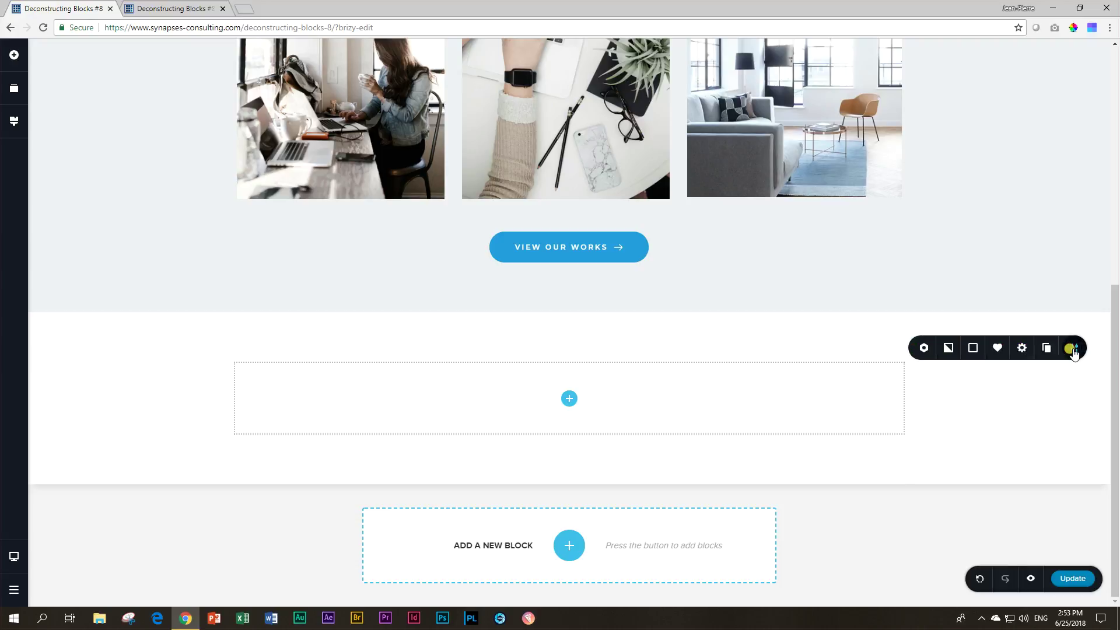
pyautogui.click(972, 348)
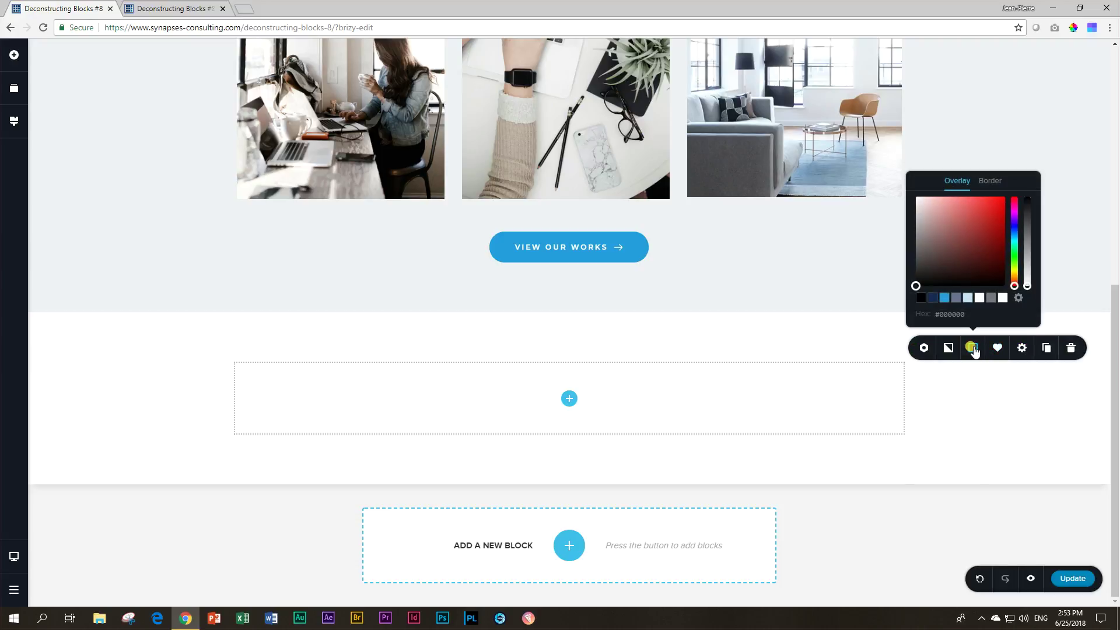
pyautogui.click(956, 307)
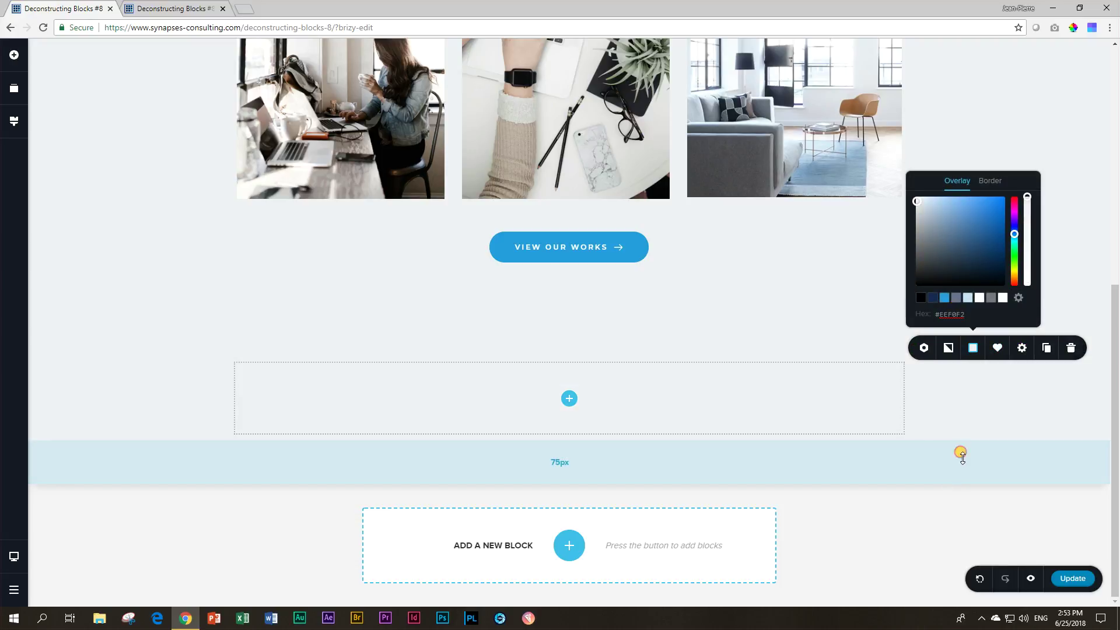
pyautogui.click(933, 441)
# Add a text element to the new section and type the 'Image Gallery' title.
pyautogui.click(14, 54)
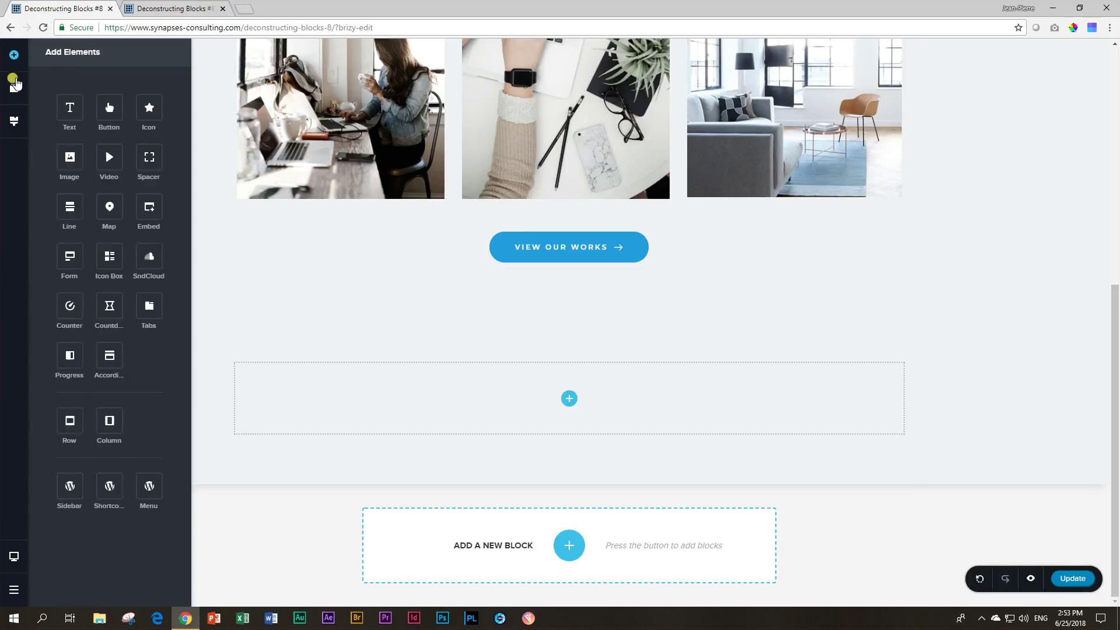
pyautogui.moveTo(70, 106); pyautogui.dragTo(565, 425)
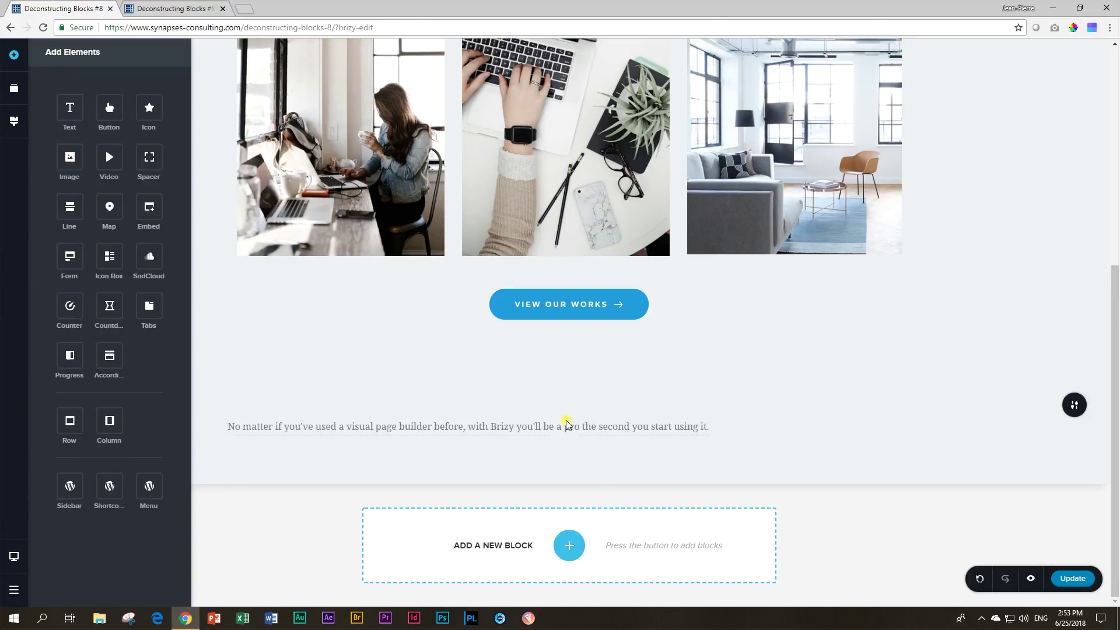
pyautogui.click(560, 425)
pyautogui.tripleClick(560, 419)
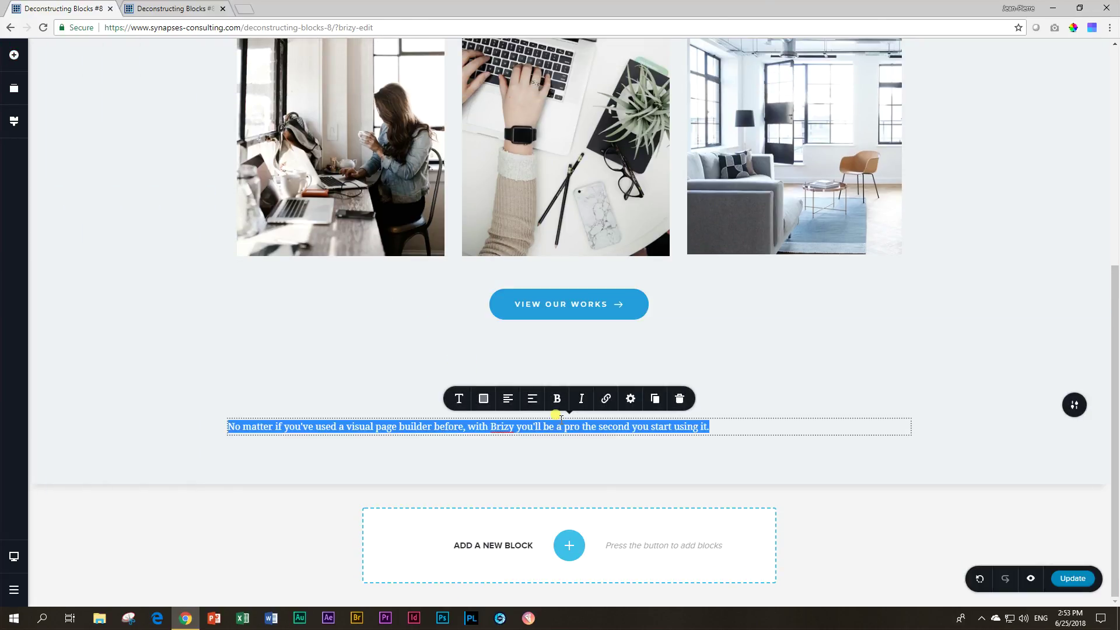
pyautogui.write('Image Gallery')
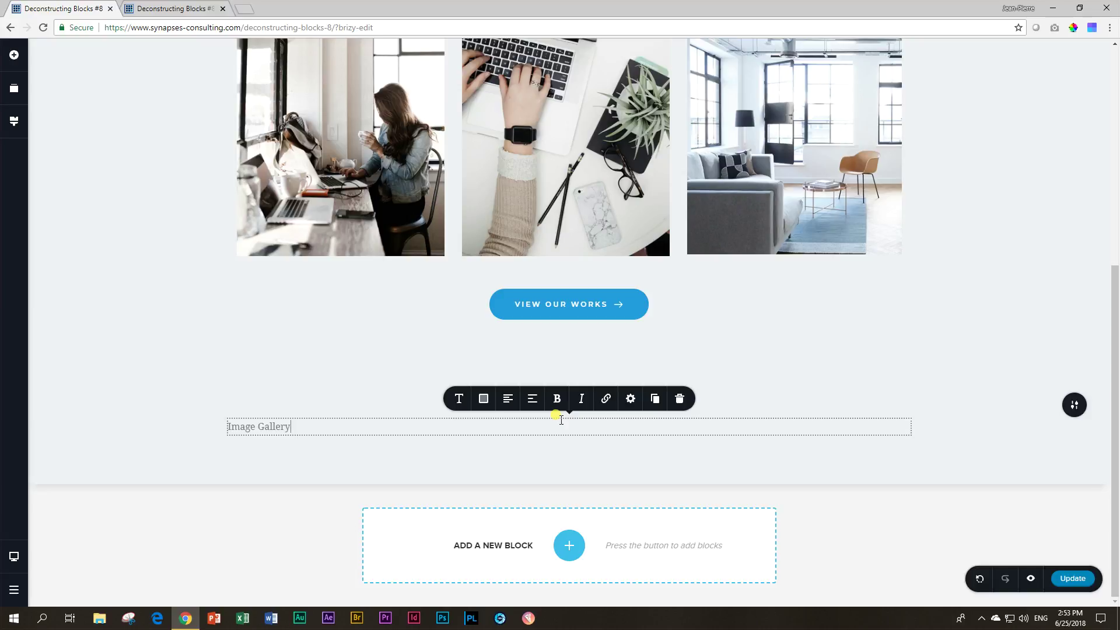
# Check the original Image Gallery heading's typography and colour settings.
pyautogui.scroll(6, 488, 403)
pyautogui.scroll(6, 452, 400)
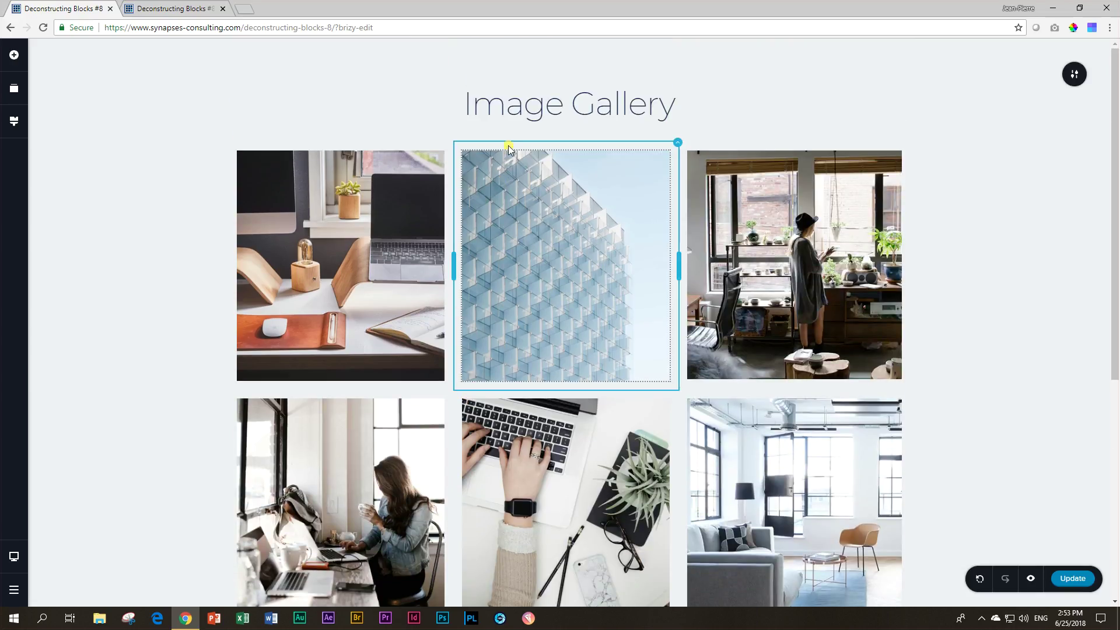
pyautogui.click(508, 105)
pyautogui.click(459, 62)
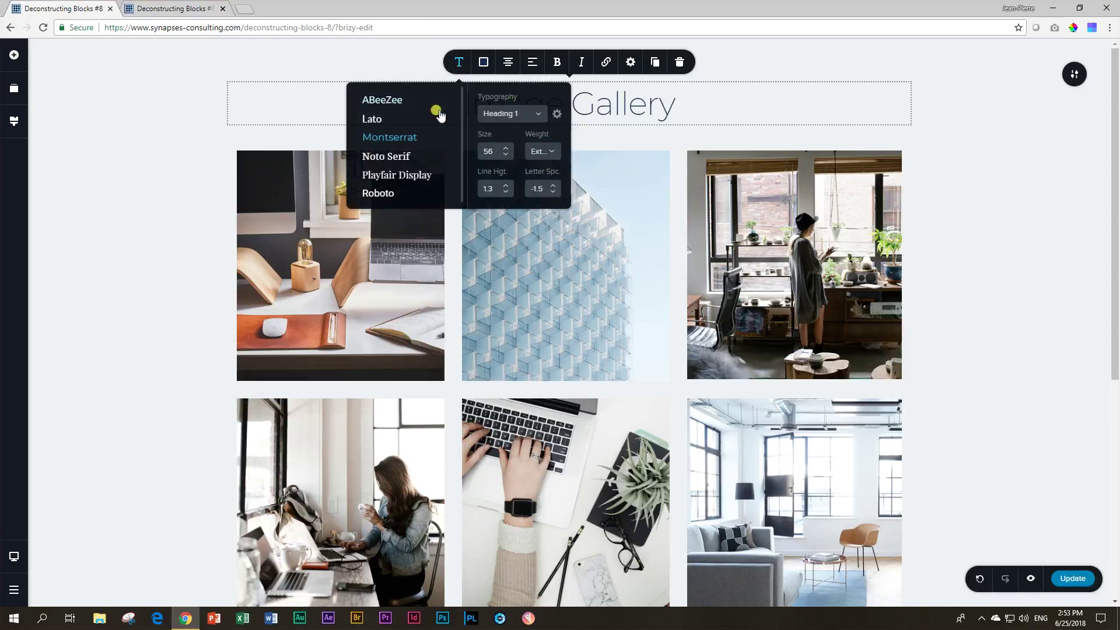
pyautogui.click(483, 62)
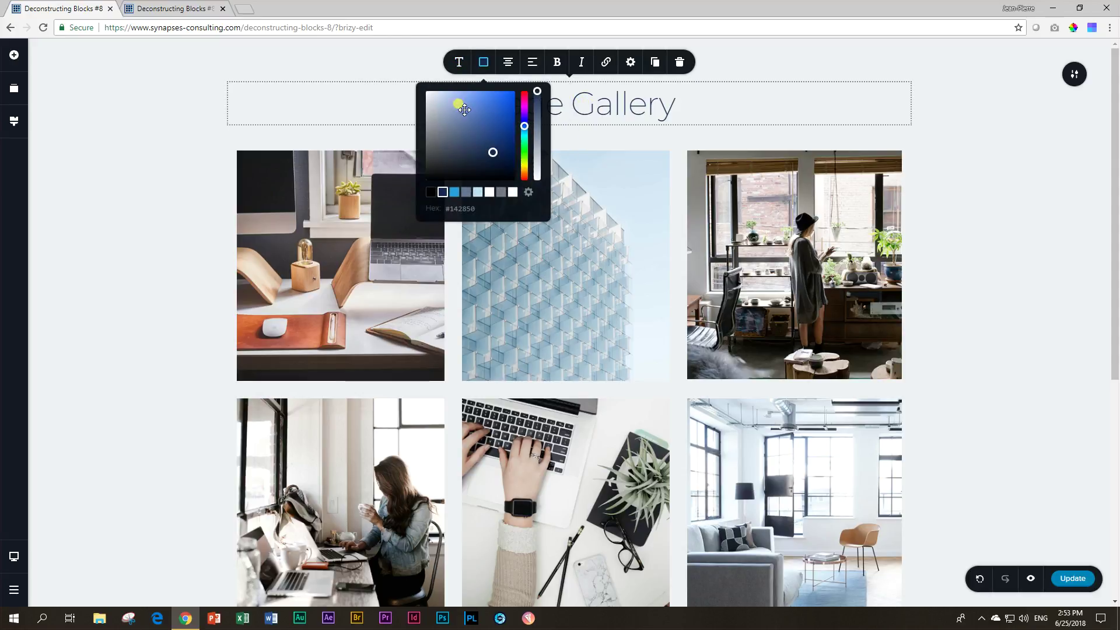
# Centre the new title, style it as Heading 1 and colour it navy #142850.
pyautogui.scroll(-6, 475, 338)
pyautogui.click(245, 451)
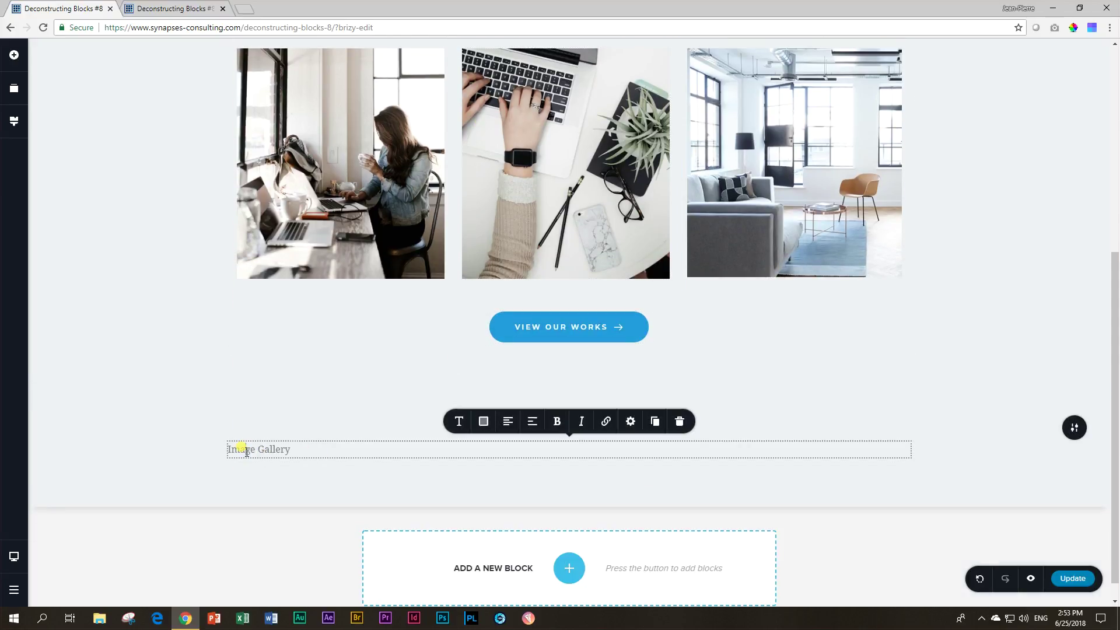
pyautogui.click(508, 421)
pyautogui.click(459, 422)
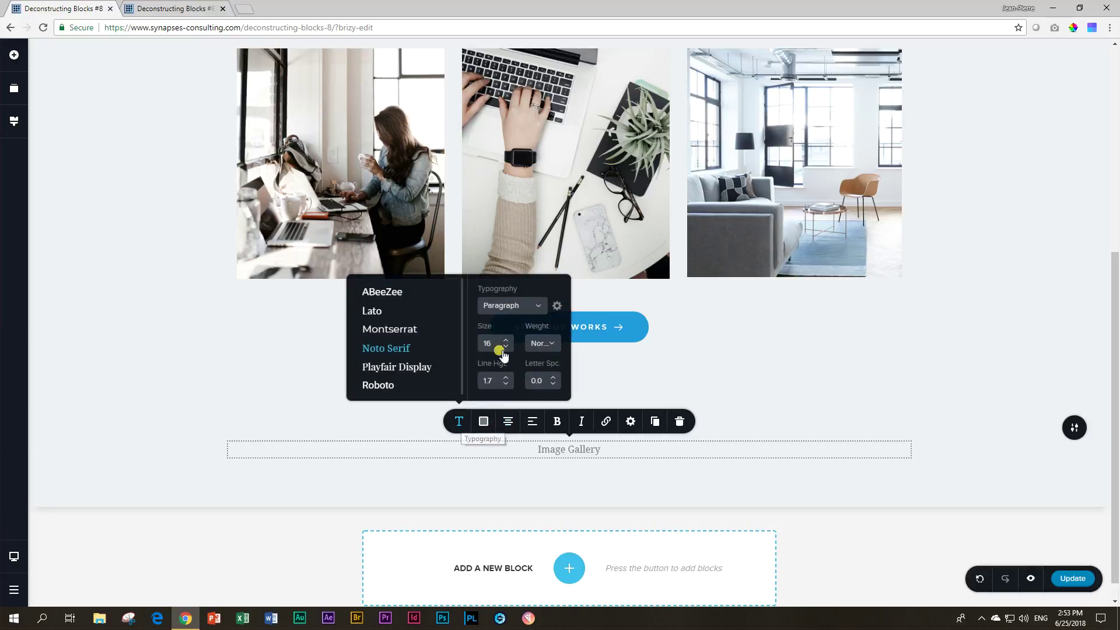
pyautogui.click(536, 305)
pyautogui.click(494, 392)
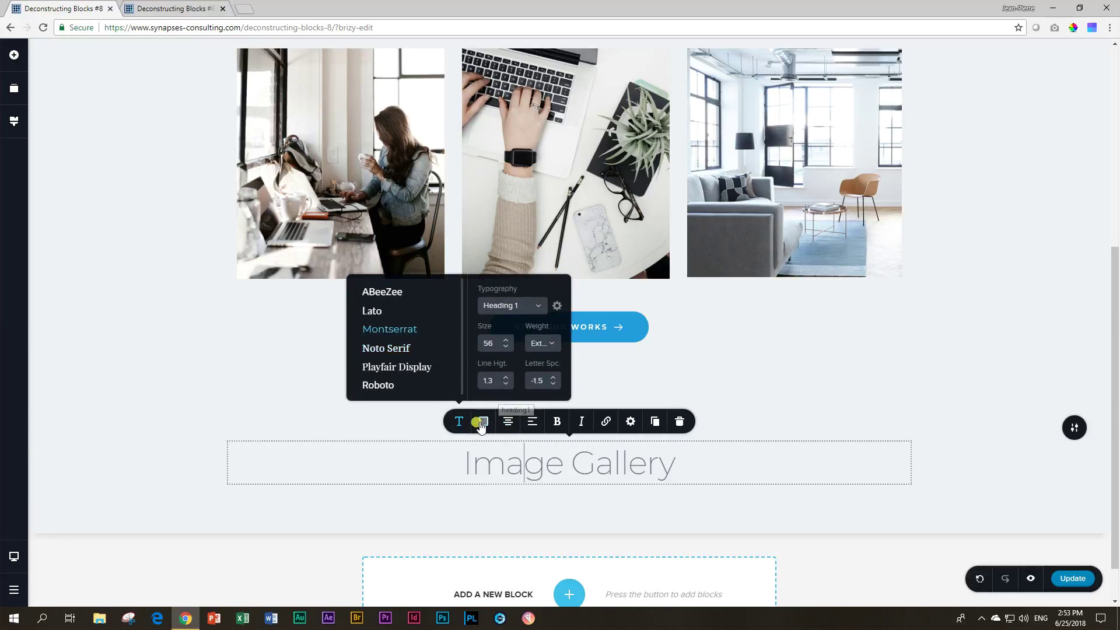
pyautogui.click(482, 423)
pyautogui.click(443, 371)
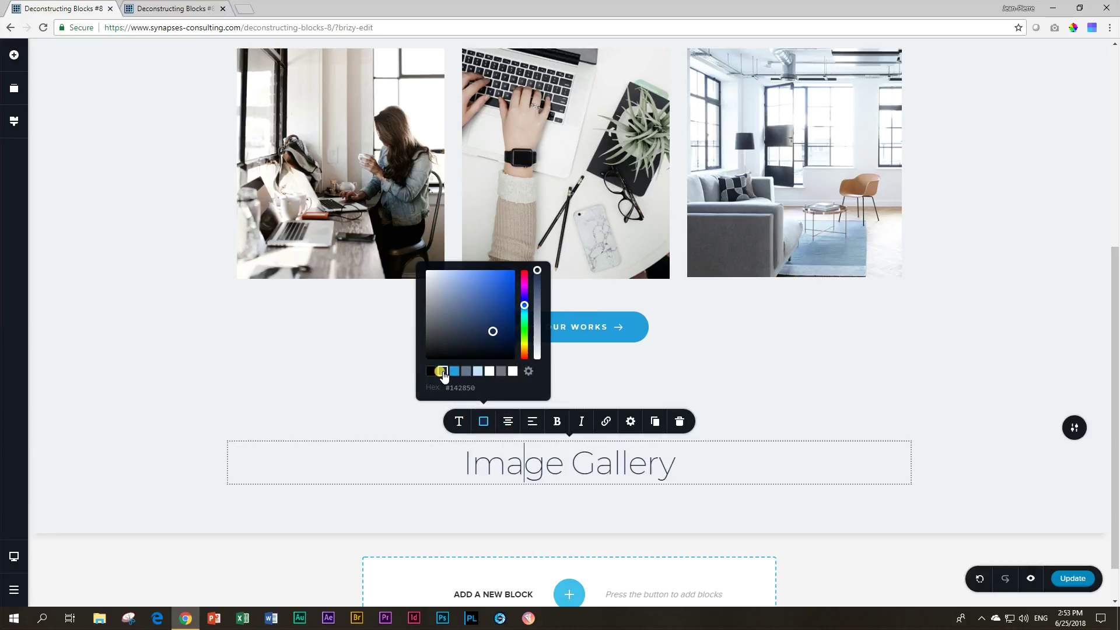
# Set the new heading's HTML tag to H1, matching the original heading's tag.
pyautogui.click(630, 421)
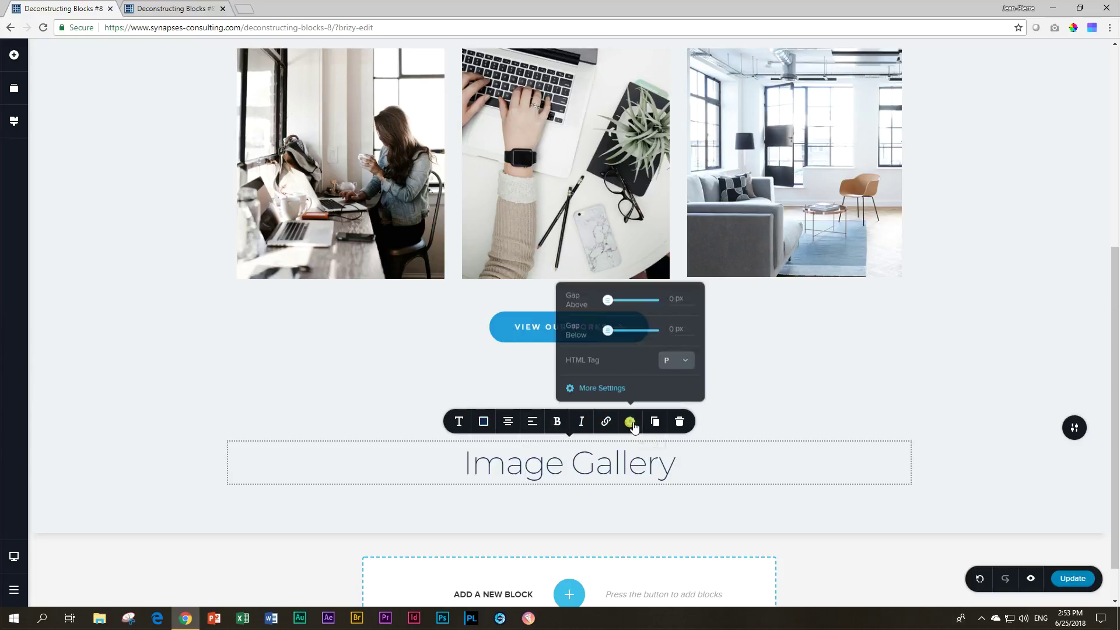
pyautogui.click(686, 360)
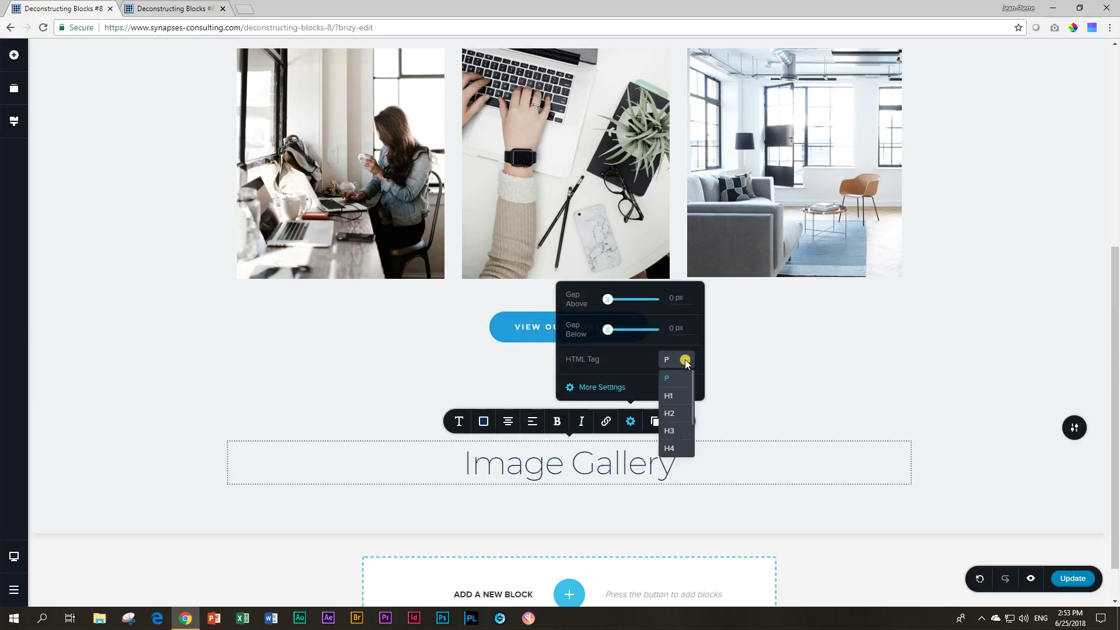
pyautogui.click(671, 397)
pyautogui.scroll(6, 715, 460)
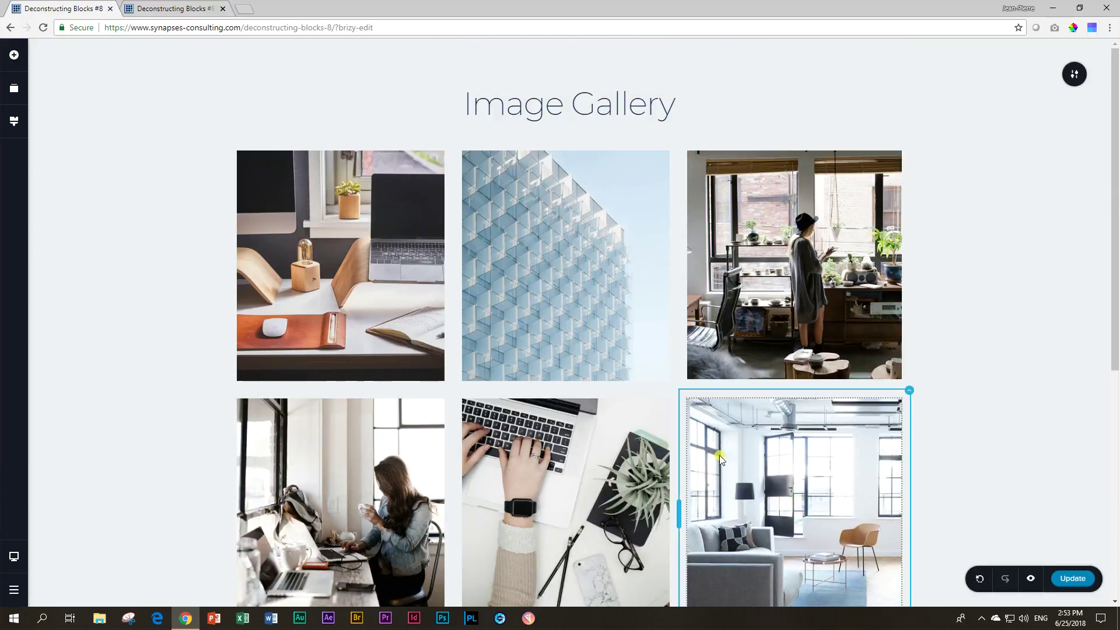
pyautogui.click(590, 105)
pyautogui.click(631, 62)
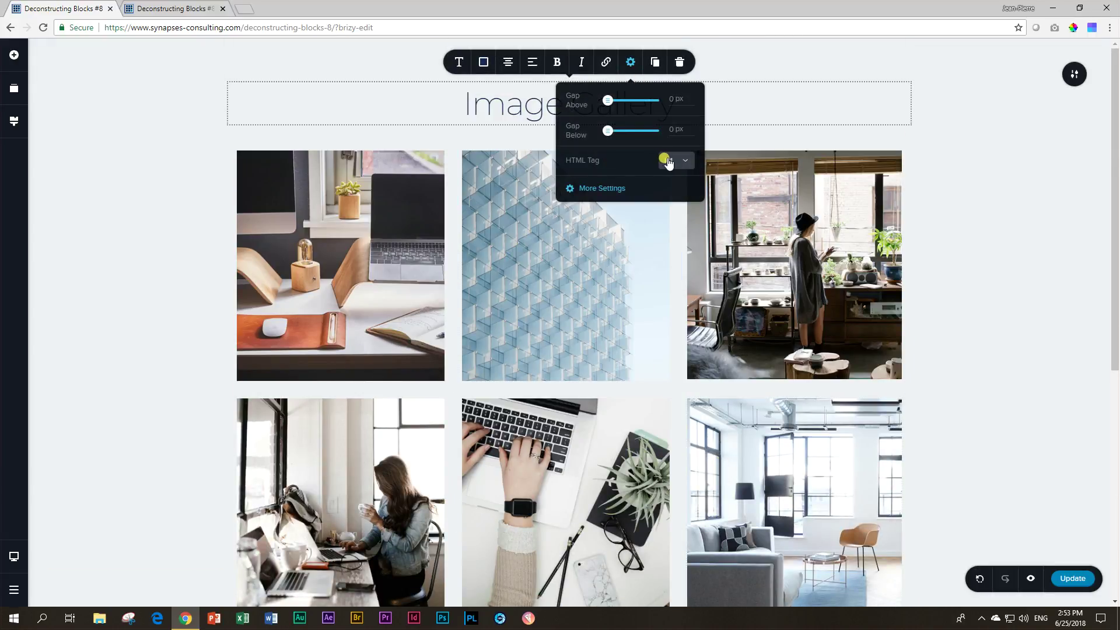
pyautogui.click(929, 243)
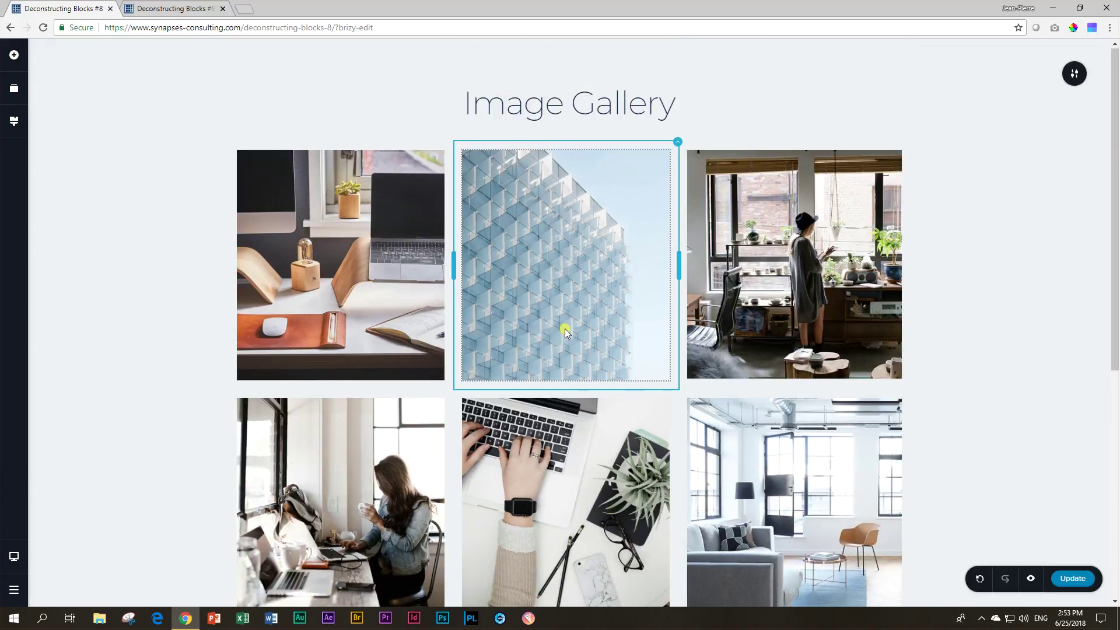
pyautogui.scroll(-7, 564, 327)
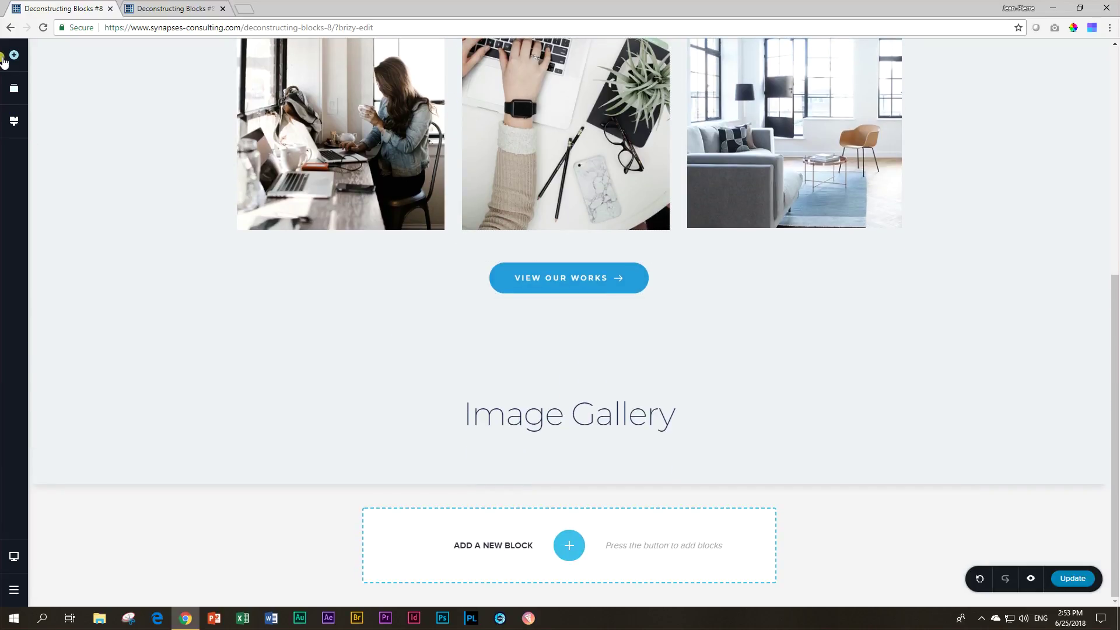
# Drop a column row below the new heading and duplicate it into three empty columns.
pyautogui.click(5, 57)
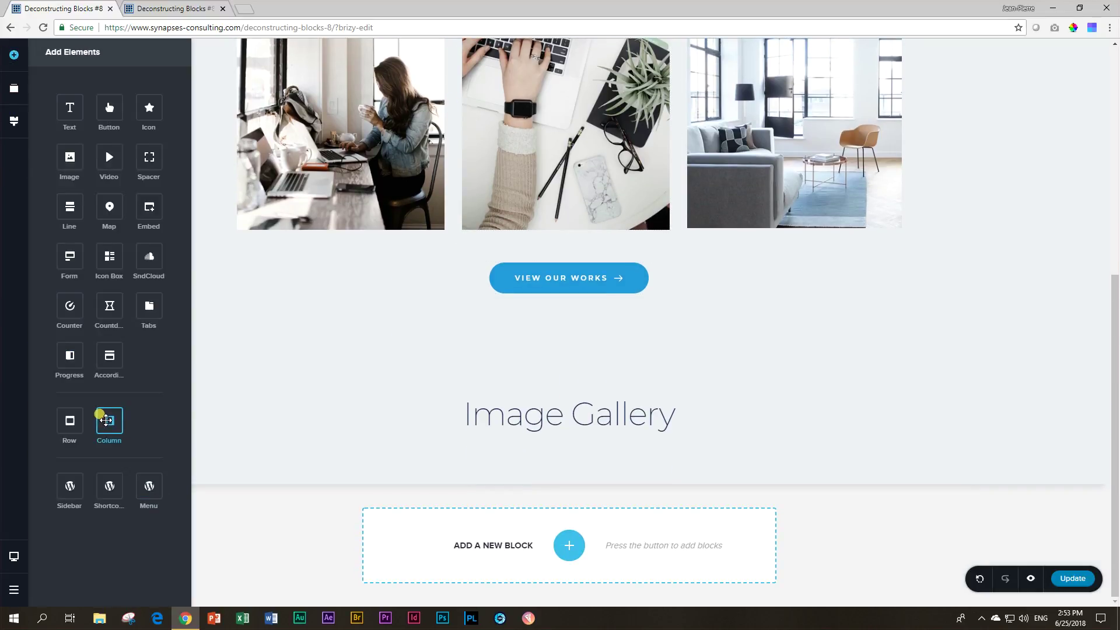
pyautogui.moveTo(106, 420); pyautogui.dragTo(318, 450)
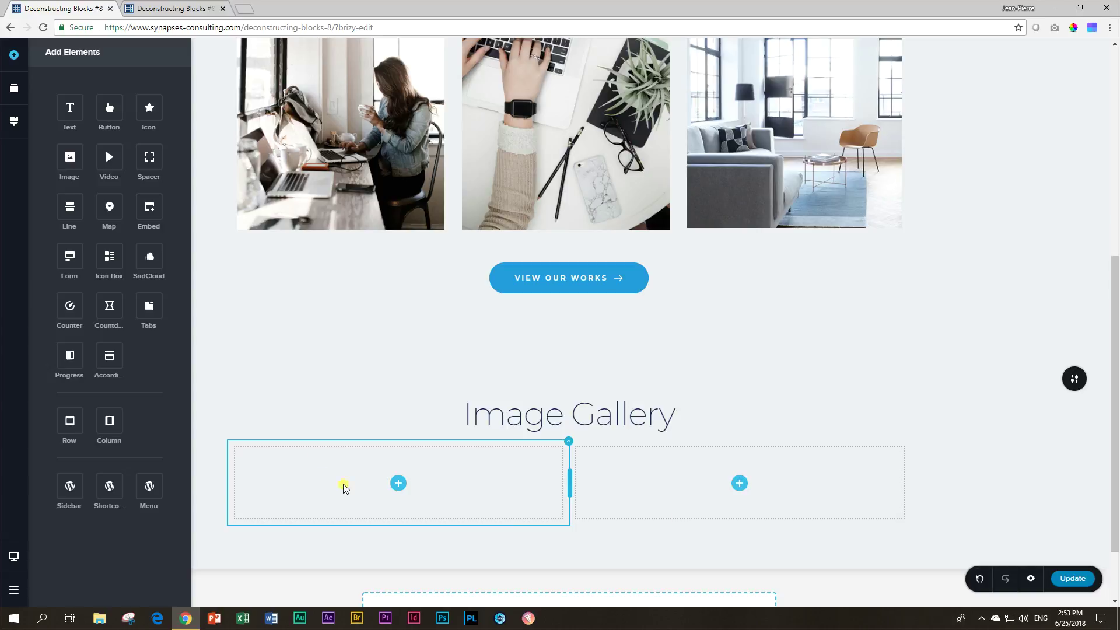
pyautogui.click(568, 441)
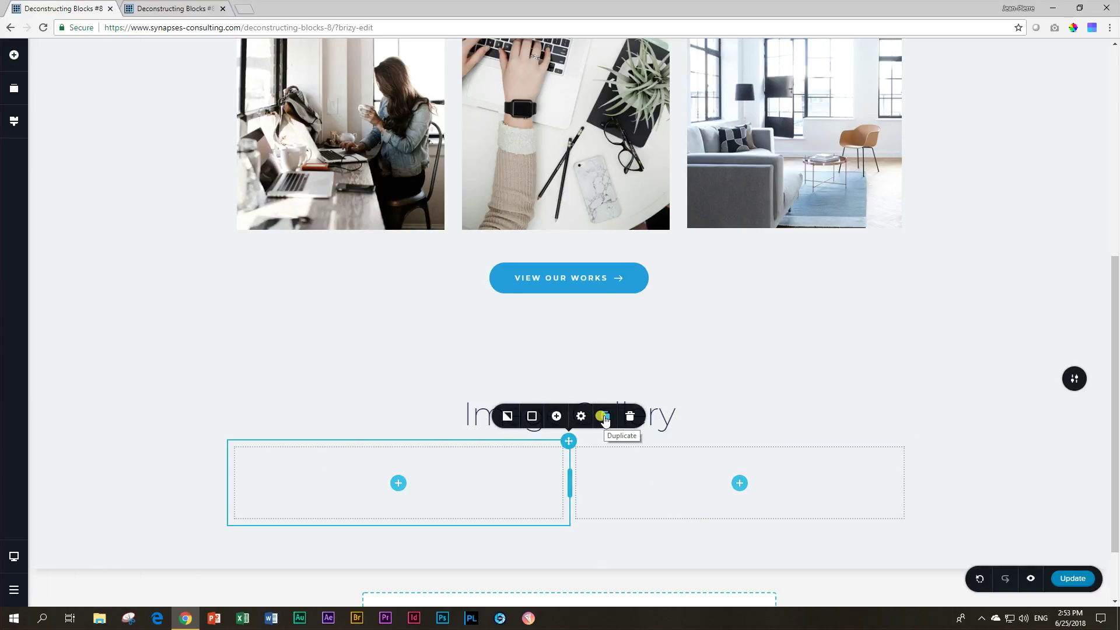
pyautogui.click(604, 418)
pyautogui.scroll(4, 598, 443)
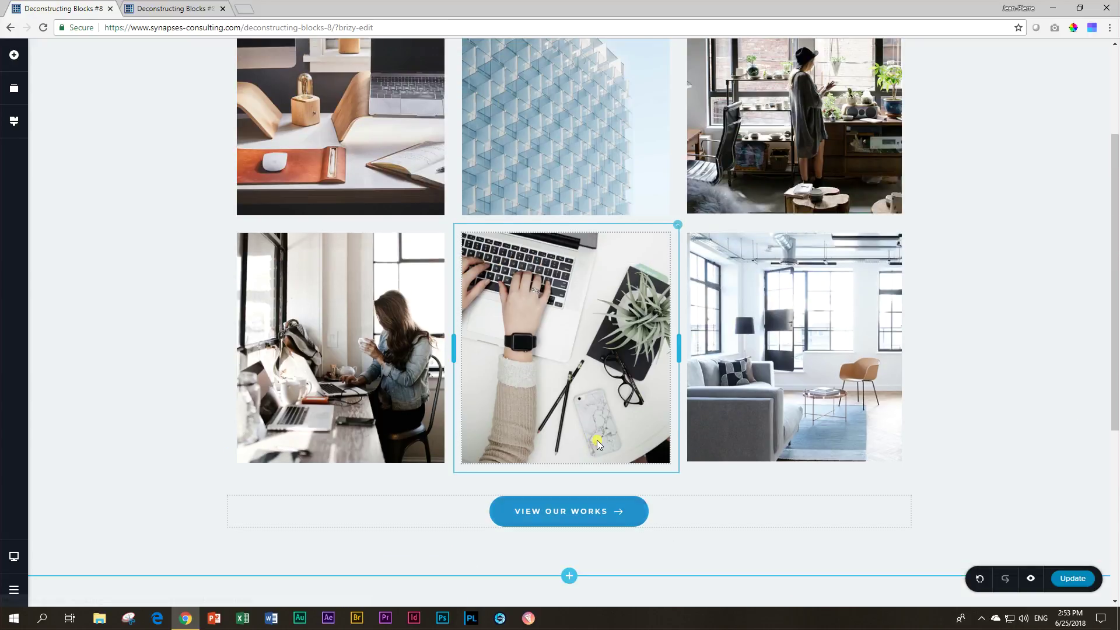
pyautogui.scroll(3, 597, 440)
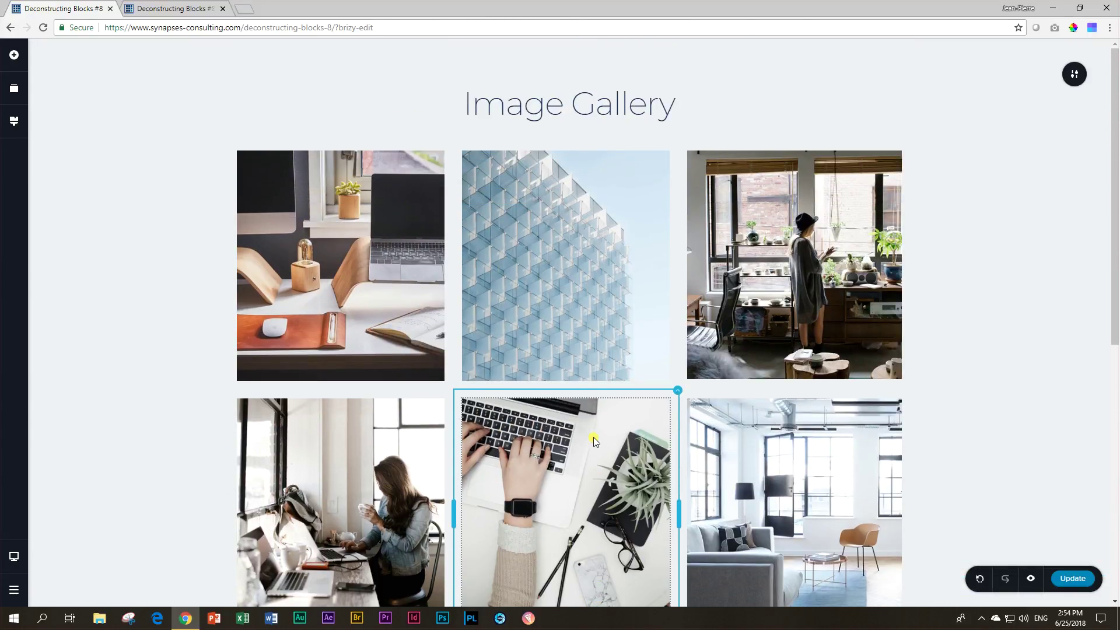
pyautogui.scroll(-6, 374, 306)
pyautogui.scroll(-1, 379, 322)
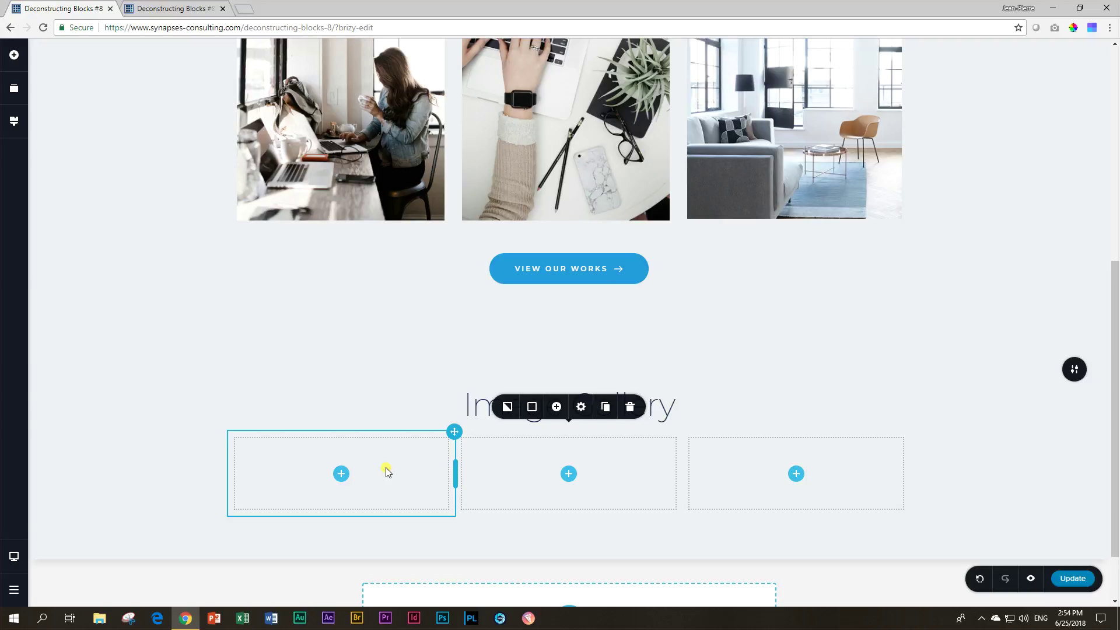
pyautogui.scroll(6, 363, 351)
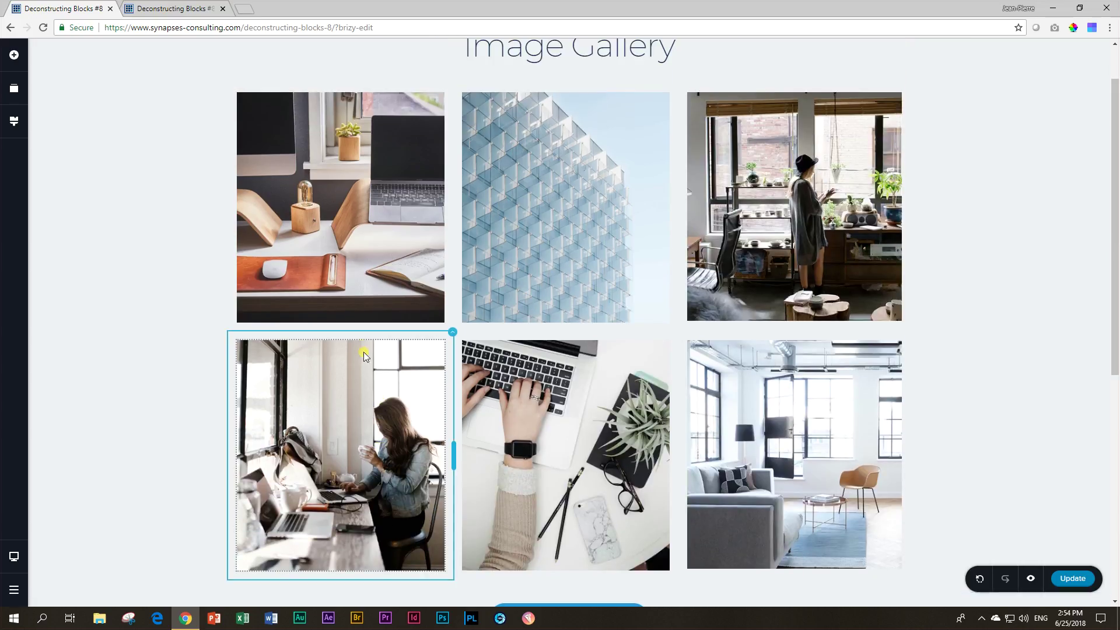
pyautogui.scroll(-4, 363, 352)
pyautogui.scroll(-3, 485, 471)
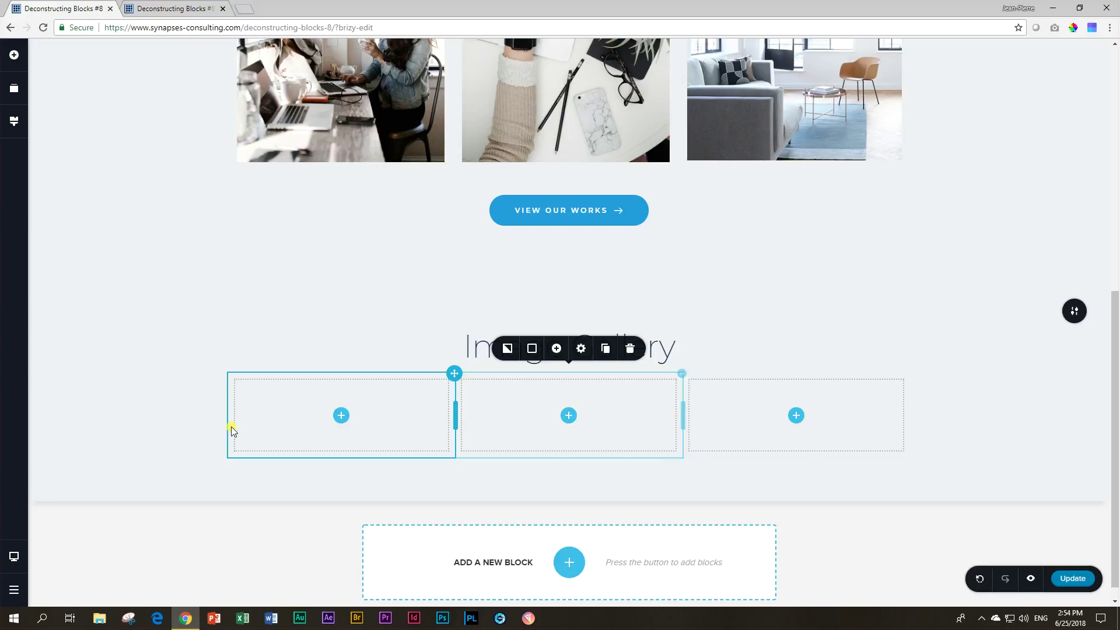
pyautogui.scroll(7, 337, 267)
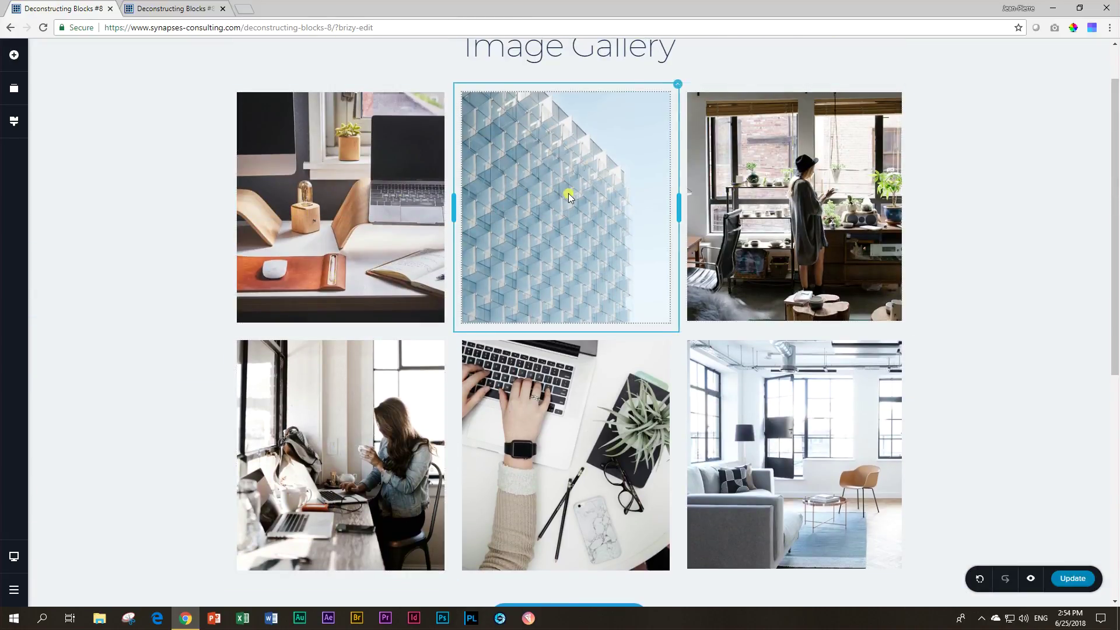
pyautogui.scroll(-6, 568, 197)
# Place an Image element in the first column and choose the soccer ball photo from the Media Library.
pyautogui.click(340, 474)
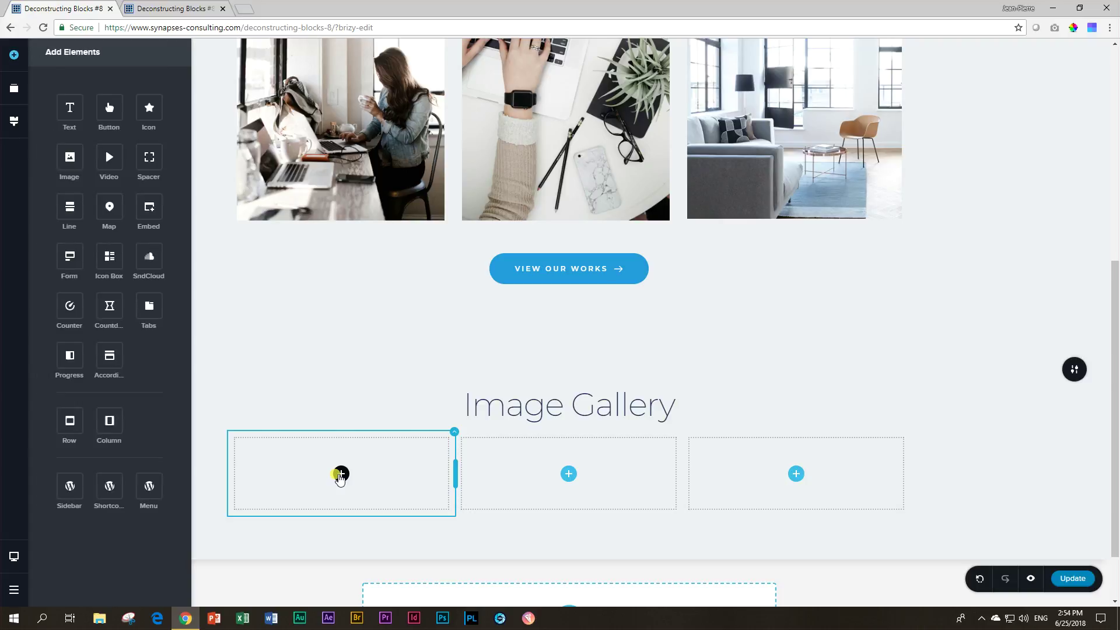
pyautogui.moveTo(70, 156); pyautogui.dragTo(340, 488)
pyautogui.scroll(-3, 340, 488)
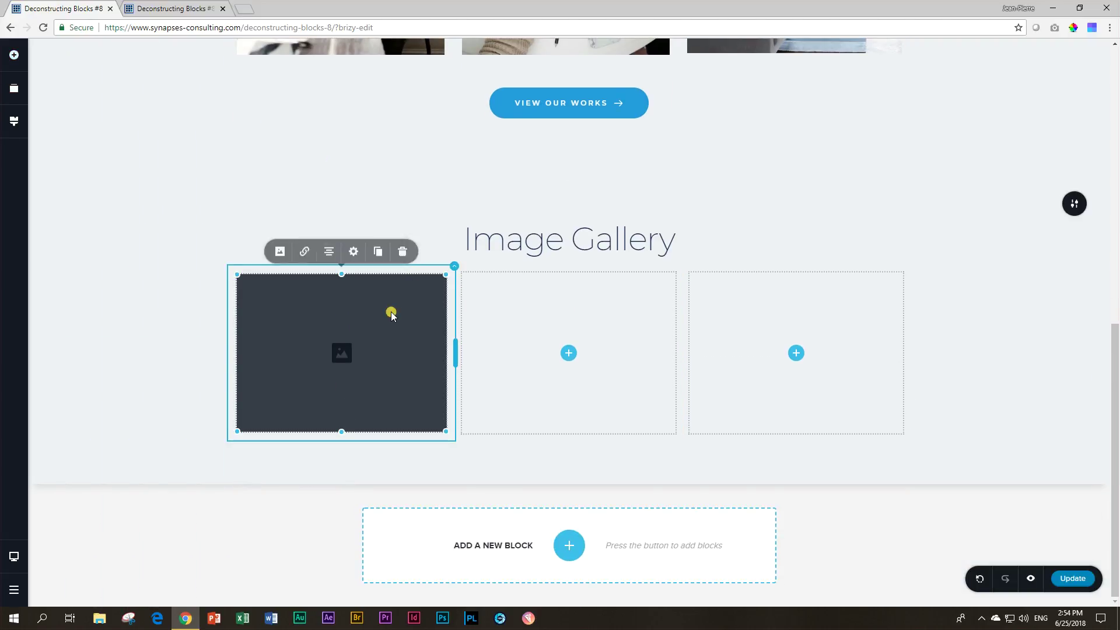
pyautogui.click(280, 252)
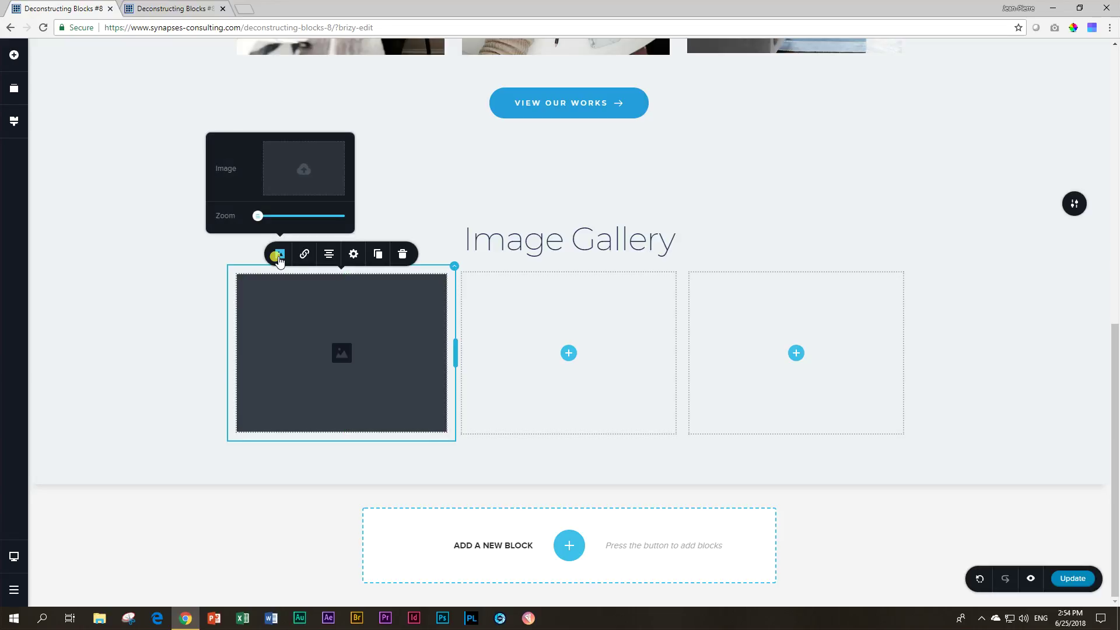
pyautogui.click(305, 181)
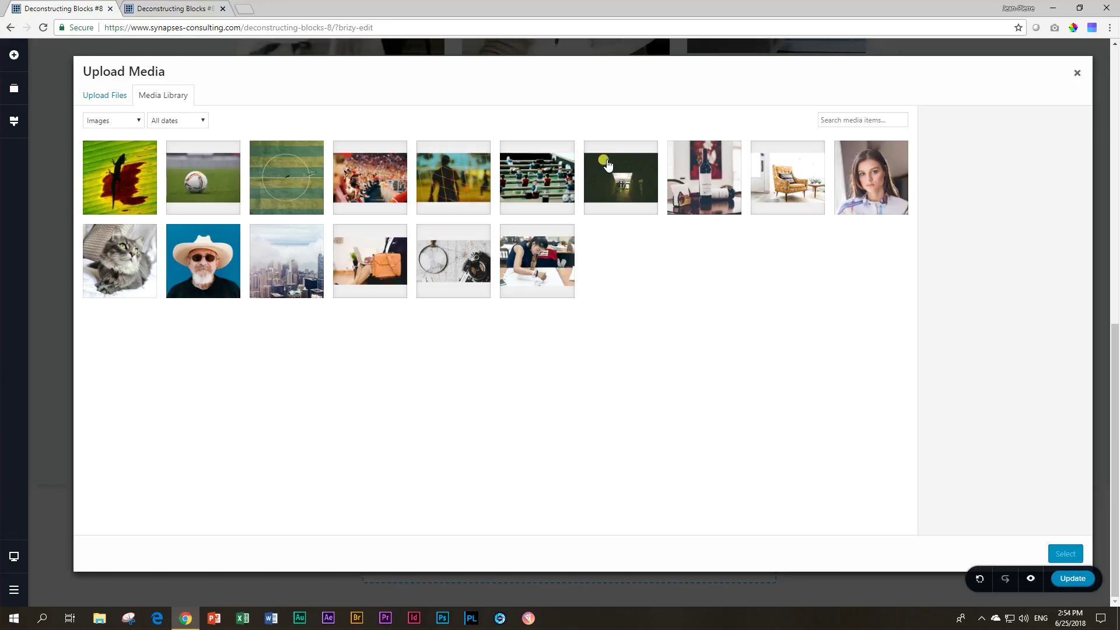
pyautogui.click(217, 170)
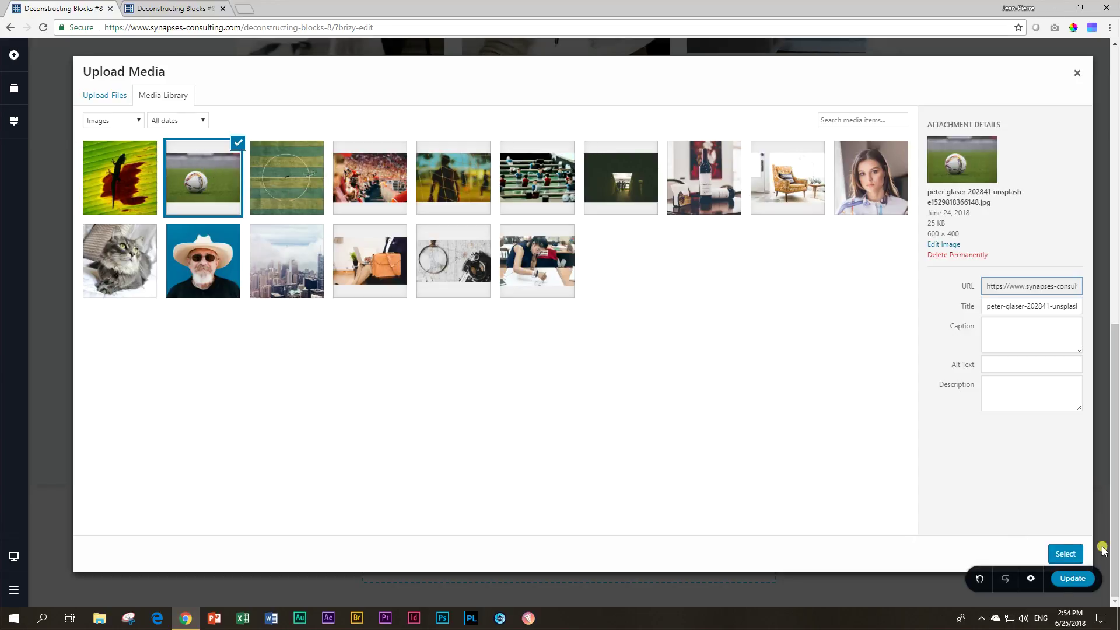
pyautogui.click(1075, 552)
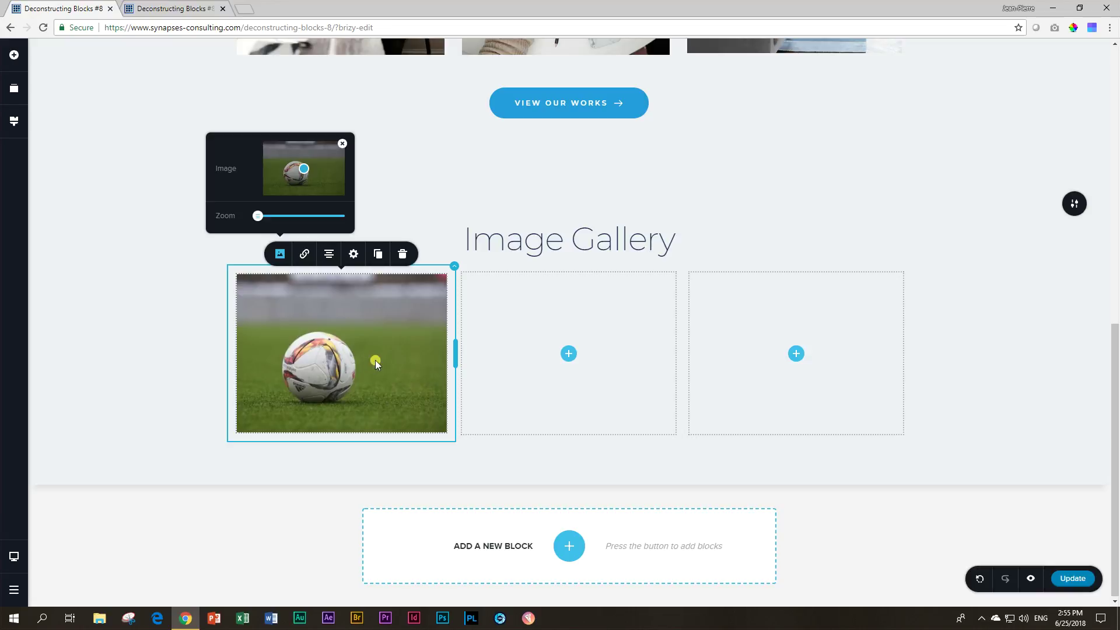
pyautogui.scroll(4, 456, 375)
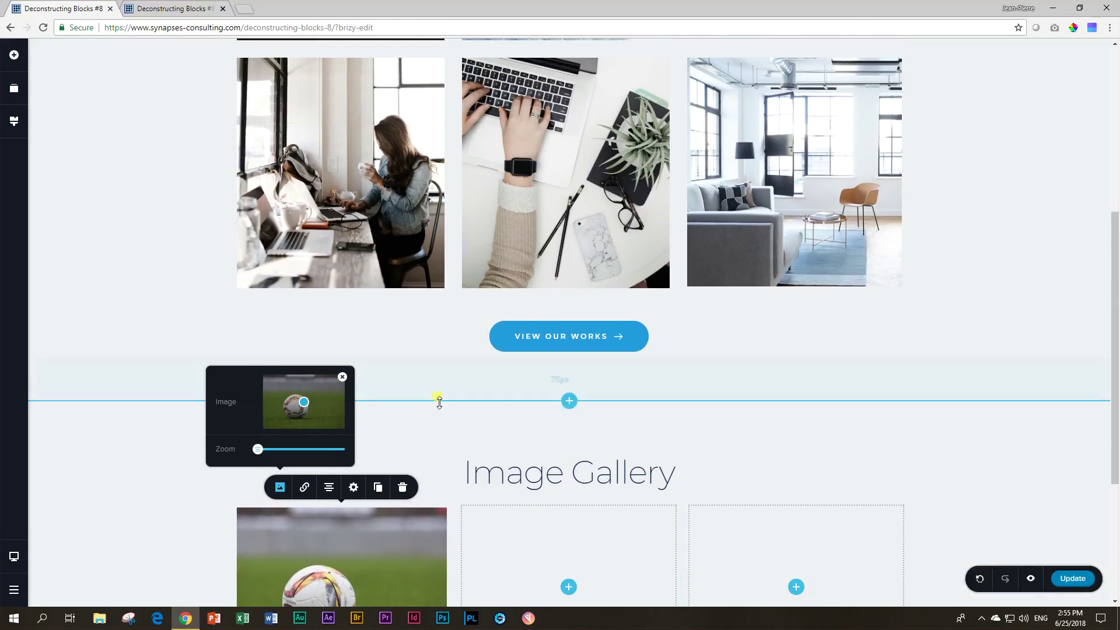
pyautogui.scroll(-4, 438, 400)
pyautogui.scroll(6, 413, 400)
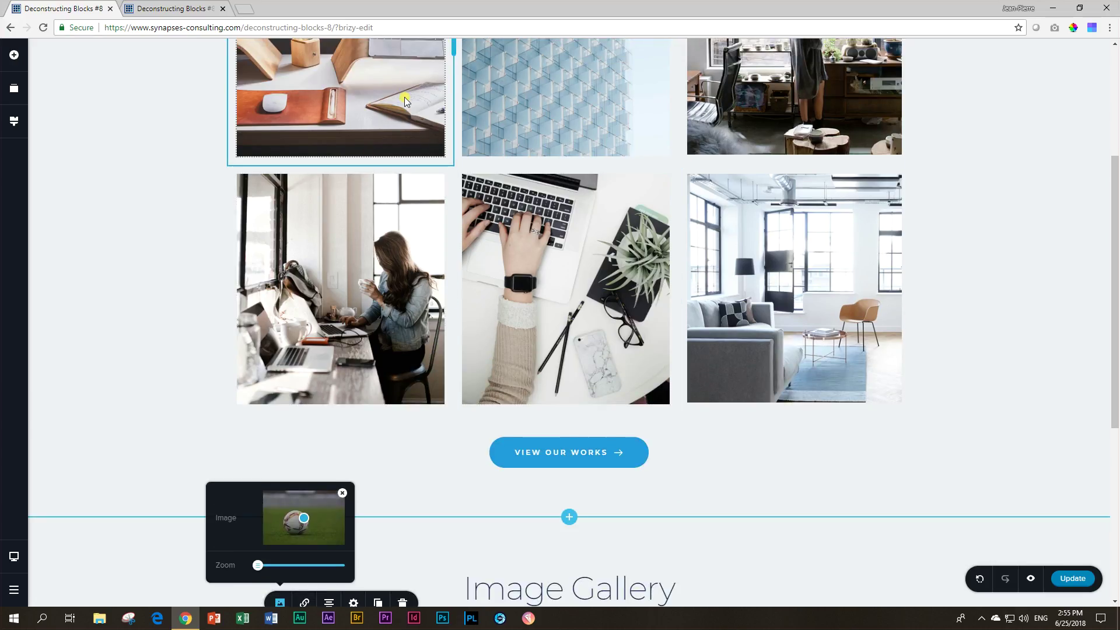
pyautogui.scroll(-9, 404, 96)
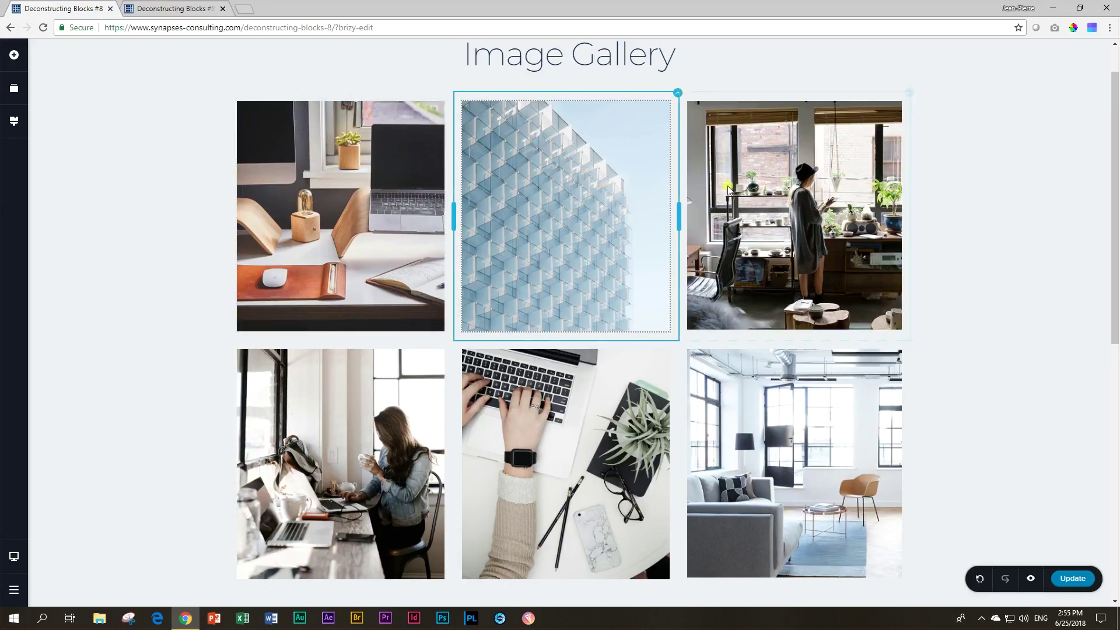
pyautogui.click(362, 170)
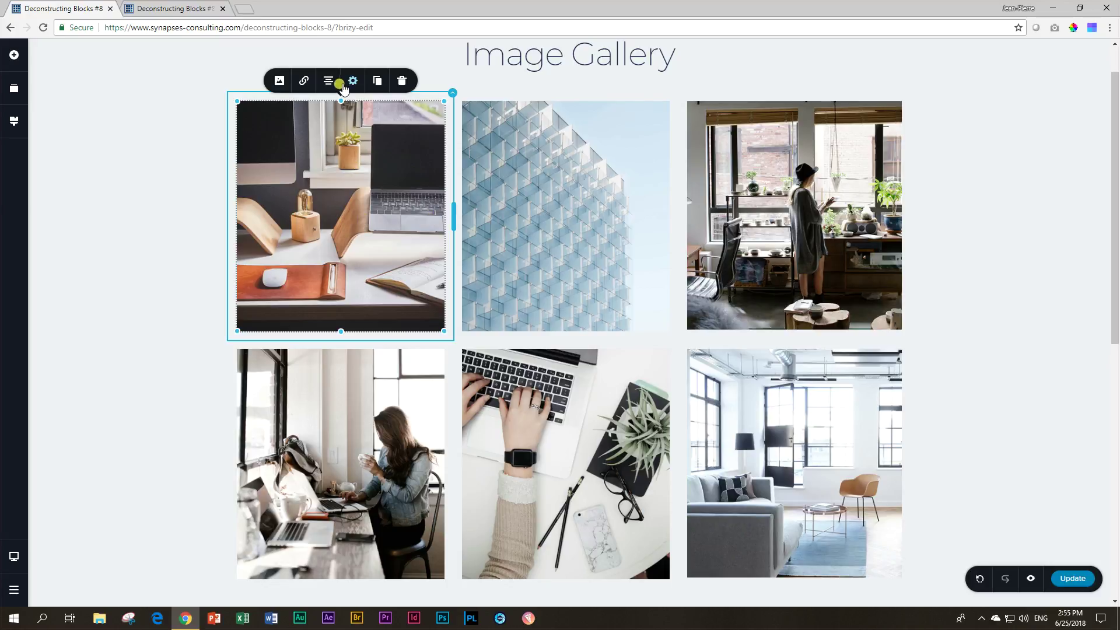
pyautogui.click(353, 80)
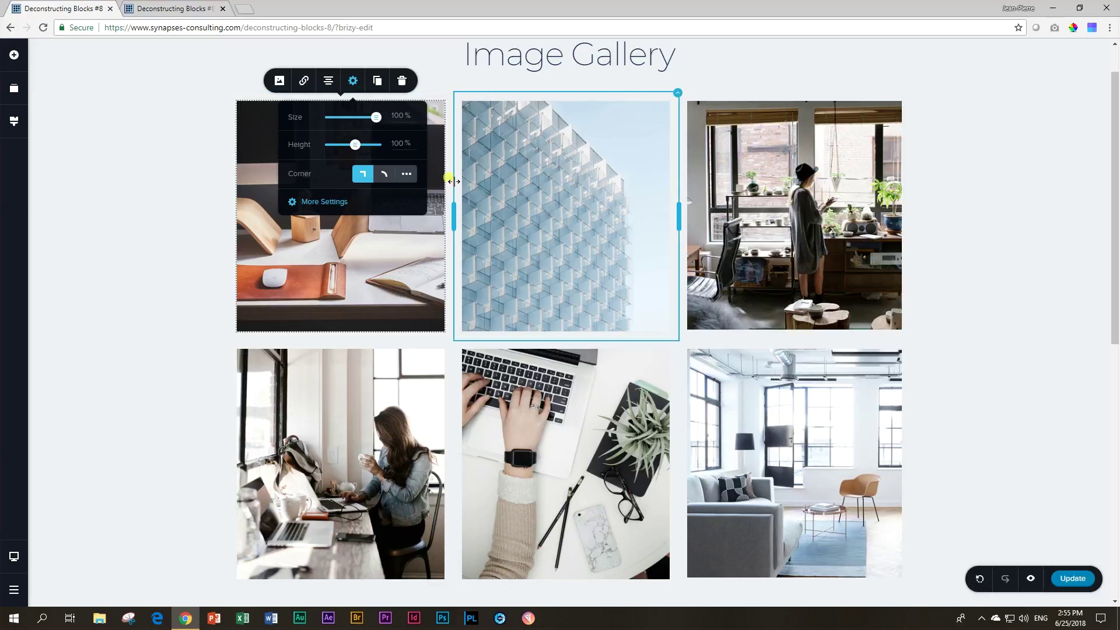
pyautogui.click(820, 213)
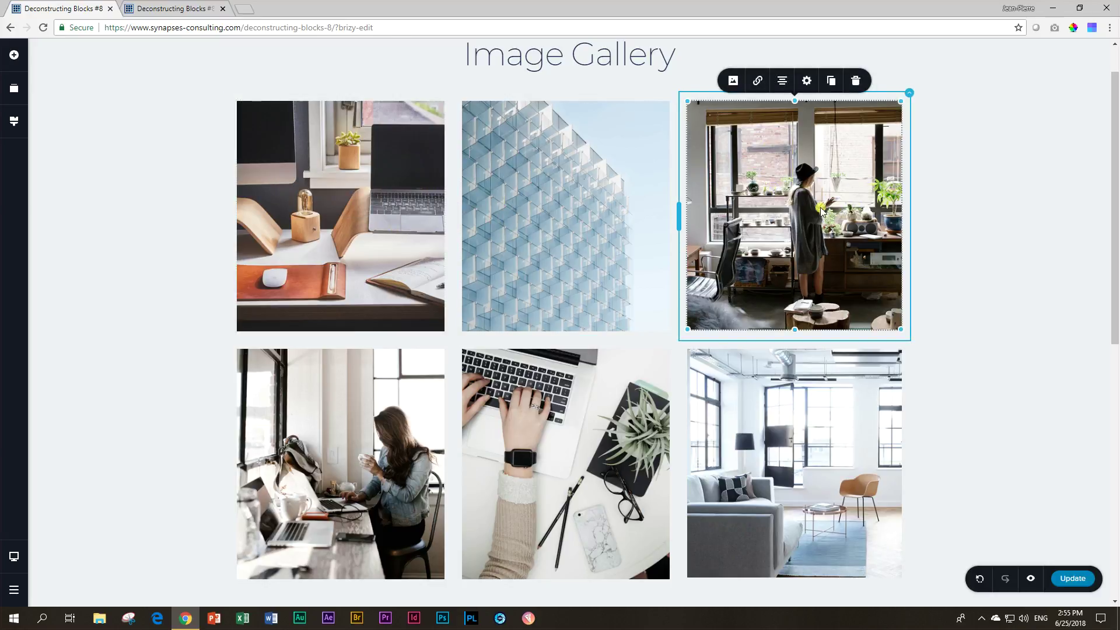
pyautogui.click(808, 81)
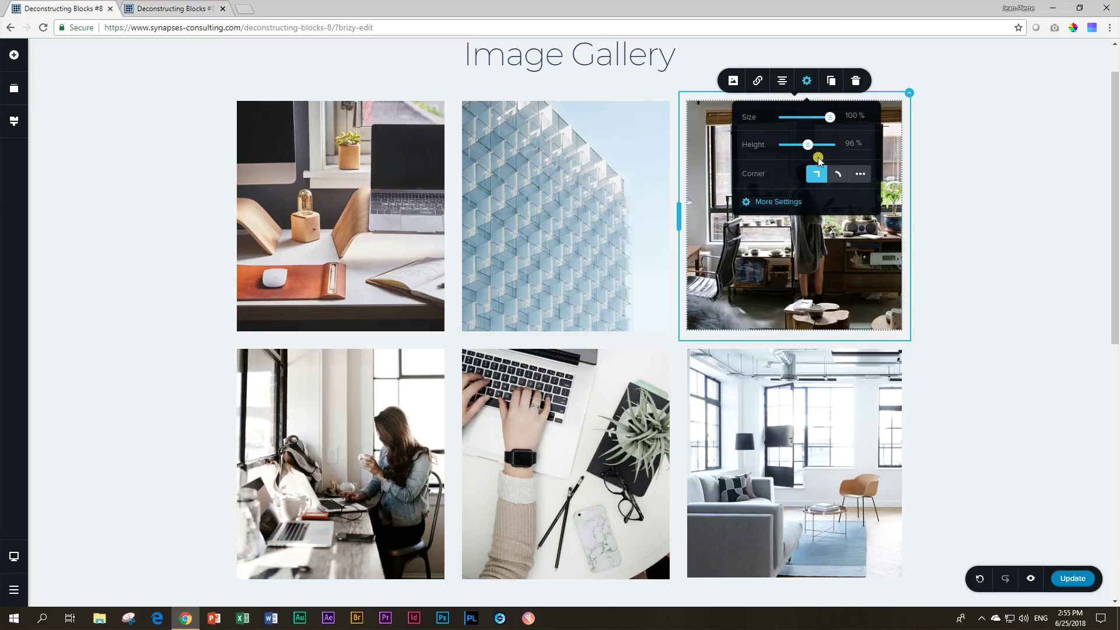
pyautogui.click(788, 471)
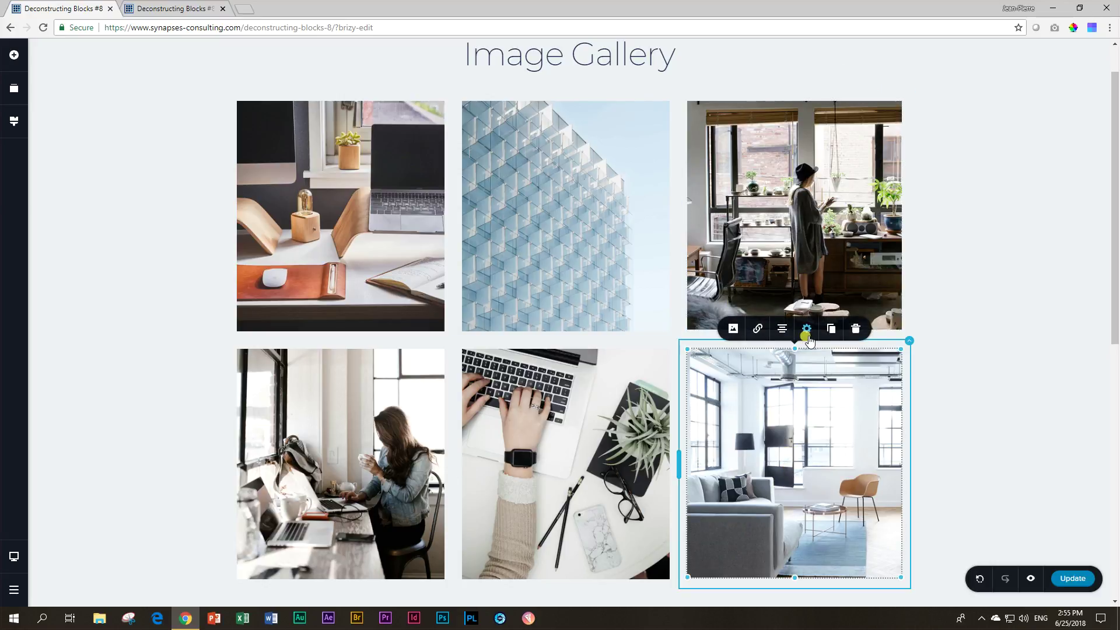
pyautogui.click(806, 330)
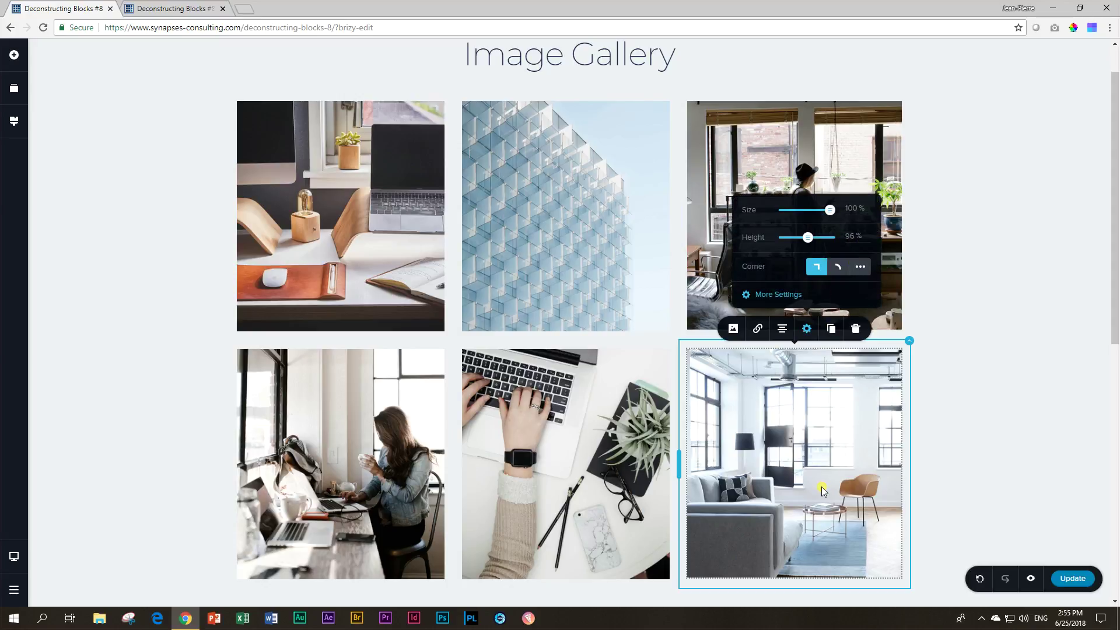
pyautogui.click(960, 358)
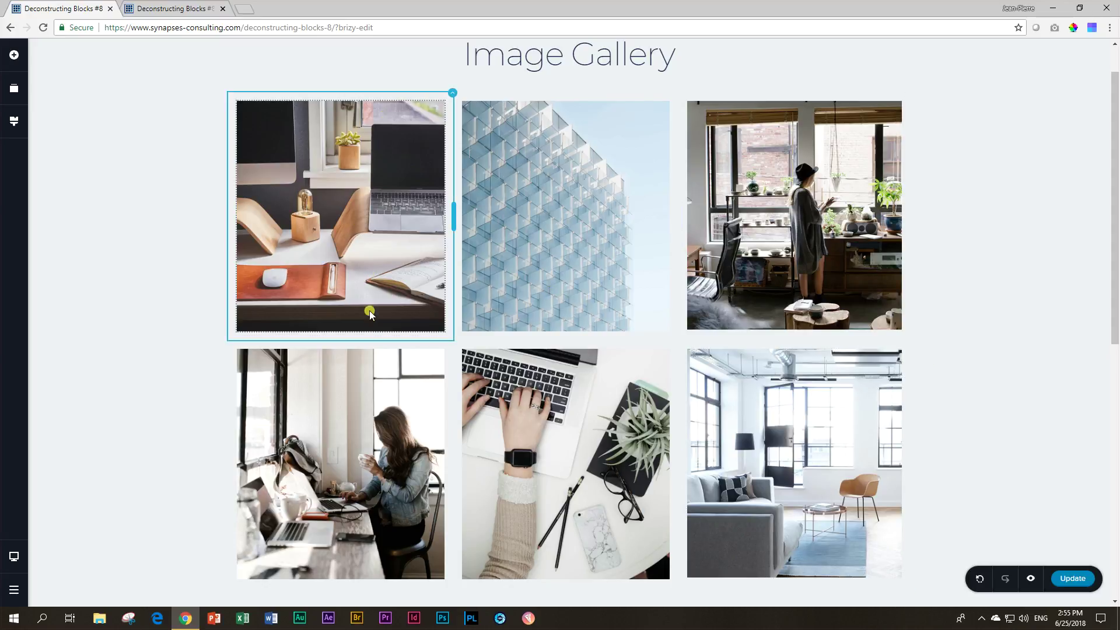
pyautogui.scroll(-9, 401, 315)
# Drag the soccer-ball photo taller, comparing it with the original gallery's first photo.
pyautogui.click(398, 324)
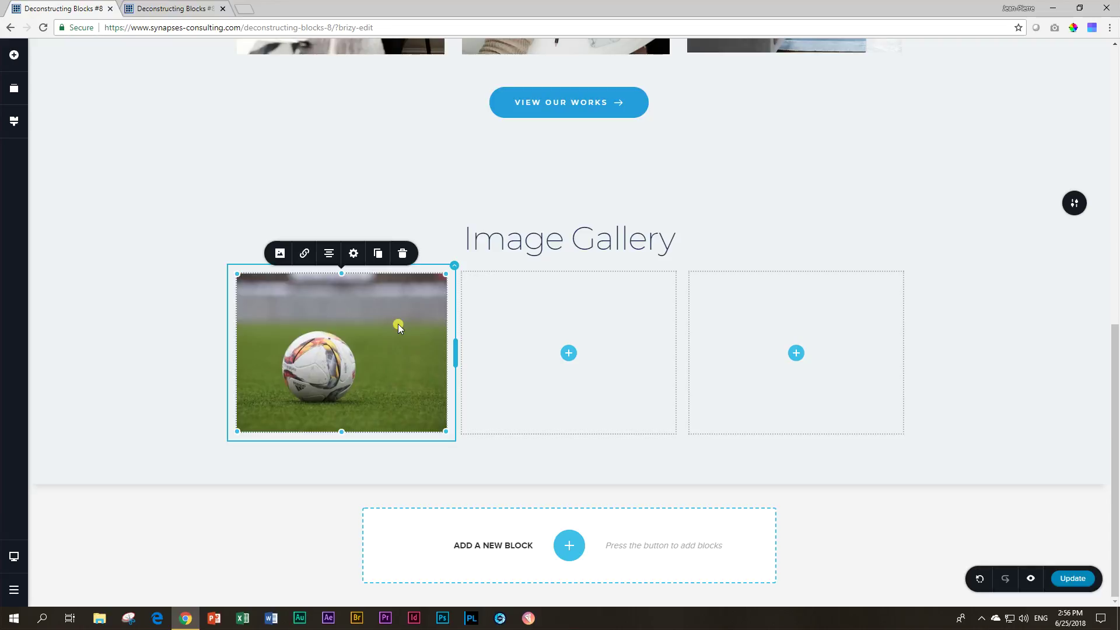
pyautogui.moveTo(341, 432); pyautogui.dragTo(333, 484)
pyautogui.scroll(10, 333, 484)
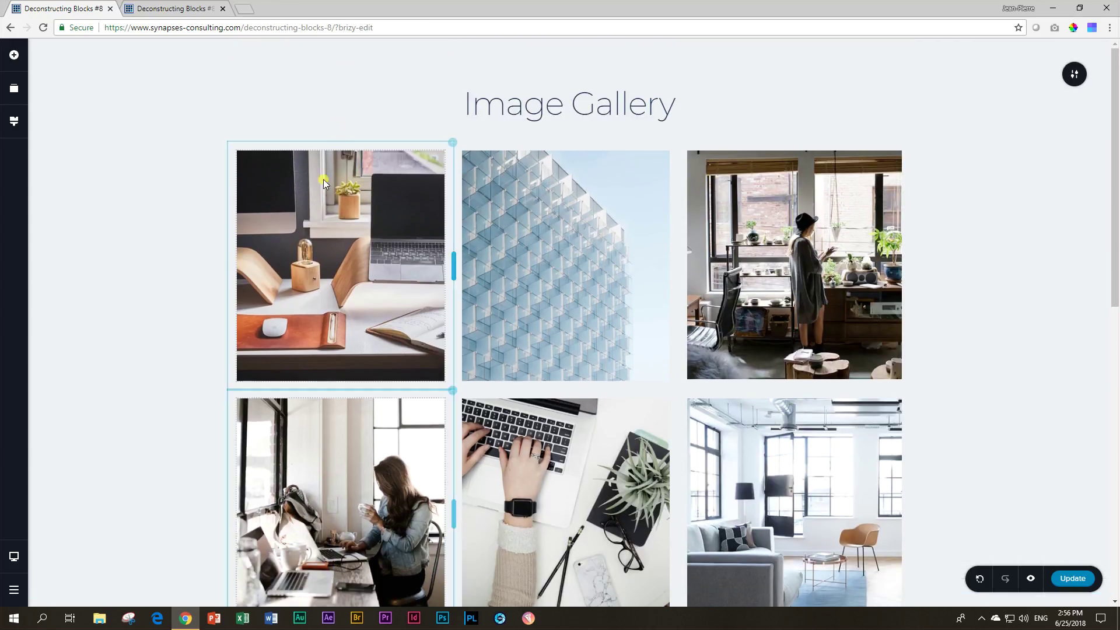
pyautogui.click(346, 257)
pyautogui.scroll(-2, 370, 264)
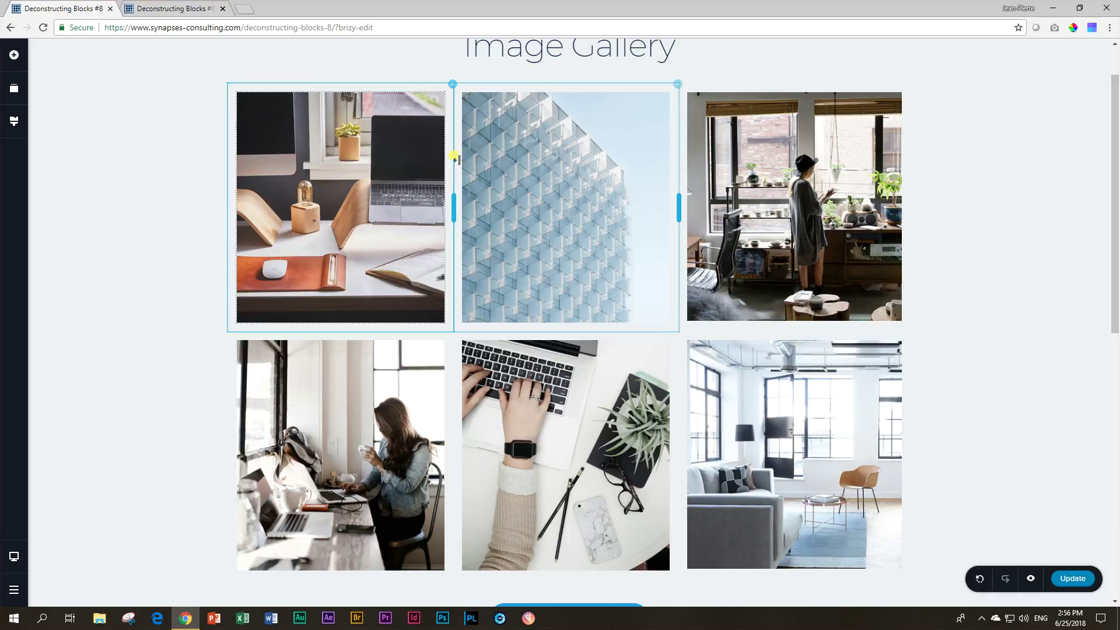
pyautogui.scroll(-3, 529, 433)
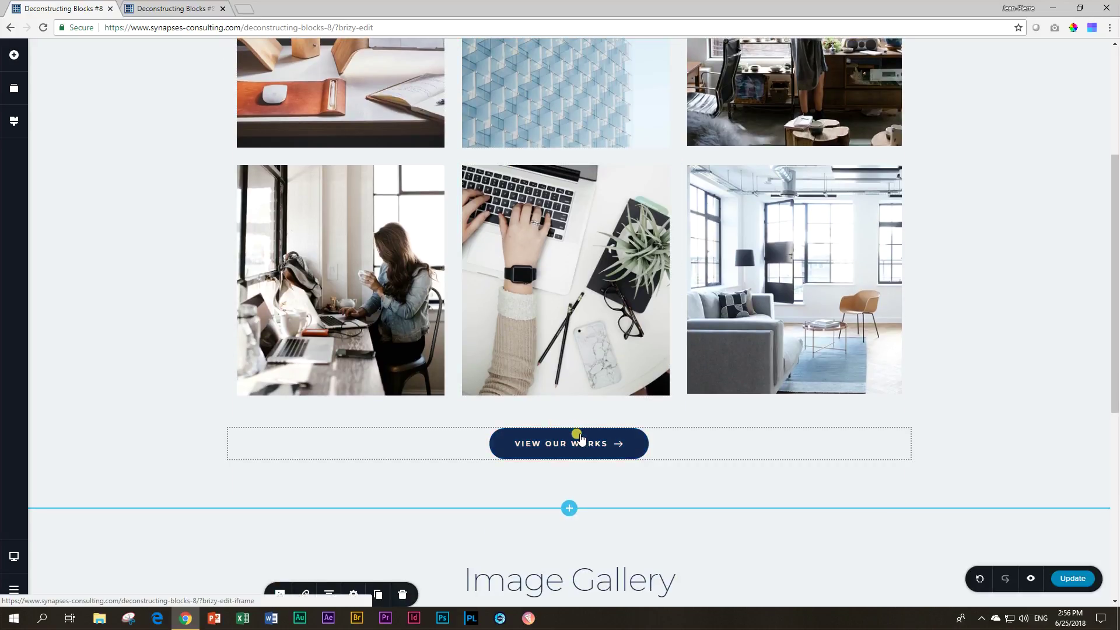
pyautogui.scroll(4, 571, 174)
pyautogui.scroll(-2, 626, 302)
pyautogui.scroll(-1, 625, 302)
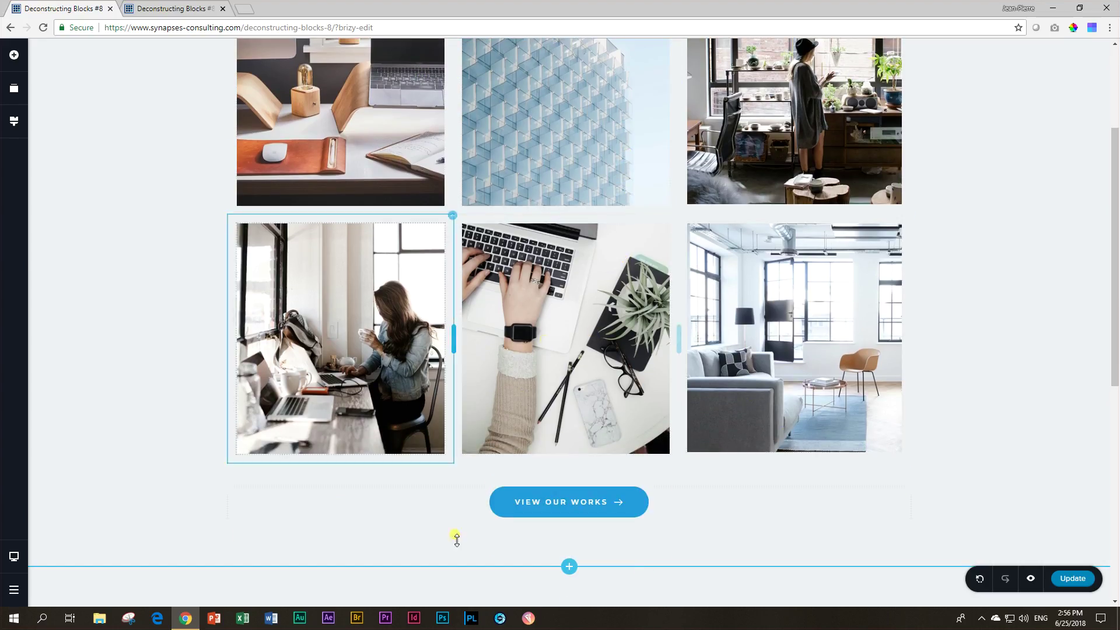
pyautogui.scroll(-4, 546, 438)
pyautogui.scroll(-3, 391, 365)
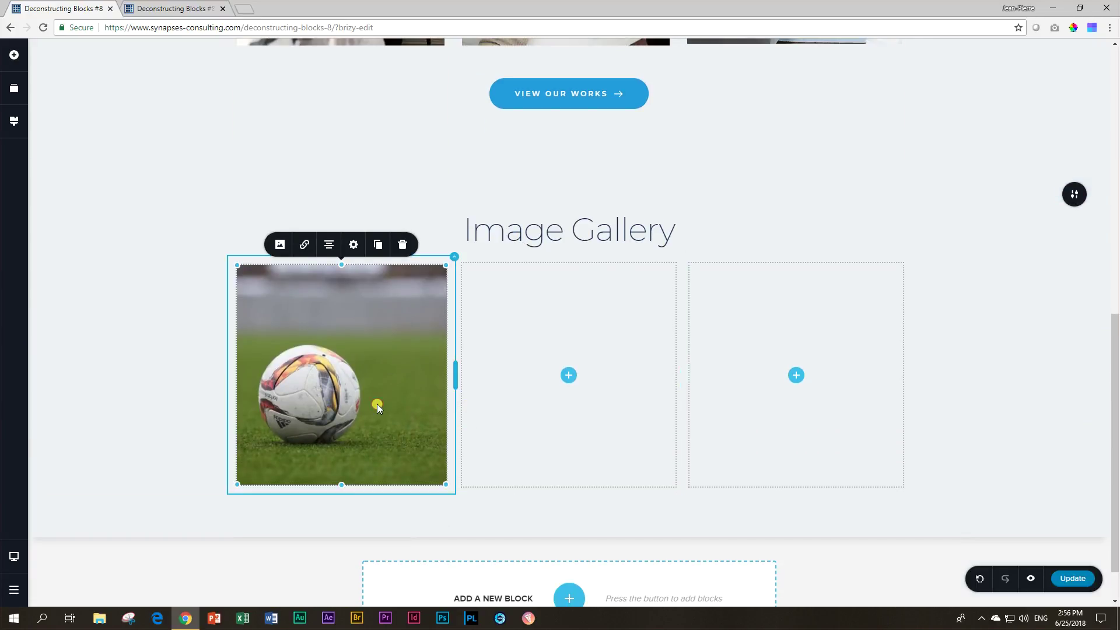
# Lower the soccer photo's focal point and zoom in on the ball.
pyautogui.click(280, 245)
pyautogui.moveTo(299, 168); pyautogui.dragTo(304, 175)
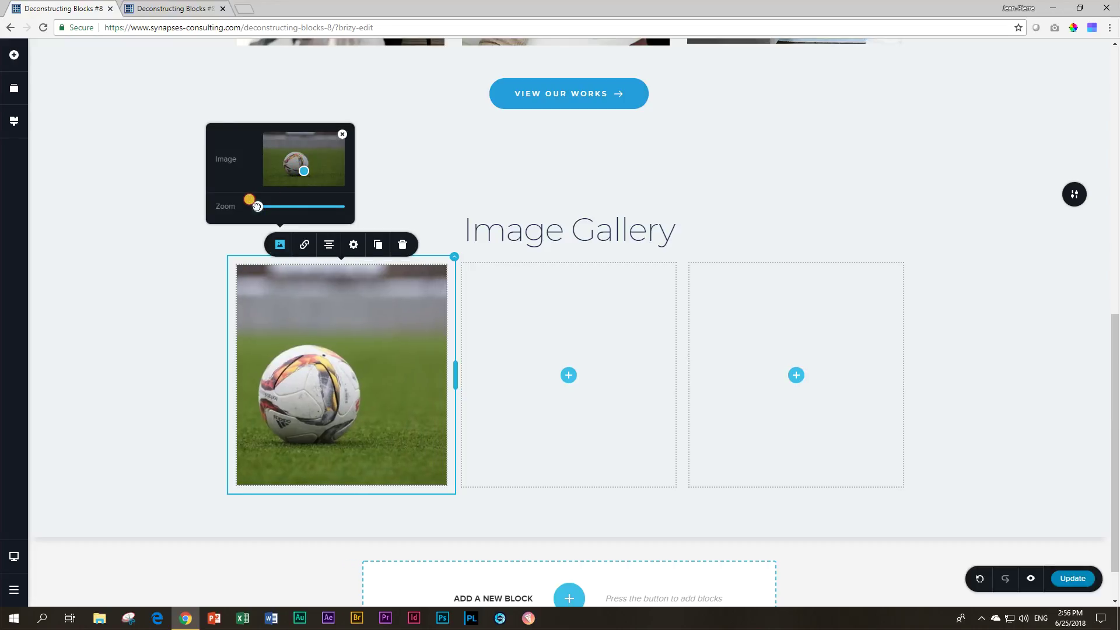
pyautogui.moveTo(258, 206); pyautogui.dragTo(305, 164)
pyautogui.click(337, 356)
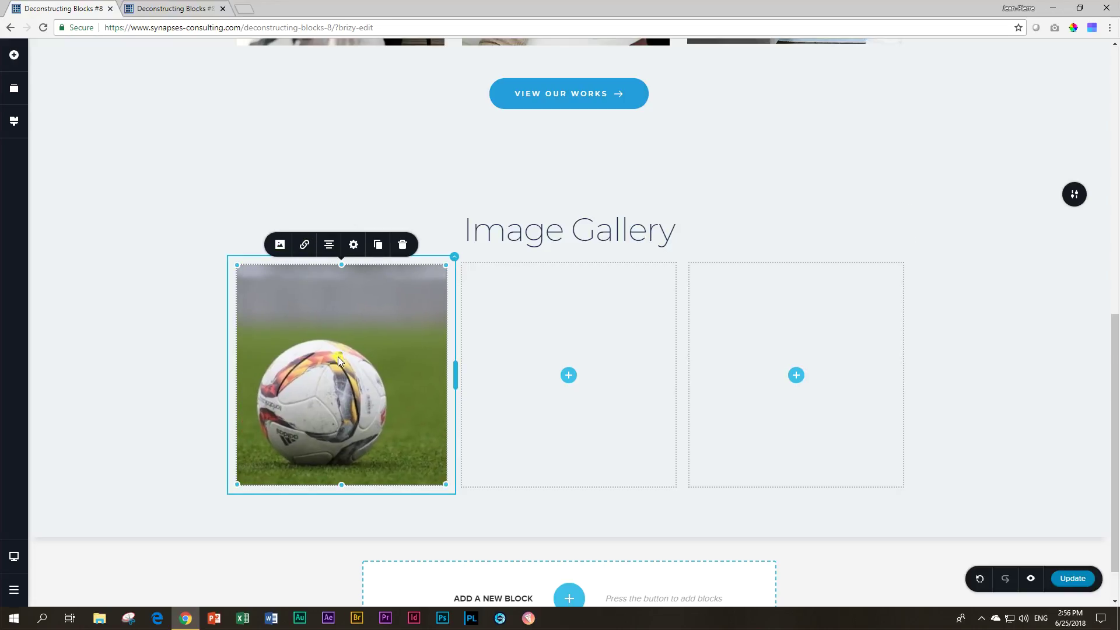
pyautogui.click(280, 245)
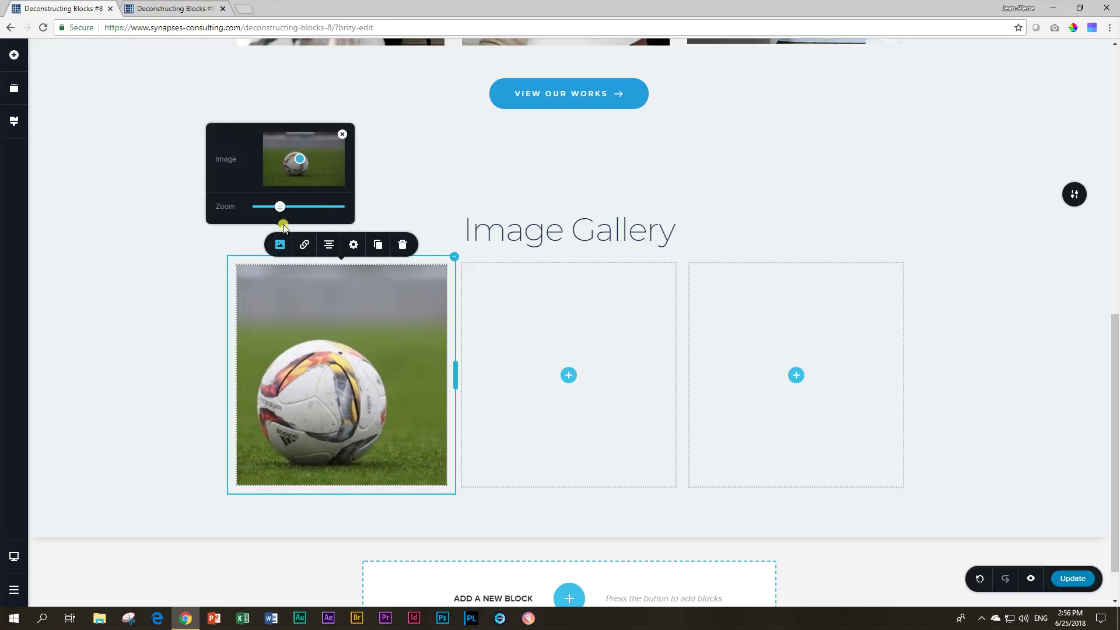
# Set the soccer photo to 100% size and 161% height.
pyautogui.click(353, 245)
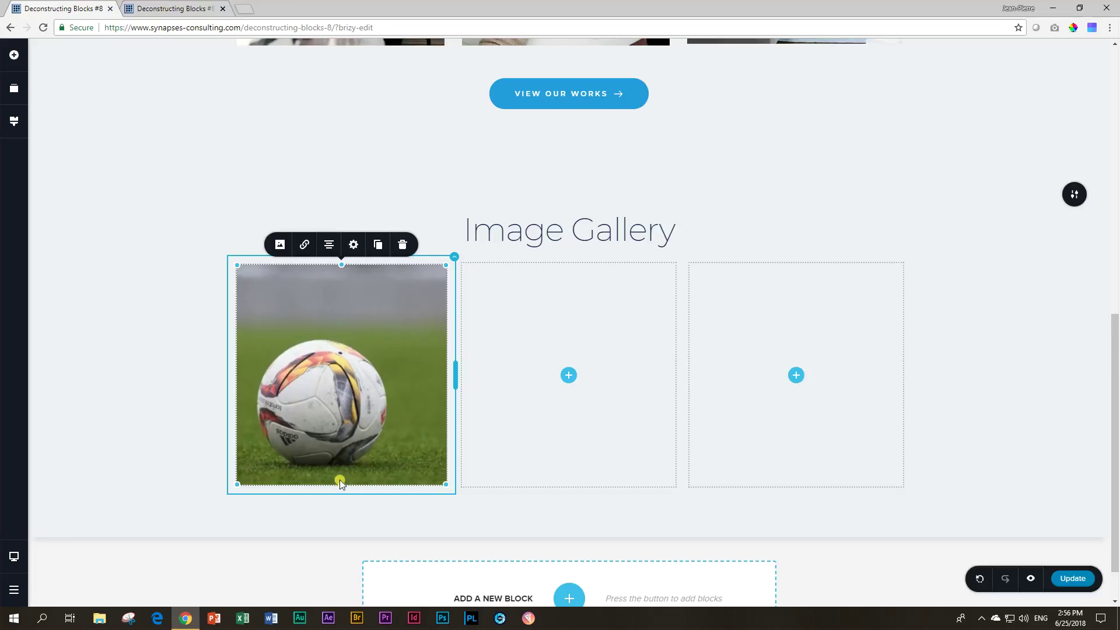
pyautogui.moveTo(339, 485)
pyautogui.mouseDown()
pyautogui.moveTo(338, 571)
pyautogui.moveTo(338, 464)
pyautogui.mouseUp()
pyautogui.click(353, 245)
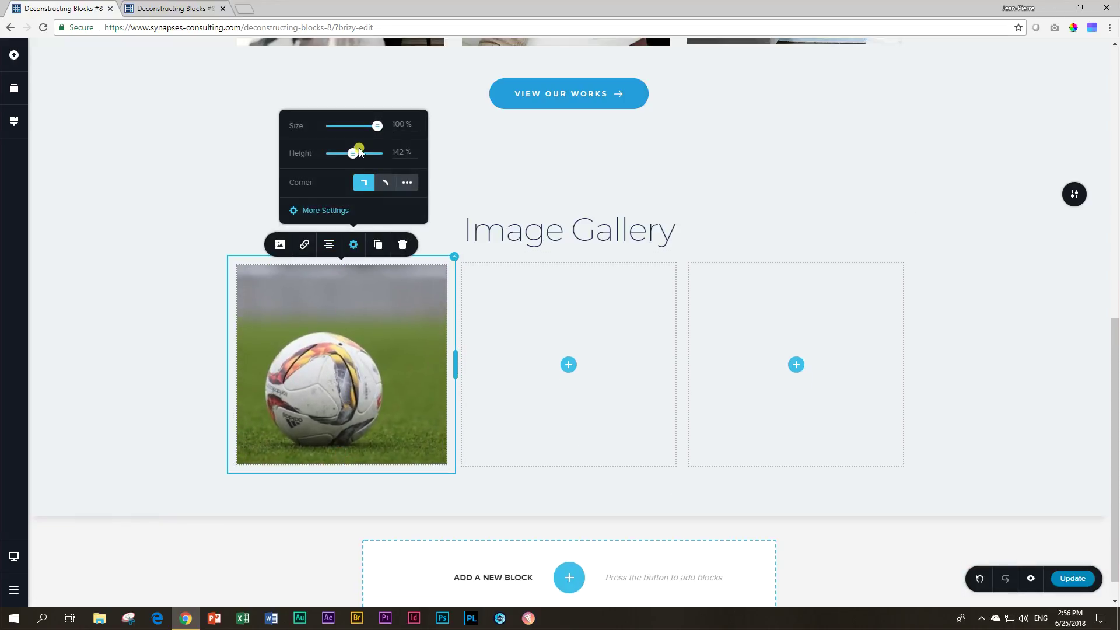
pyautogui.moveTo(352, 153); pyautogui.dragTo(308, 161)
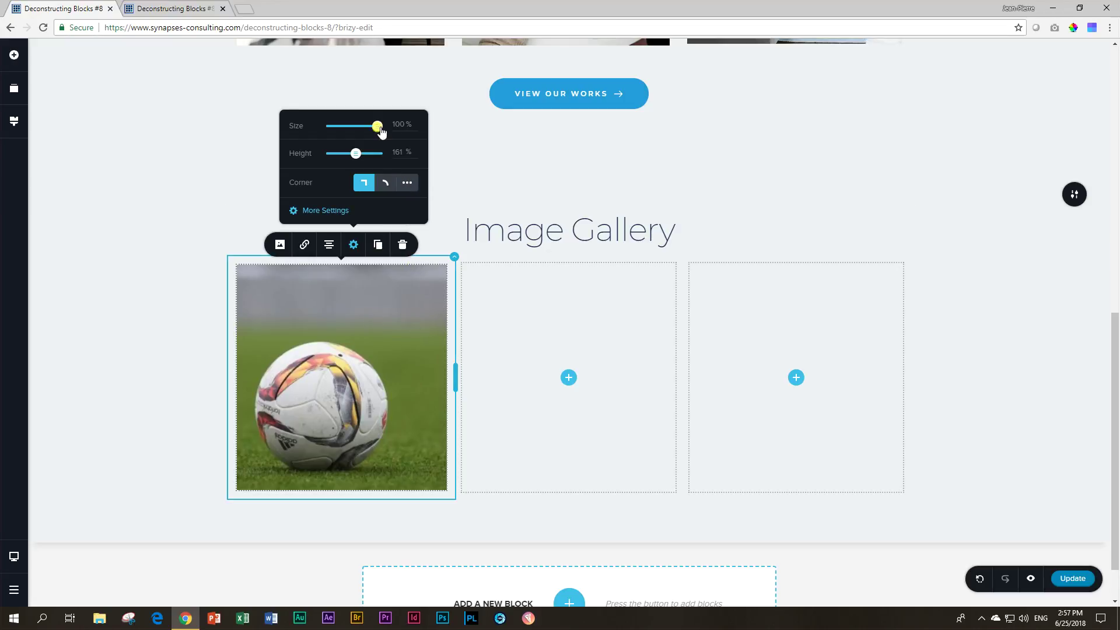
pyautogui.moveTo(376, 127)
pyautogui.mouseDown()
pyautogui.moveTo(342, 143)
pyautogui.moveTo(342, 208)
pyautogui.moveTo(382, 210)
pyautogui.moveTo(362, 119)
pyautogui.mouseUp()
pyautogui.click(339, 414)
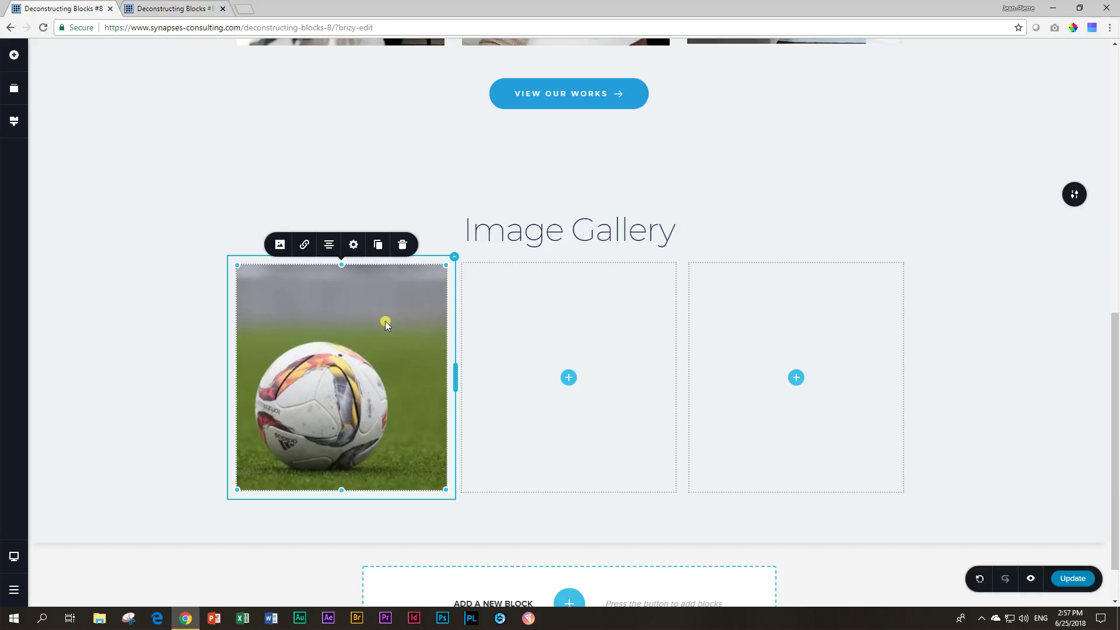
# Duplicate the soccer photo column twice and delete the two leftover empty columns.
pyautogui.click(454, 259)
pyautogui.click(490, 233)
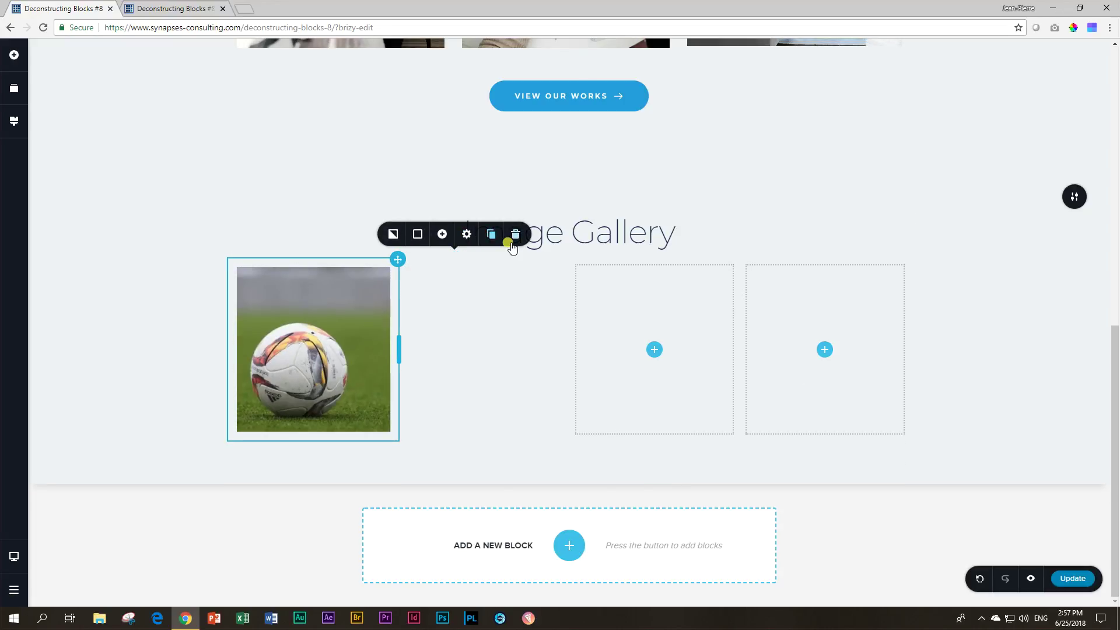
pyautogui.click(489, 233)
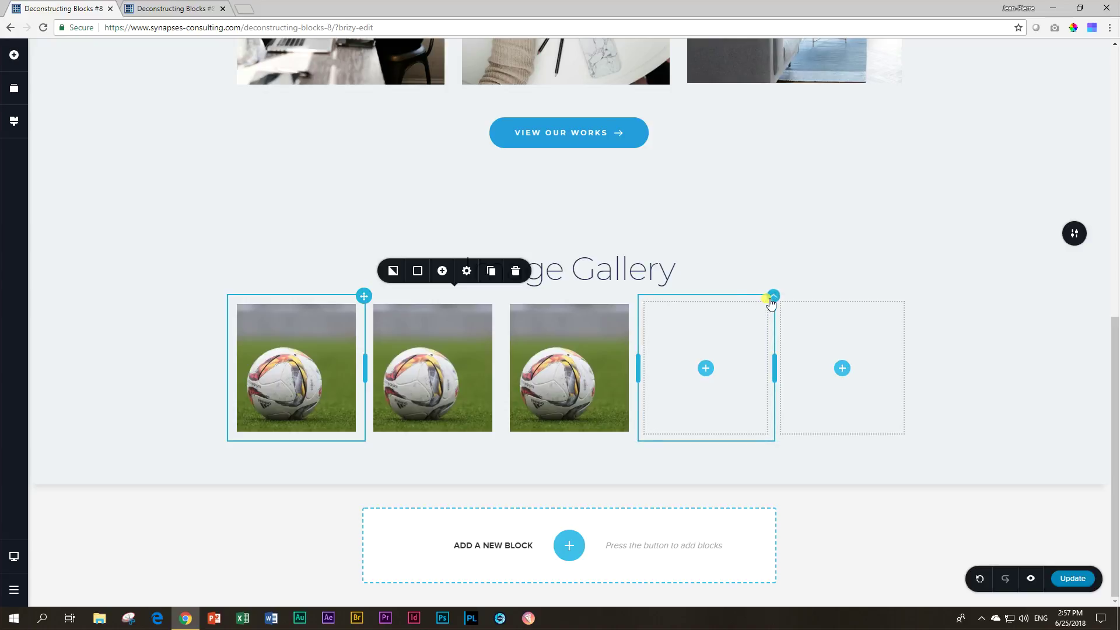
pyautogui.click(771, 301)
pyautogui.click(836, 271)
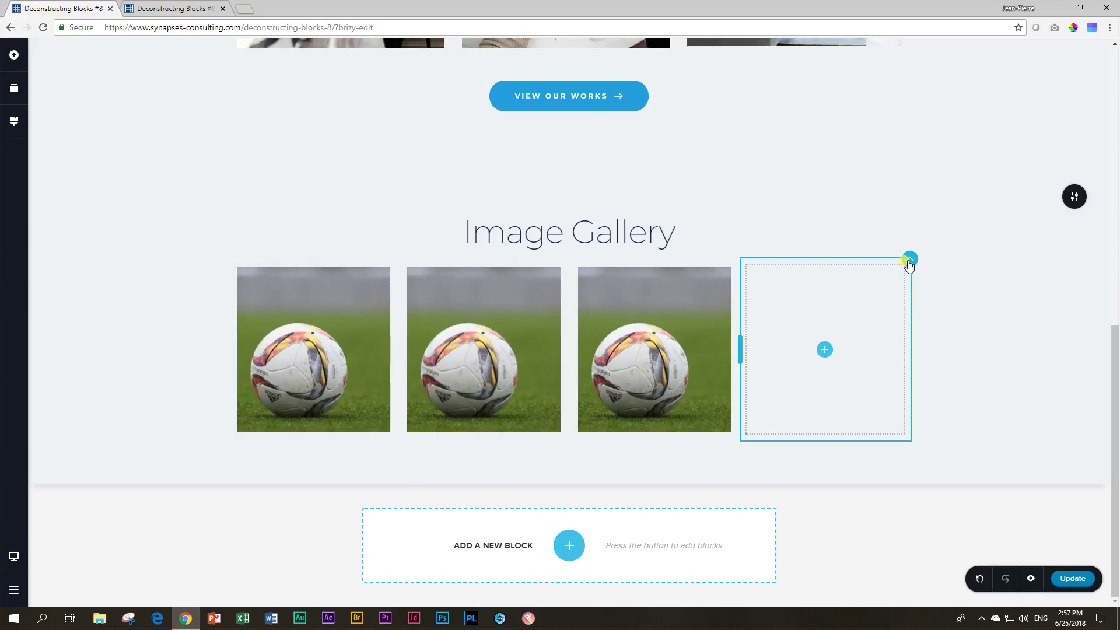
pyautogui.click(908, 258)
pyautogui.click(975, 232)
# Replace the middle photo with the overhead striped soccer pitch image.
pyautogui.click(614, 369)
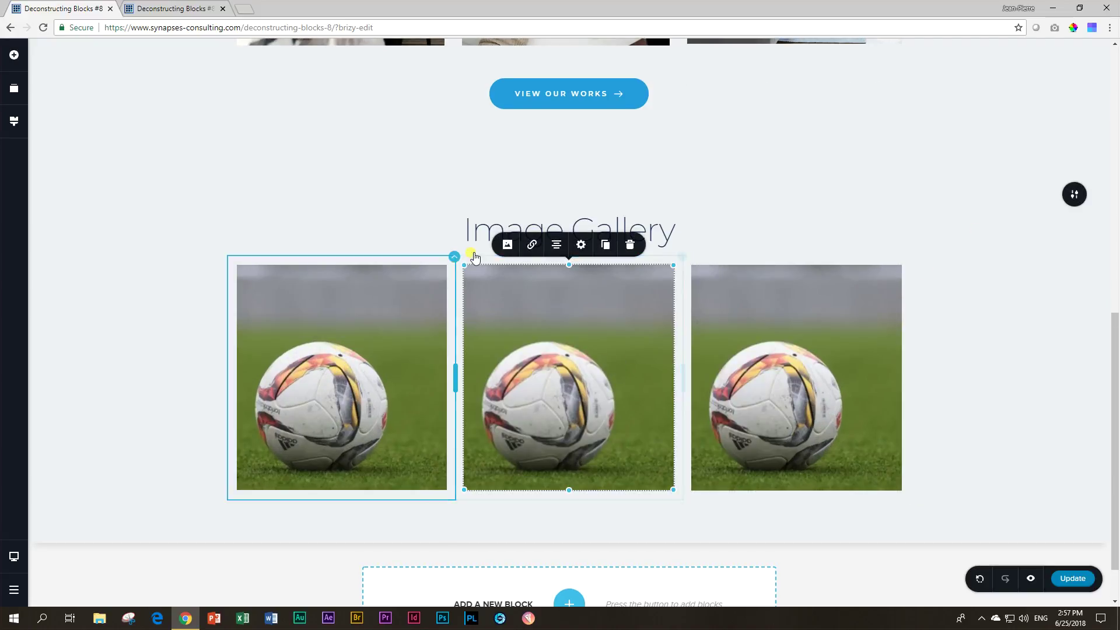
pyautogui.click(507, 245)
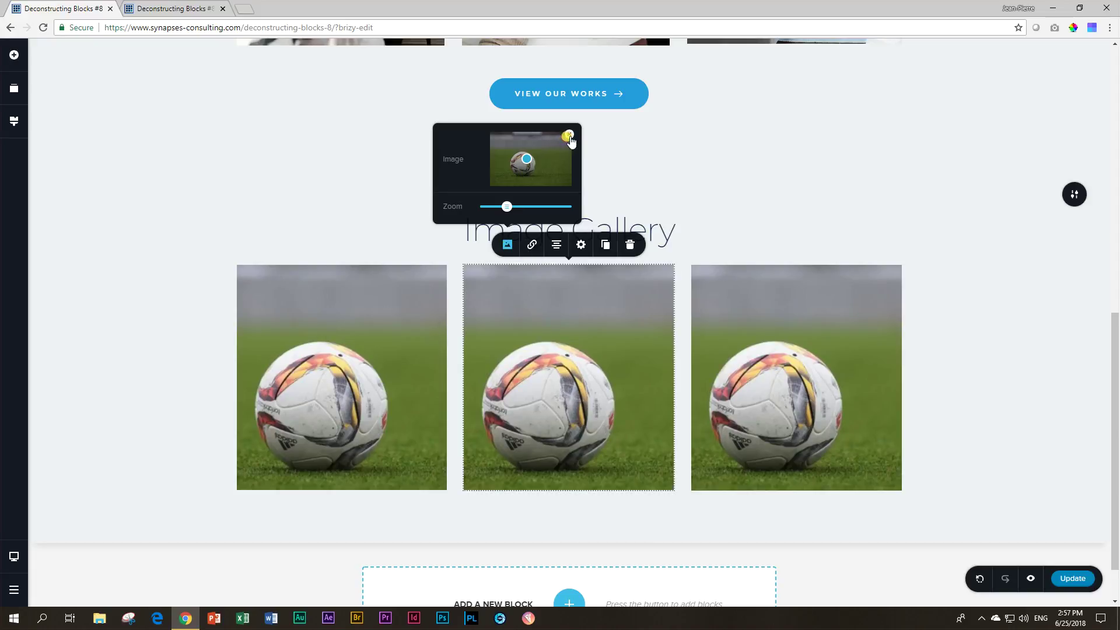
pyautogui.click(569, 137)
pyautogui.click(529, 162)
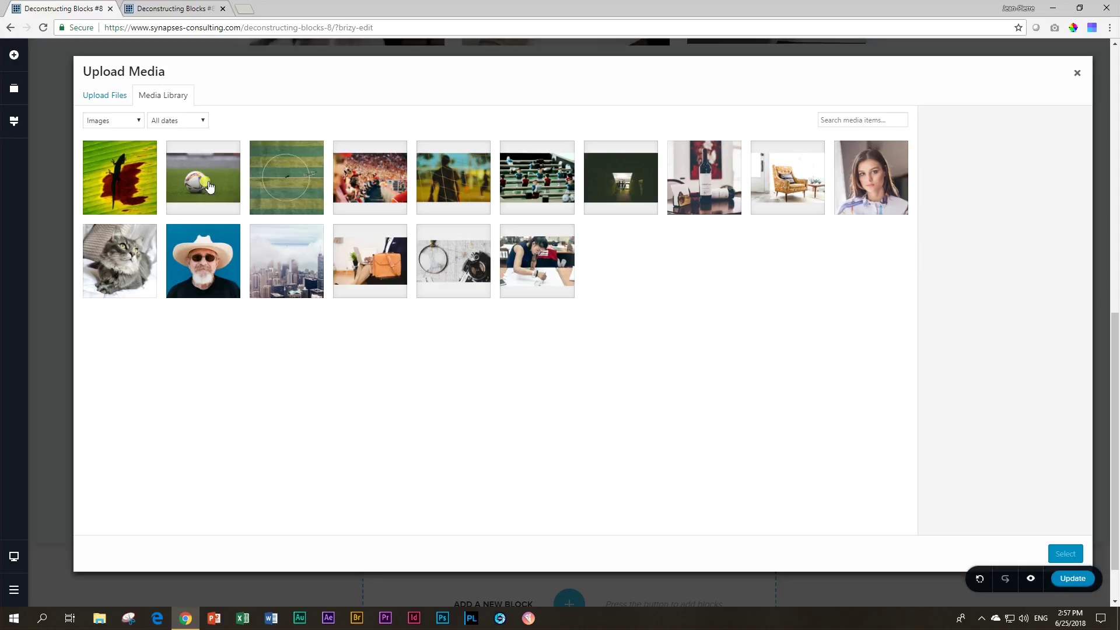
pyautogui.click(276, 182)
pyautogui.click(1052, 557)
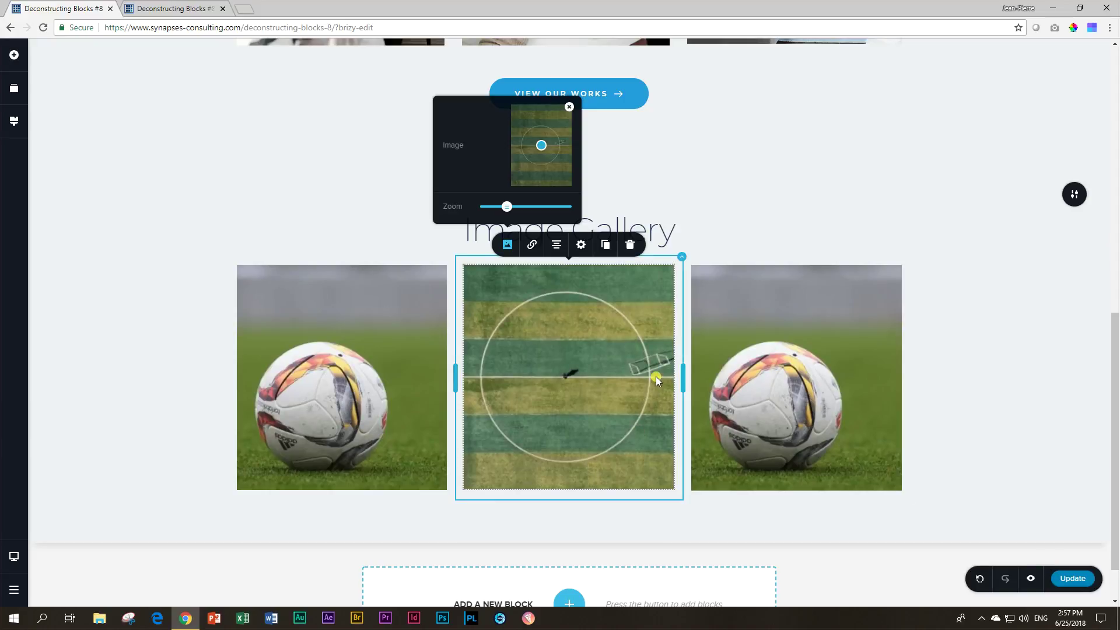
pyautogui.click(580, 244)
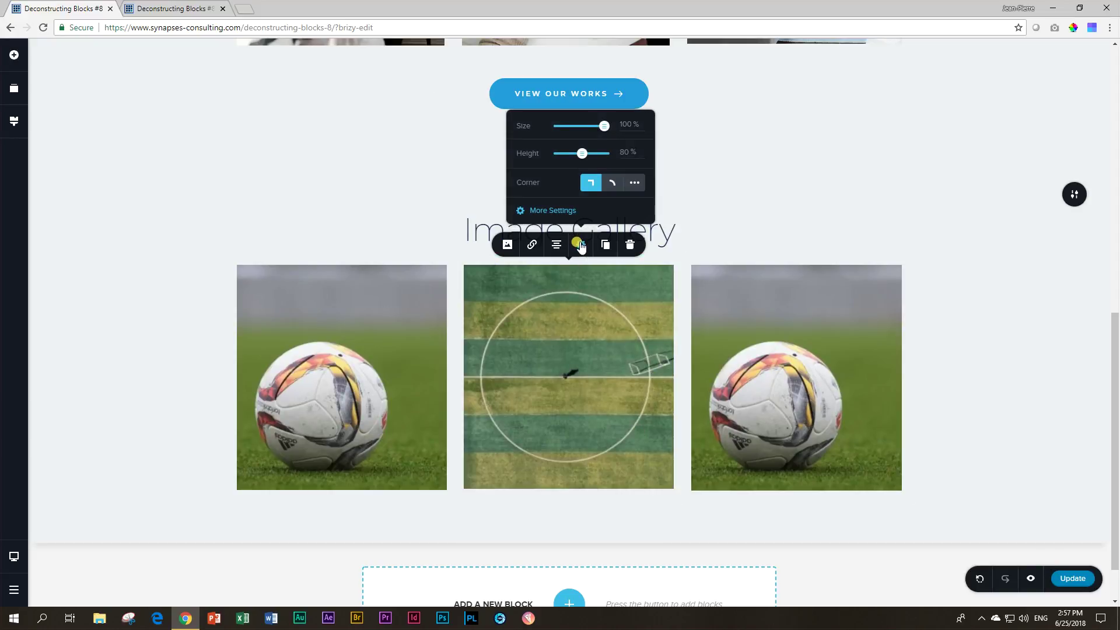
pyautogui.click(585, 364)
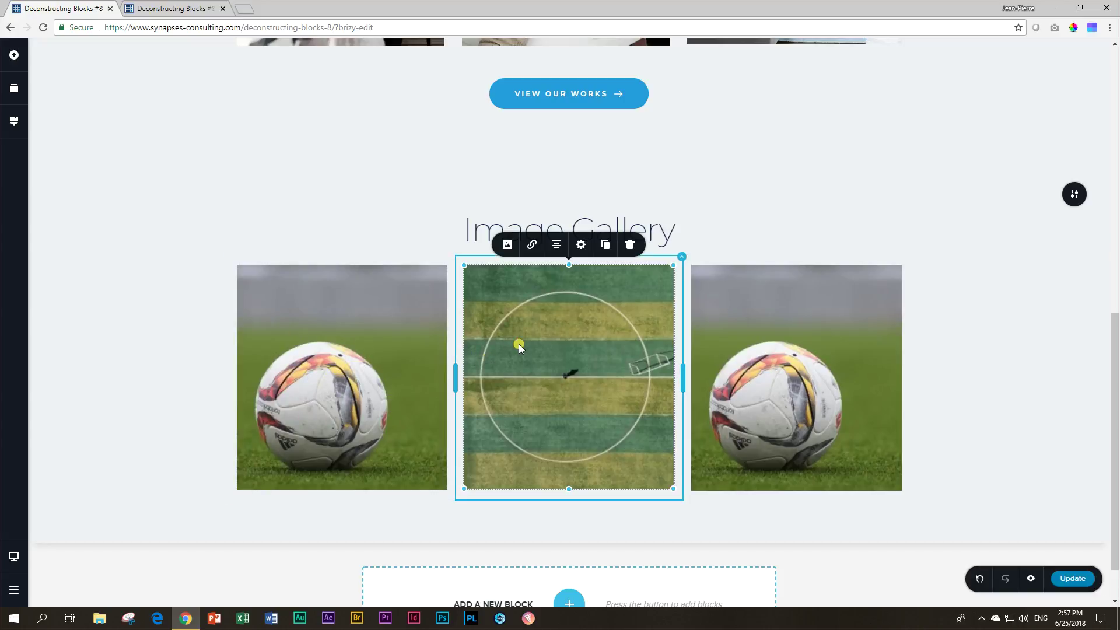
# Zoom out on the middle soccer-pitch picture.
pyautogui.click(507, 245)
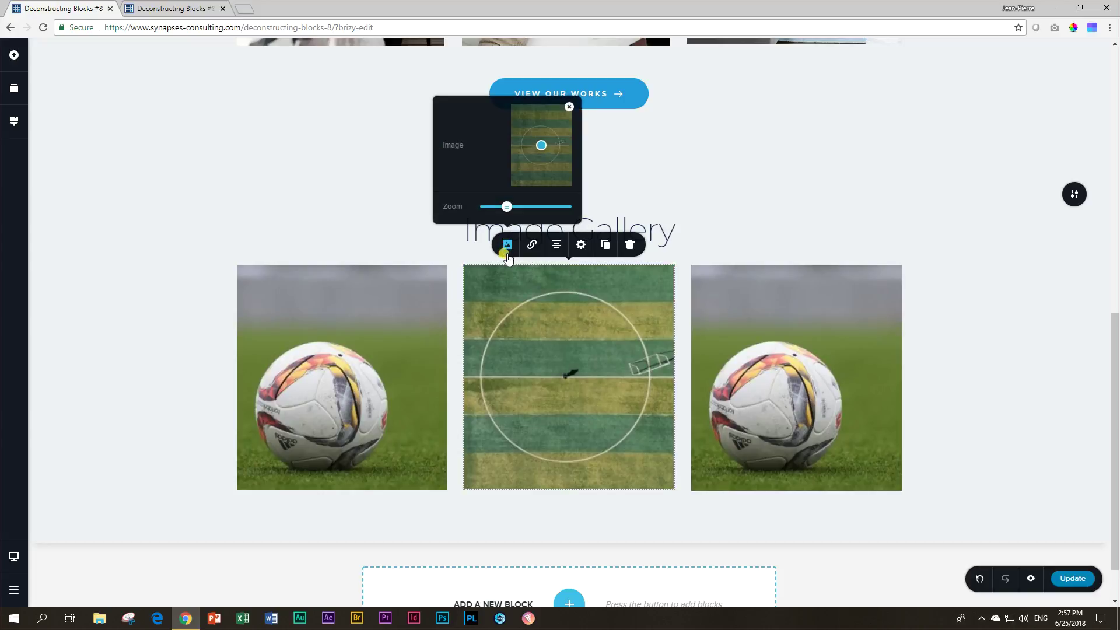
pyautogui.moveTo(507, 207); pyautogui.dragTo(465, 211)
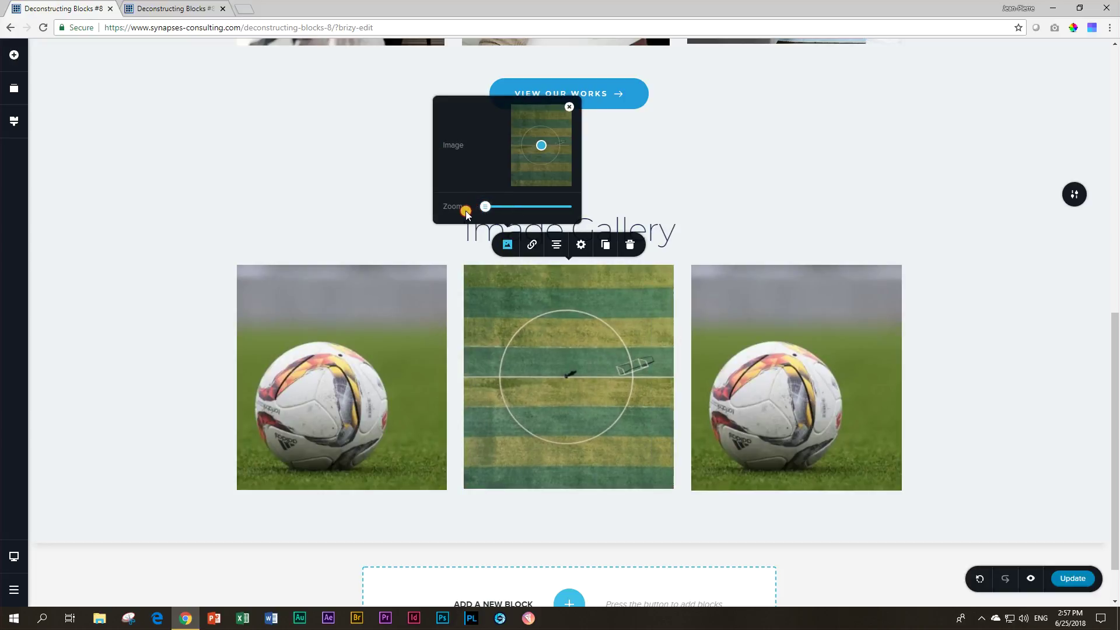
pyautogui.click(513, 350)
pyautogui.click(578, 252)
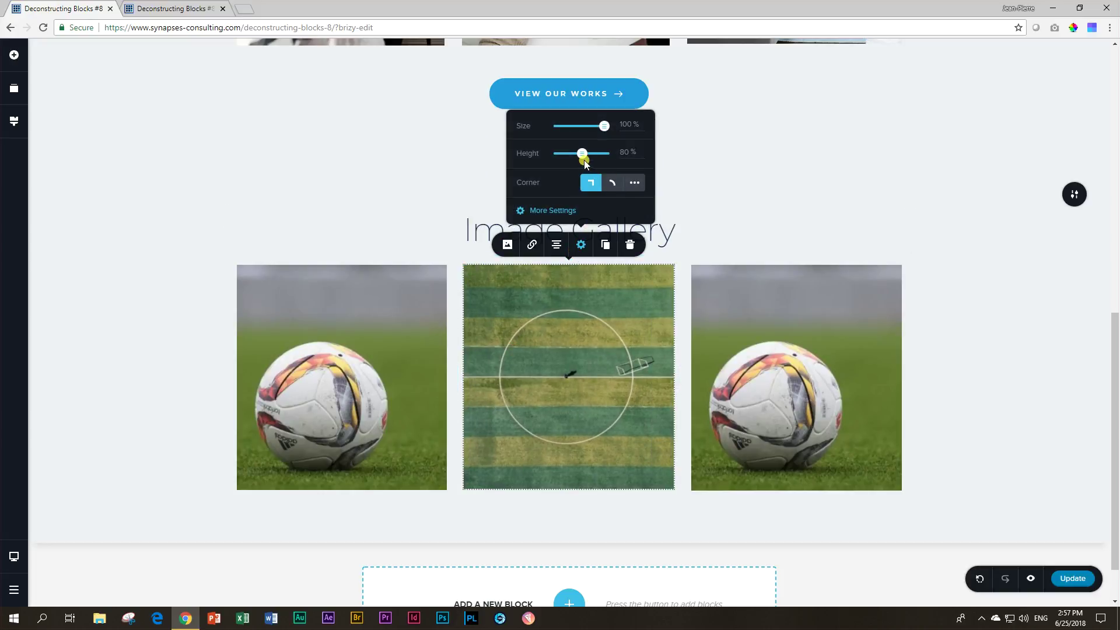
# Swap the third photo for the stadium crowd image, zoomed fully out and recentred on the fan.
pyautogui.click(757, 364)
pyautogui.click(734, 245)
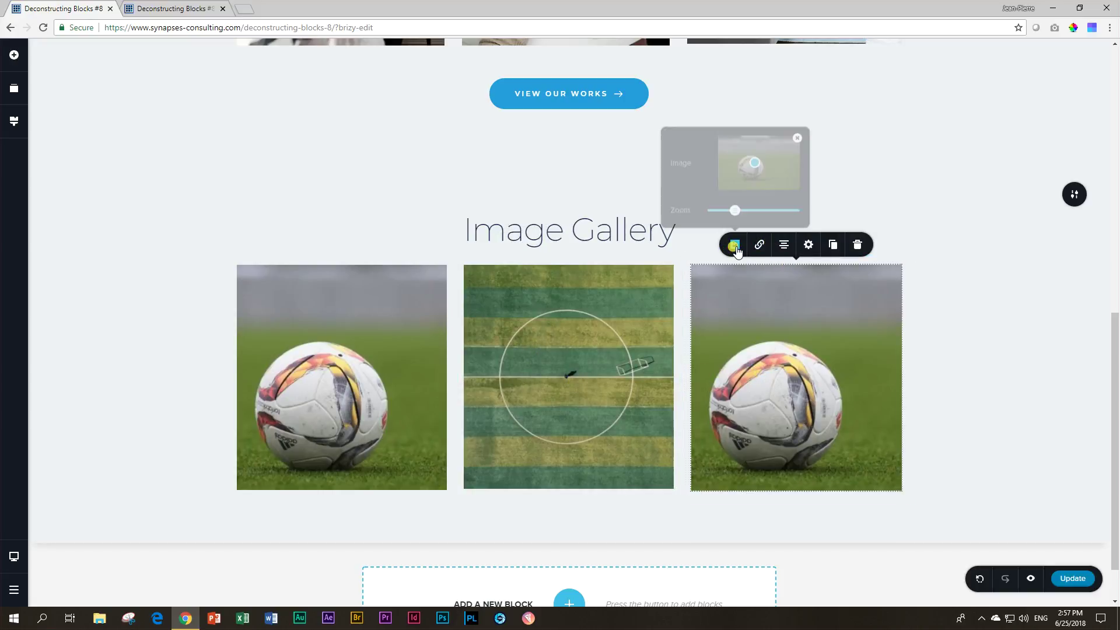
pyautogui.click(797, 134)
pyautogui.click(770, 159)
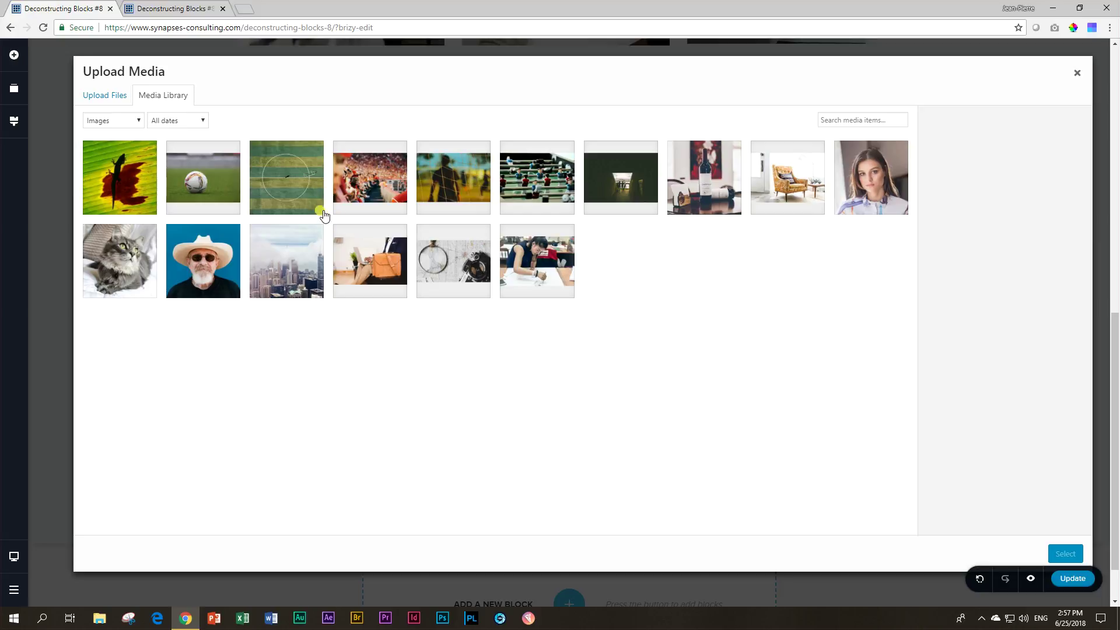
pyautogui.click(368, 187)
pyautogui.click(1056, 554)
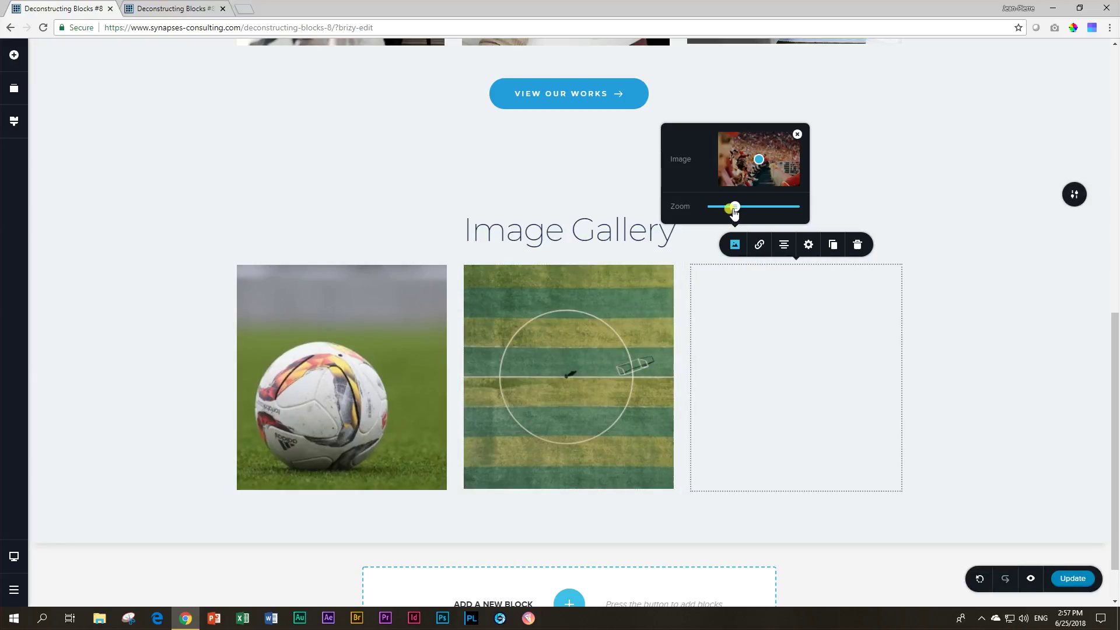
pyautogui.moveTo(734, 211); pyautogui.dragTo(680, 215)
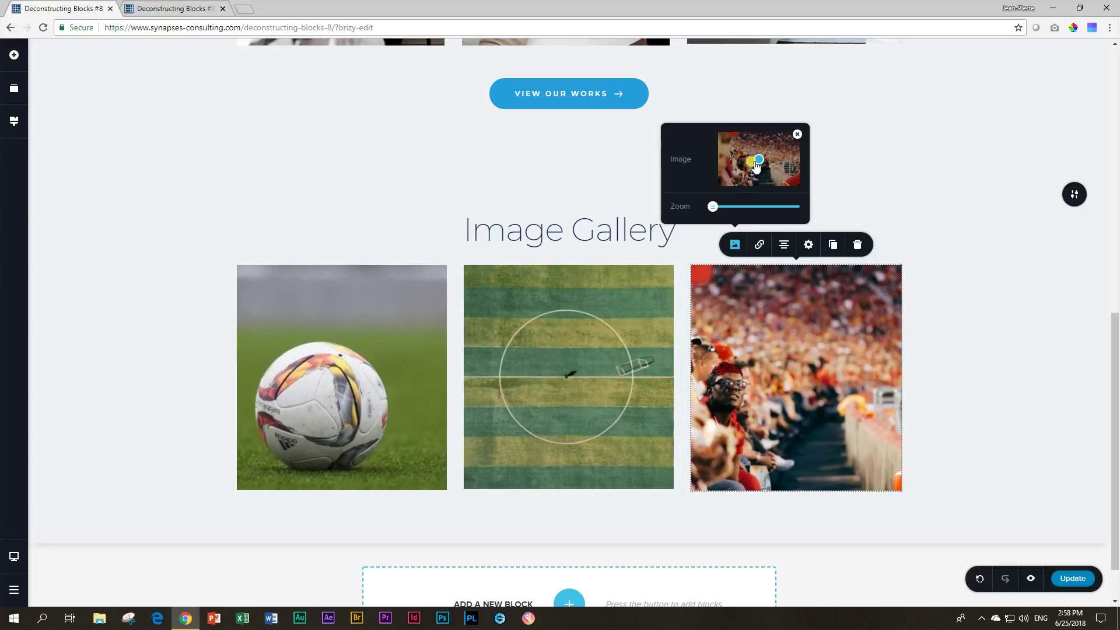
pyautogui.moveTo(757, 160); pyautogui.dragTo(753, 173)
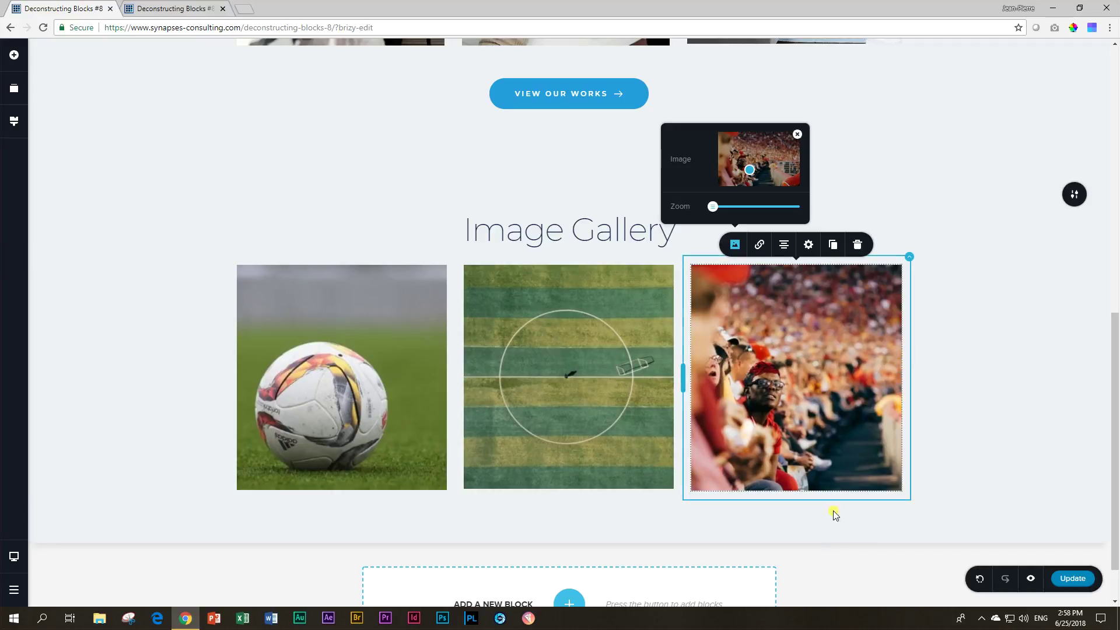
pyautogui.click(953, 376)
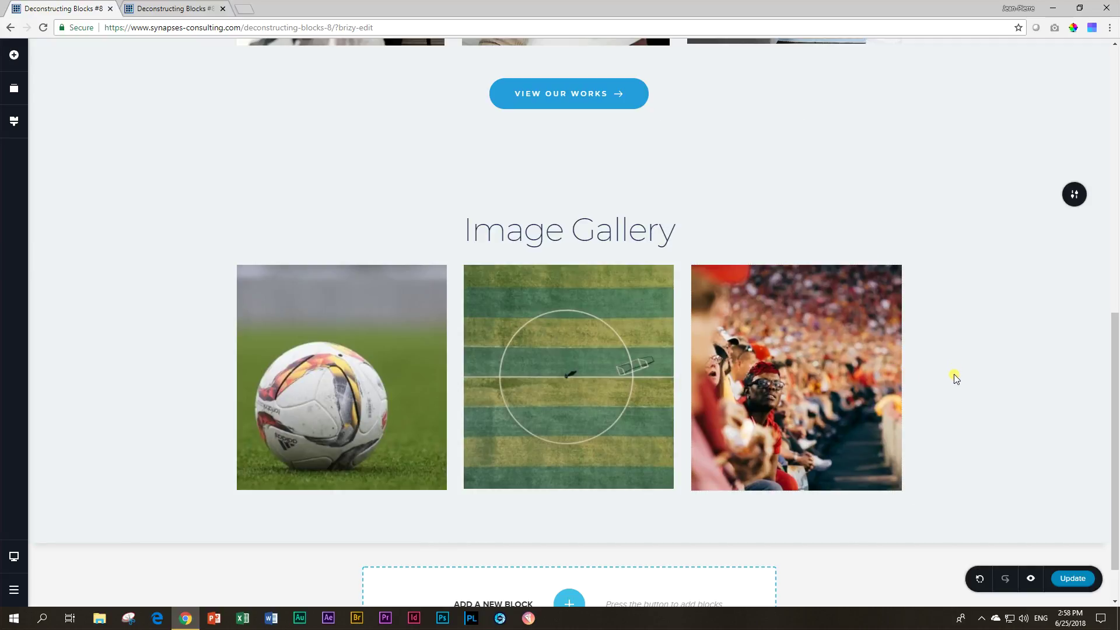
# Duplicate the crowd image column and move the copy below the first gallery row.
pyautogui.scroll(8, 788, 502)
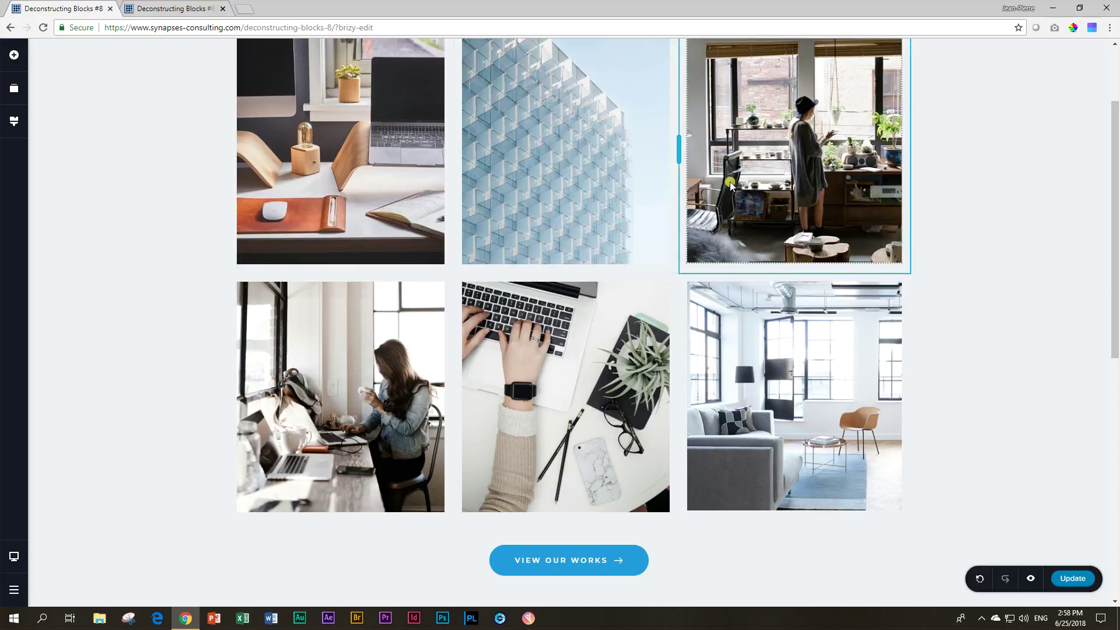
pyautogui.scroll(-8, 743, 470)
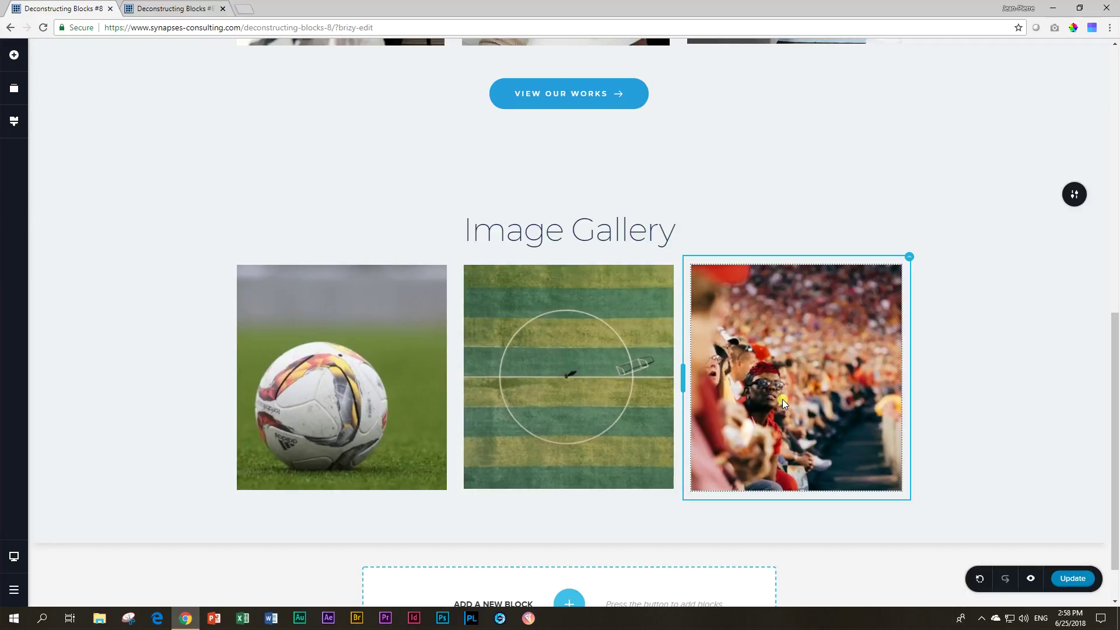
pyautogui.scroll(8, 782, 401)
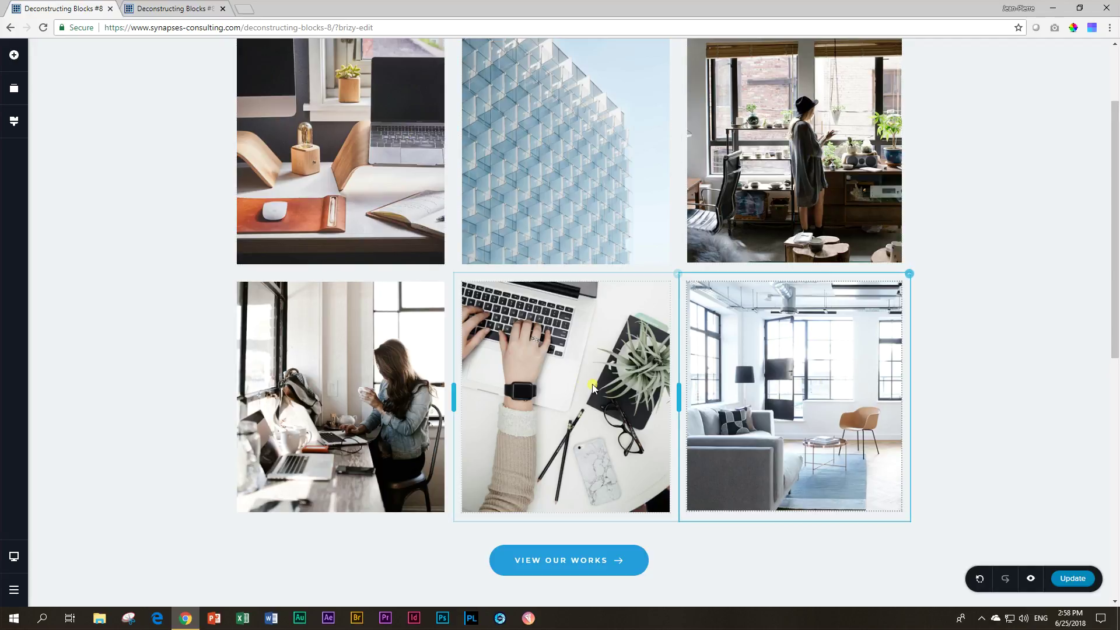
pyautogui.scroll(-8, 335, 350)
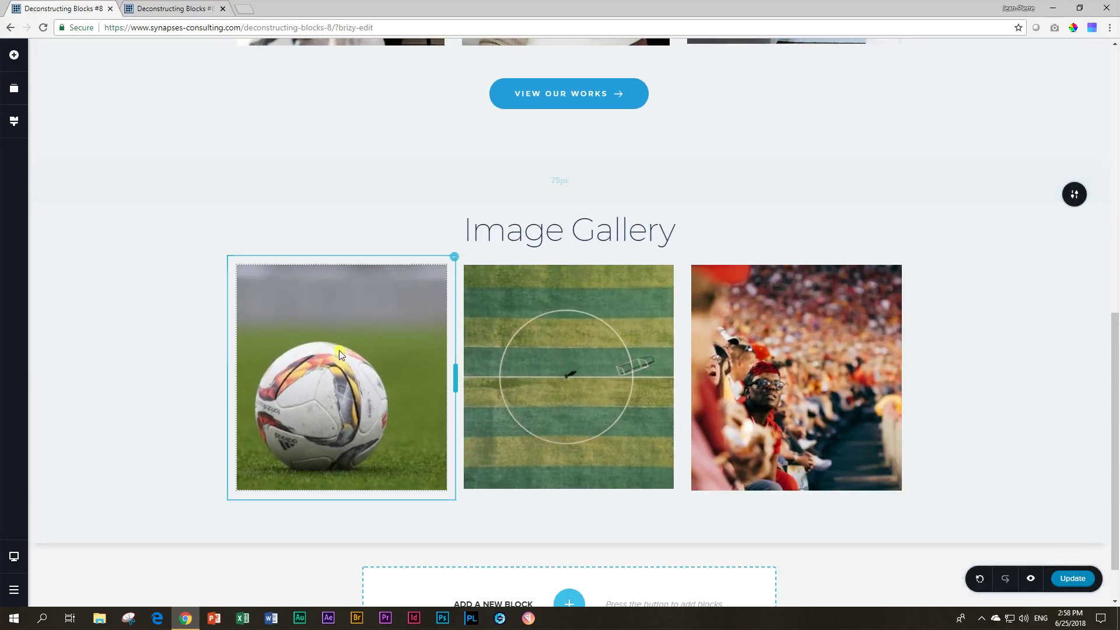
pyautogui.moveTo(908, 256)
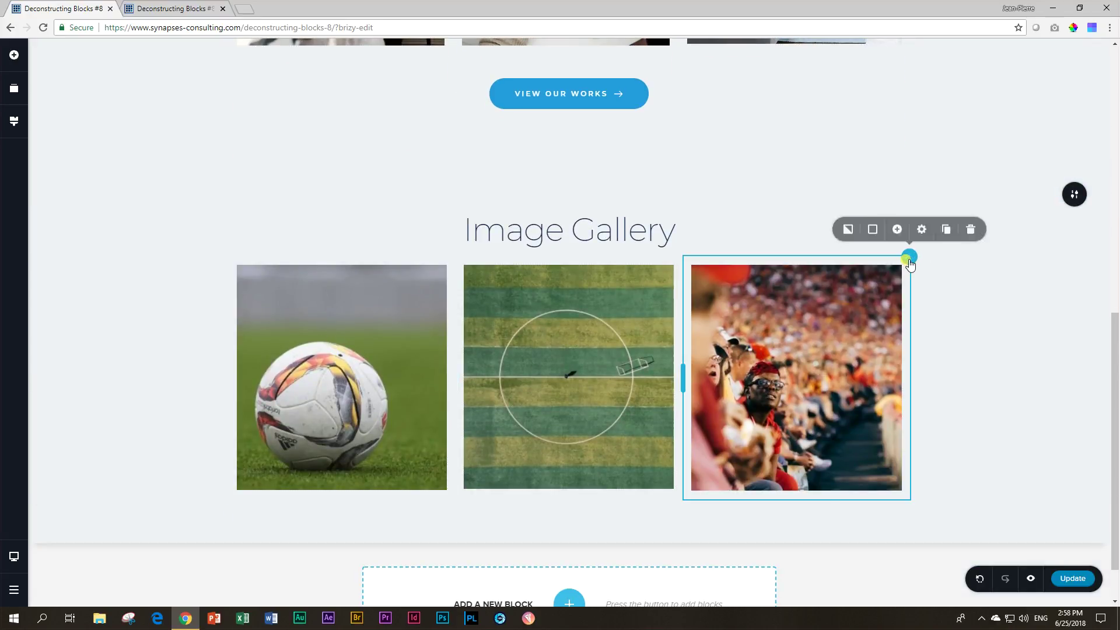
pyautogui.click(945, 236)
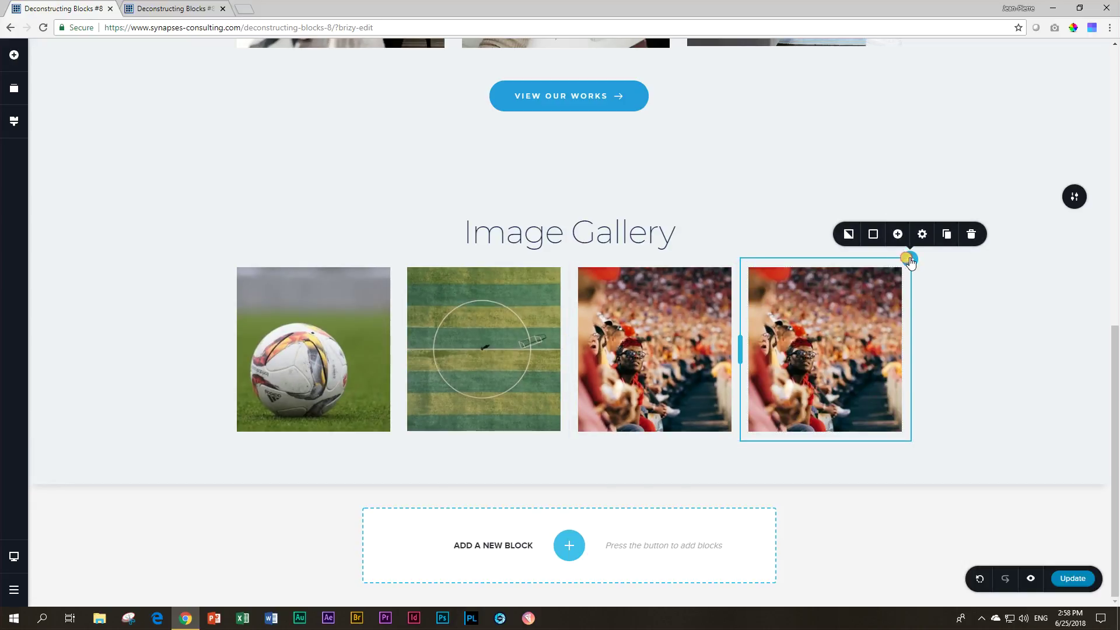
pyautogui.moveTo(909, 258); pyautogui.dragTo(304, 455)
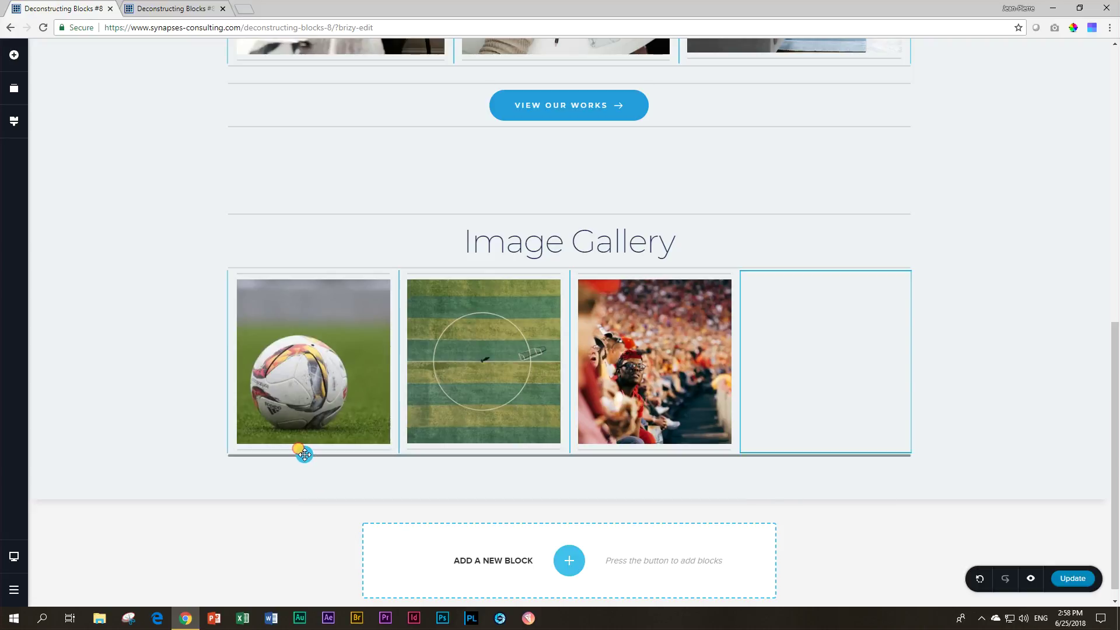
pyautogui.moveTo(304, 454); pyautogui.dragTo(304, 454)
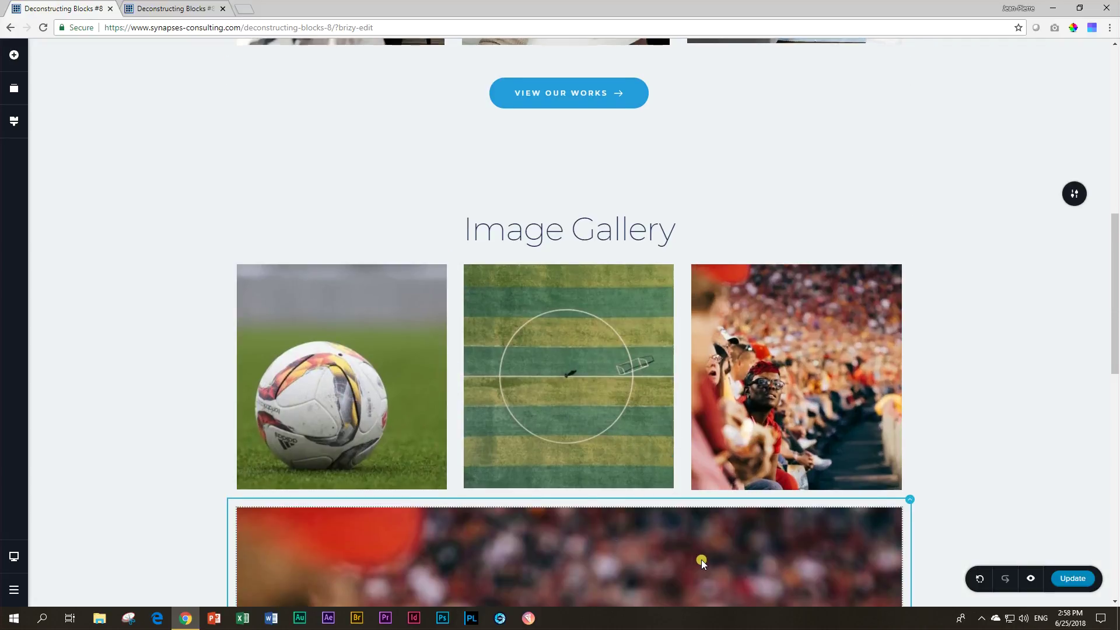
# Duplicate the moved crowd image twice to make a row of three.
pyautogui.scroll(-3, 746, 484)
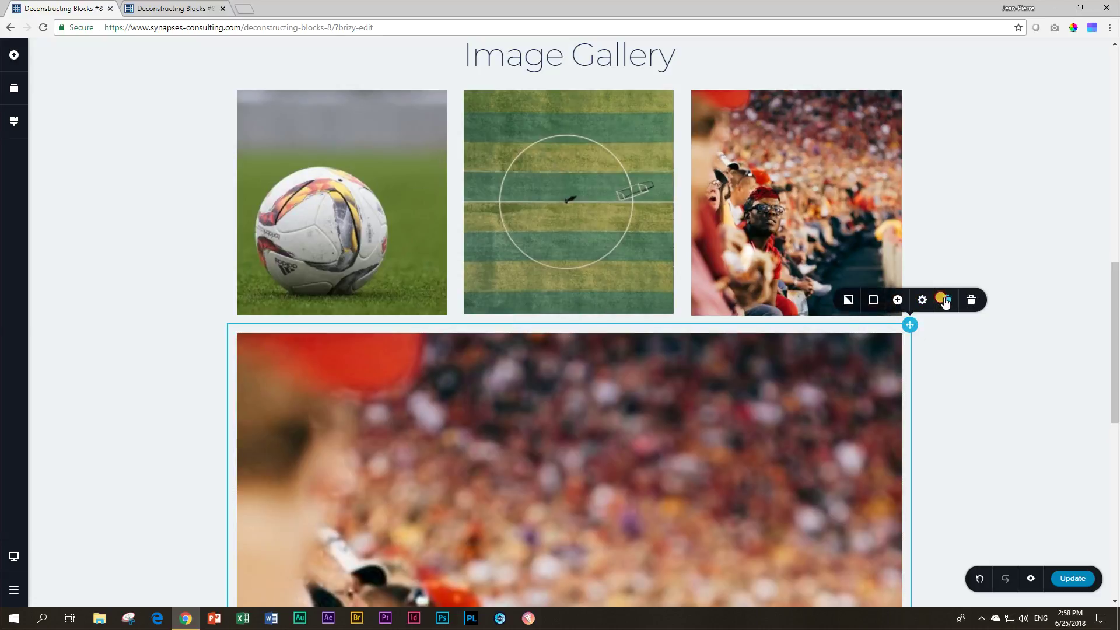
pyautogui.click(946, 300)
pyautogui.click(946, 300)
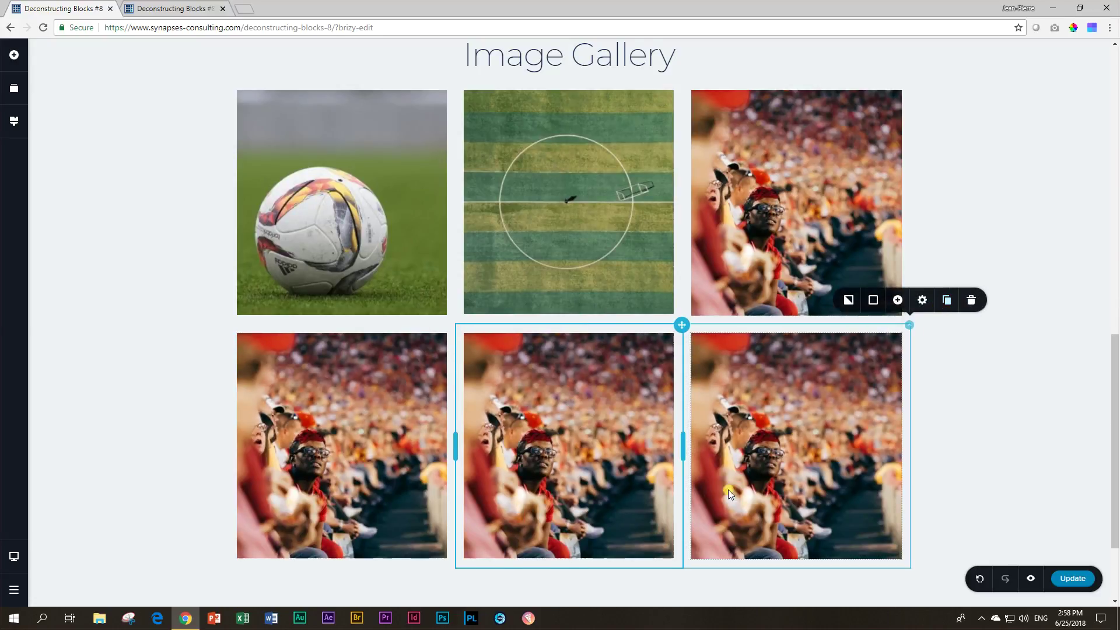
pyautogui.scroll(-2, 727, 488)
pyautogui.scroll(2, 506, 357)
pyautogui.click(247, 358)
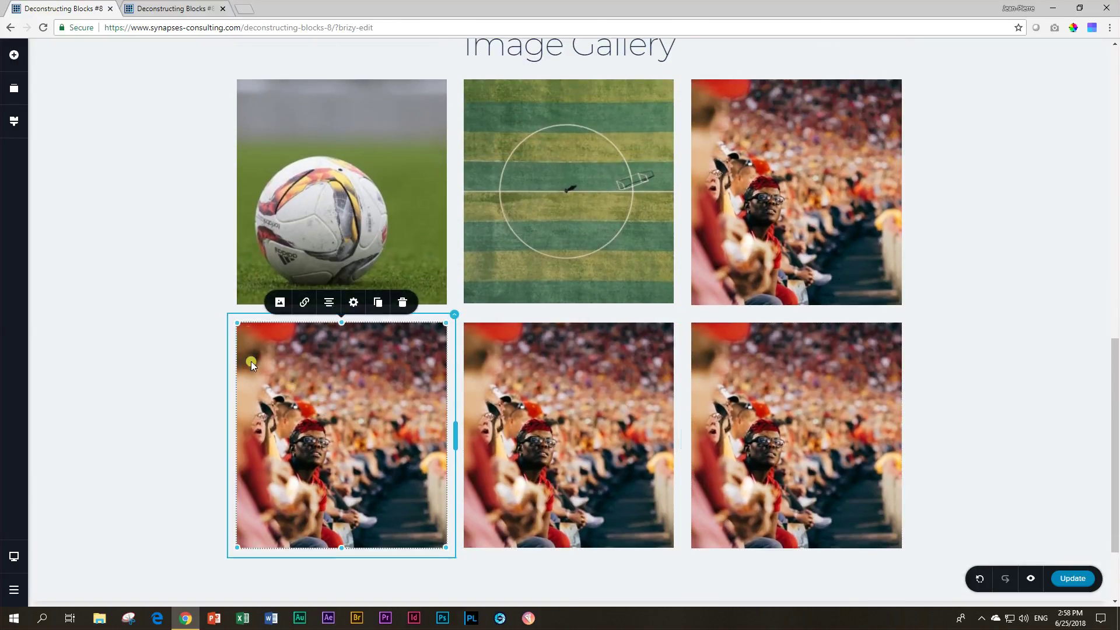
# Replace the lower-left image with the silhouette-behind-the-net photo and nudge its crop.
pyautogui.click(281, 301)
pyautogui.click(336, 191)
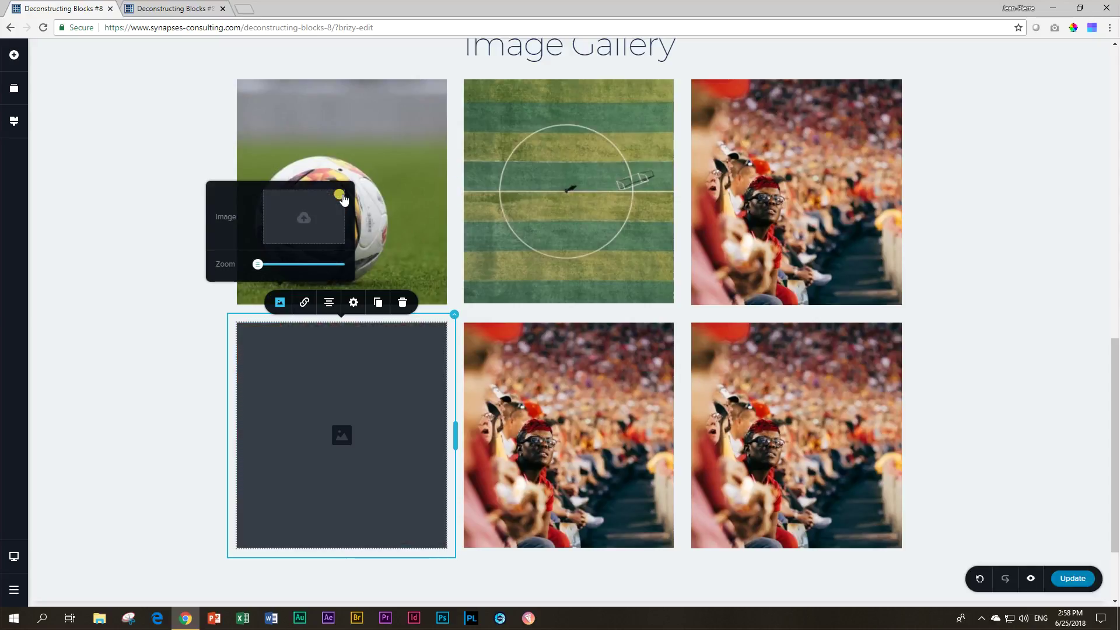
pyautogui.click(310, 220)
pyautogui.click(443, 186)
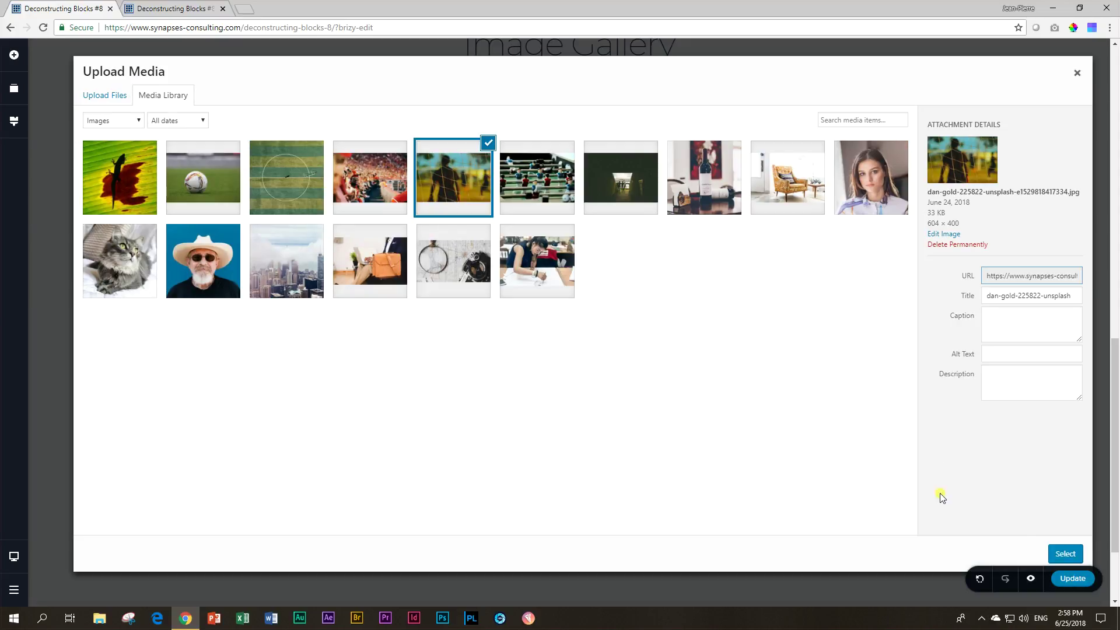
pyautogui.click(1064, 553)
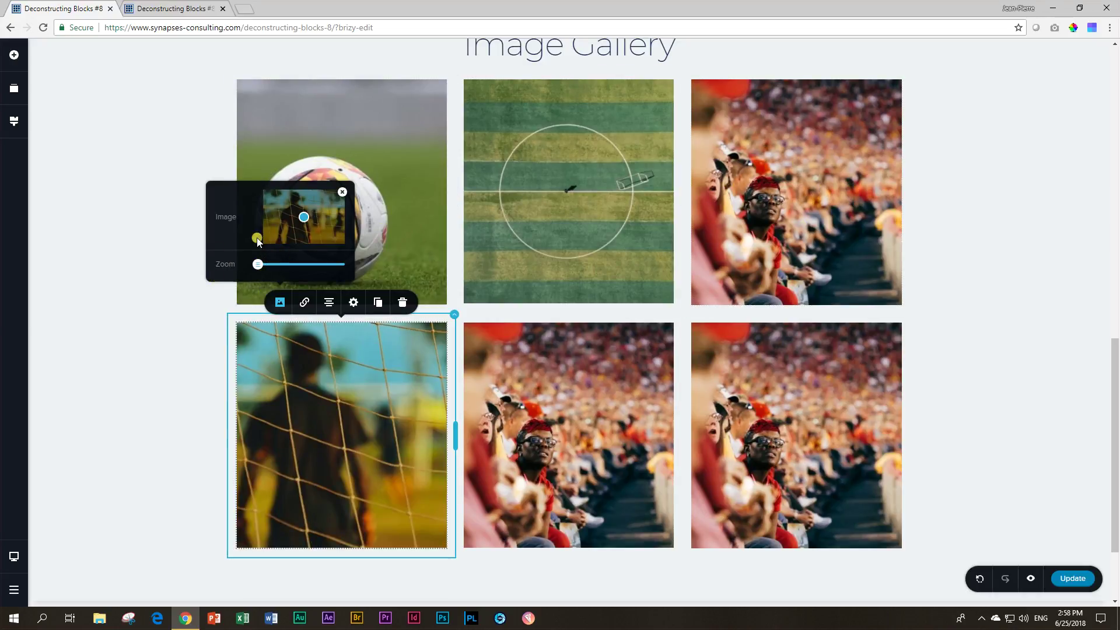
pyautogui.click(303, 218)
pyautogui.moveTo(304, 219); pyautogui.dragTo(305, 227)
# Replace the lower-middle image with the foosball photo, cropped toward its right side.
pyautogui.click(567, 446)
pyautogui.click(507, 302)
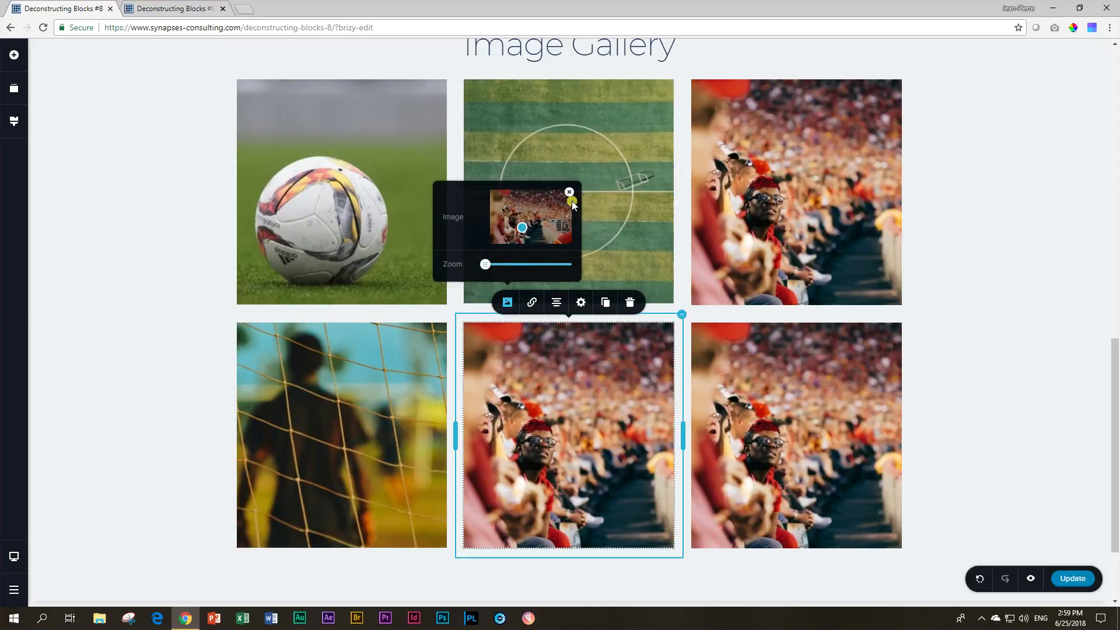
pyautogui.click(568, 192)
pyautogui.click(560, 220)
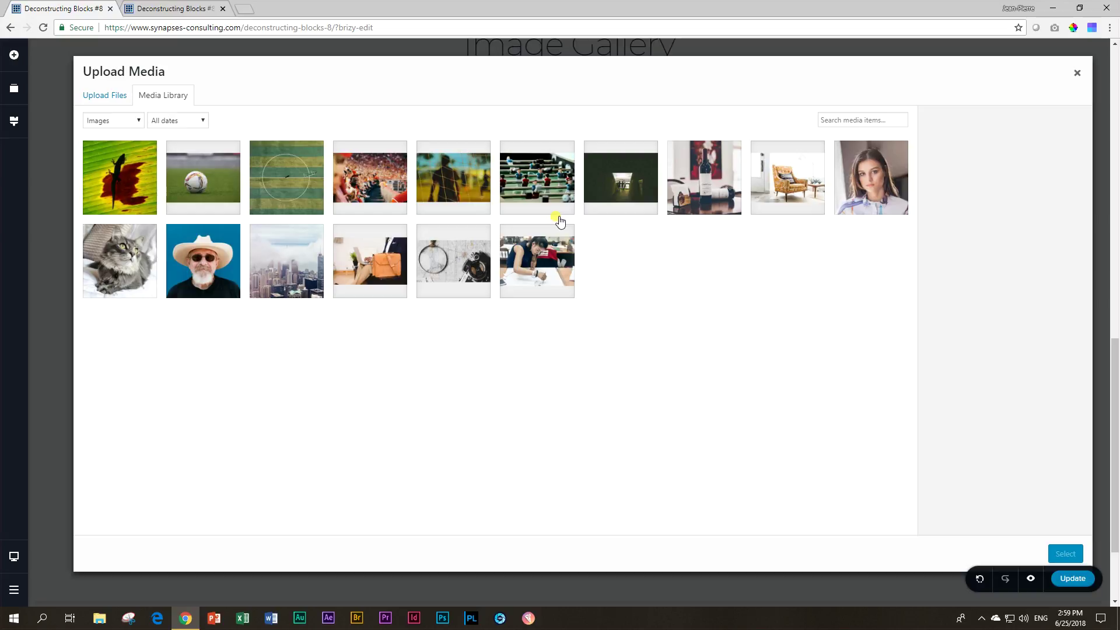
pyautogui.click(554, 175)
pyautogui.click(1065, 553)
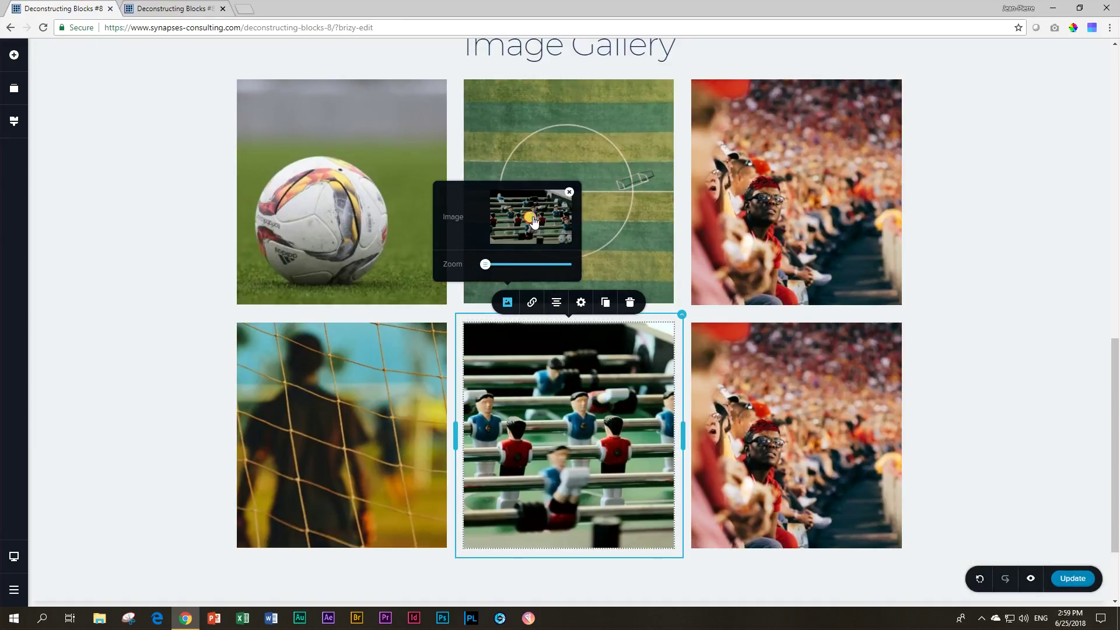
pyautogui.moveTo(532, 222); pyautogui.dragTo(566, 214)
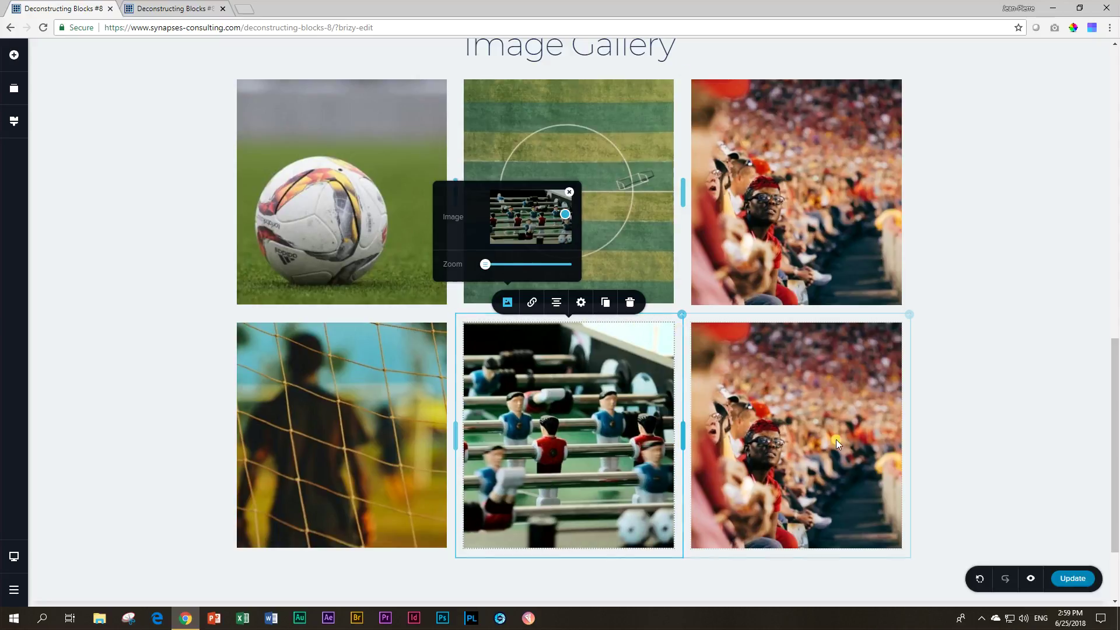
# Replace the lower-right image with the dark tunnel photo, framing the opening.
pyautogui.click(834, 440)
pyautogui.click(735, 302)
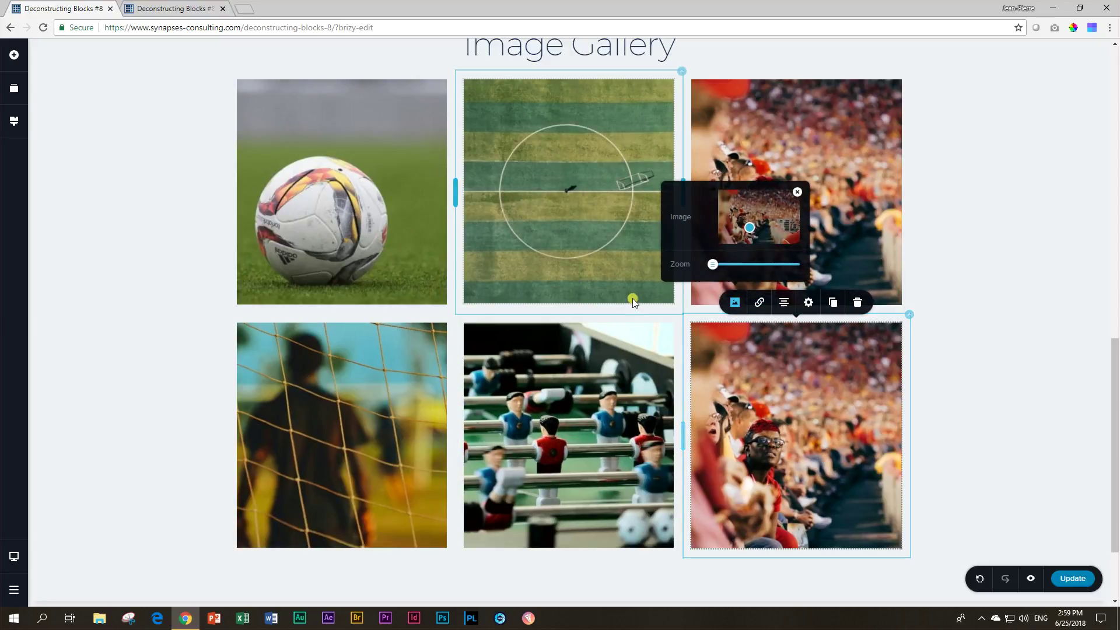
pyautogui.click(797, 193)
pyautogui.click(760, 219)
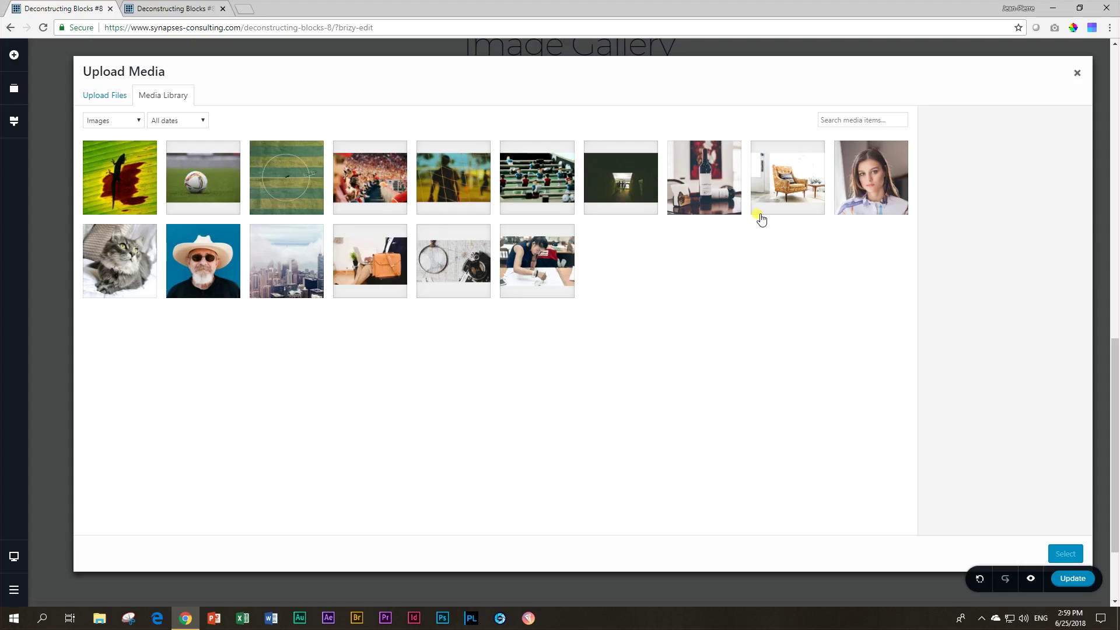
pyautogui.click(639, 165)
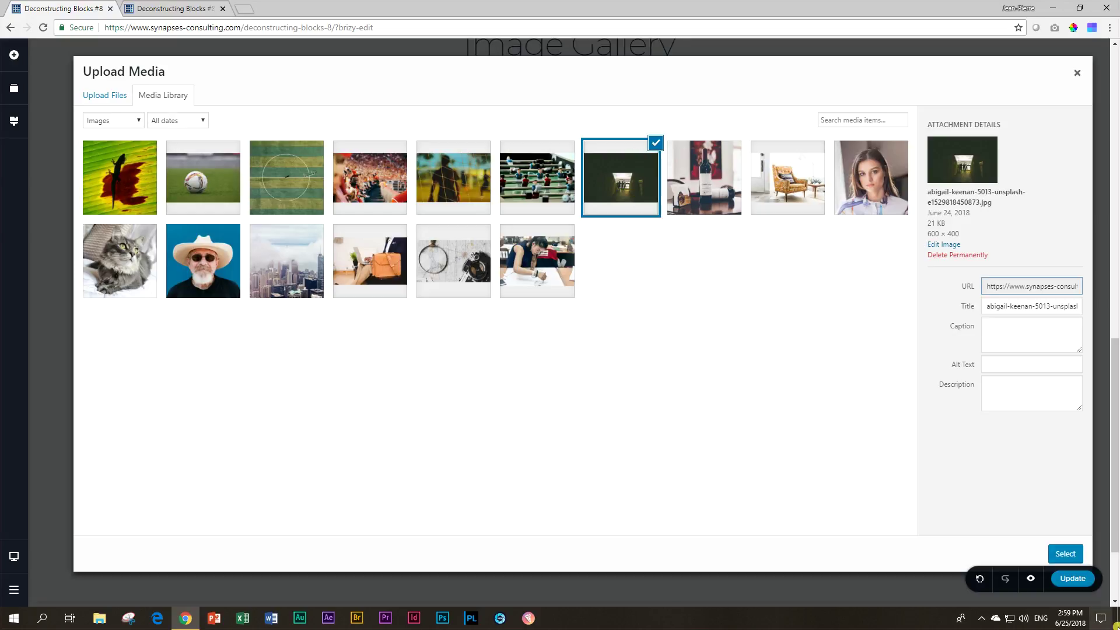
pyautogui.click(1058, 553)
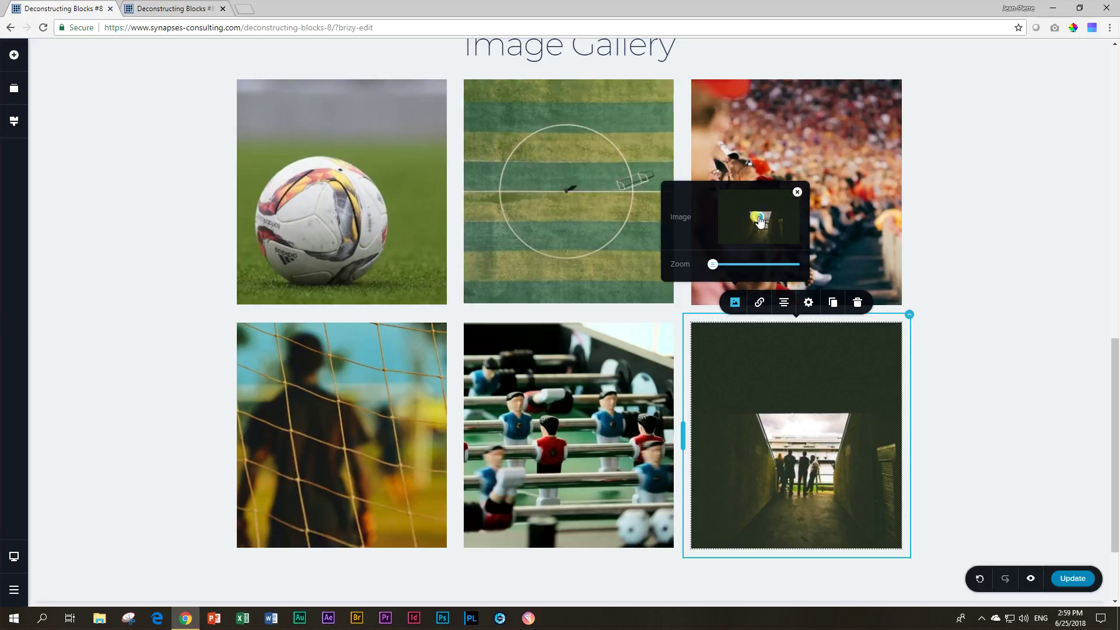
pyautogui.moveTo(758, 217); pyautogui.dragTo(755, 222)
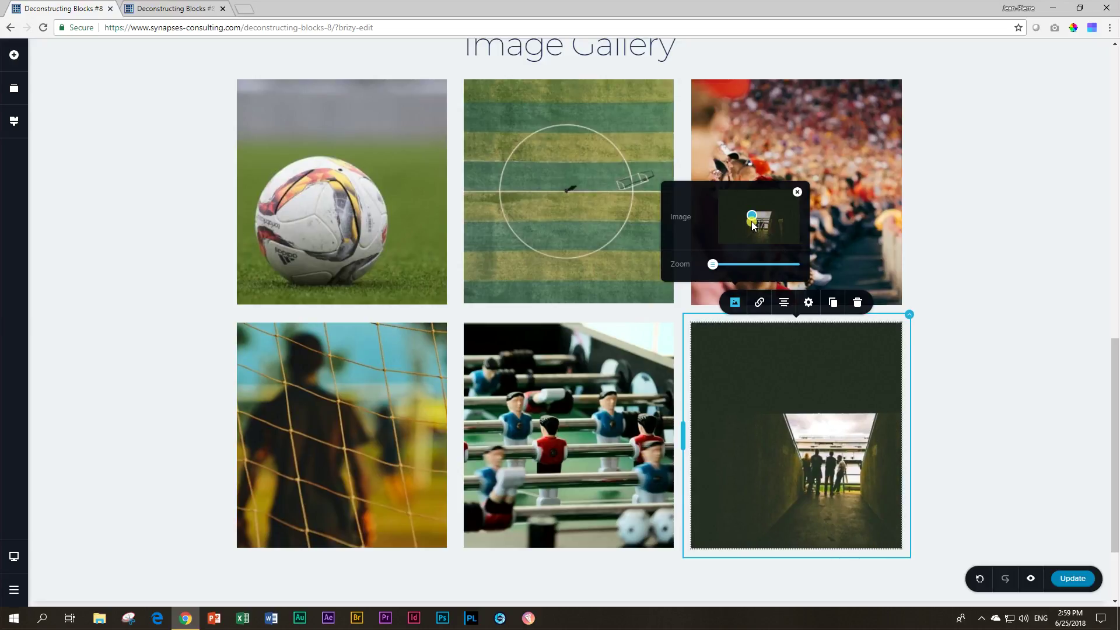
# Deselect the tunnel photo to dismiss its image settings popup and toolbar.
pyautogui.click(1023, 414)
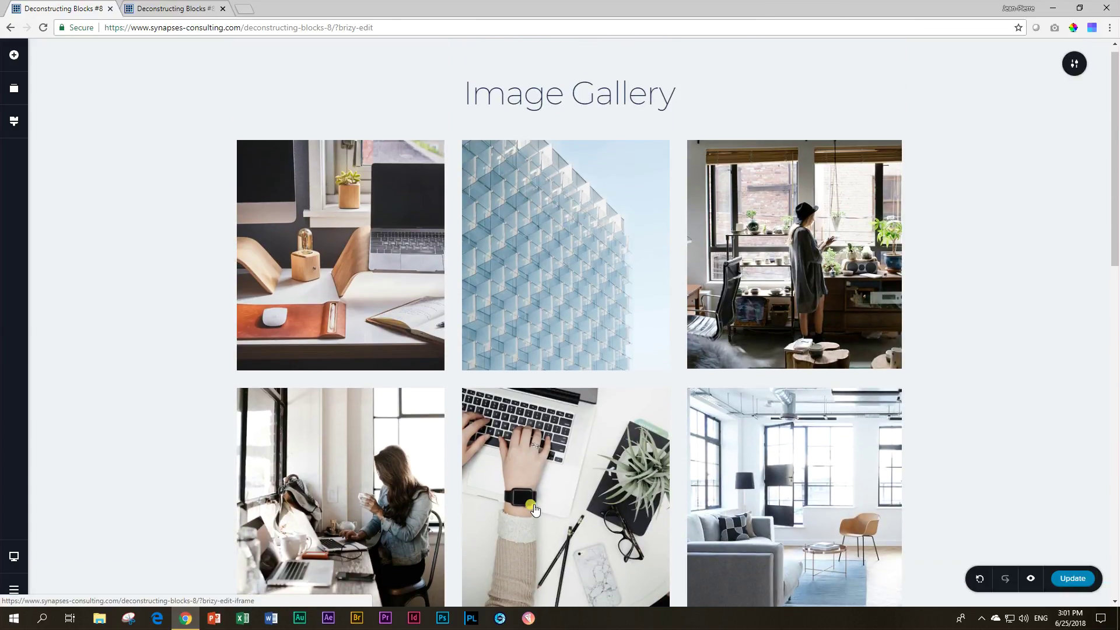
pyautogui.scroll(-1, 533, 503)
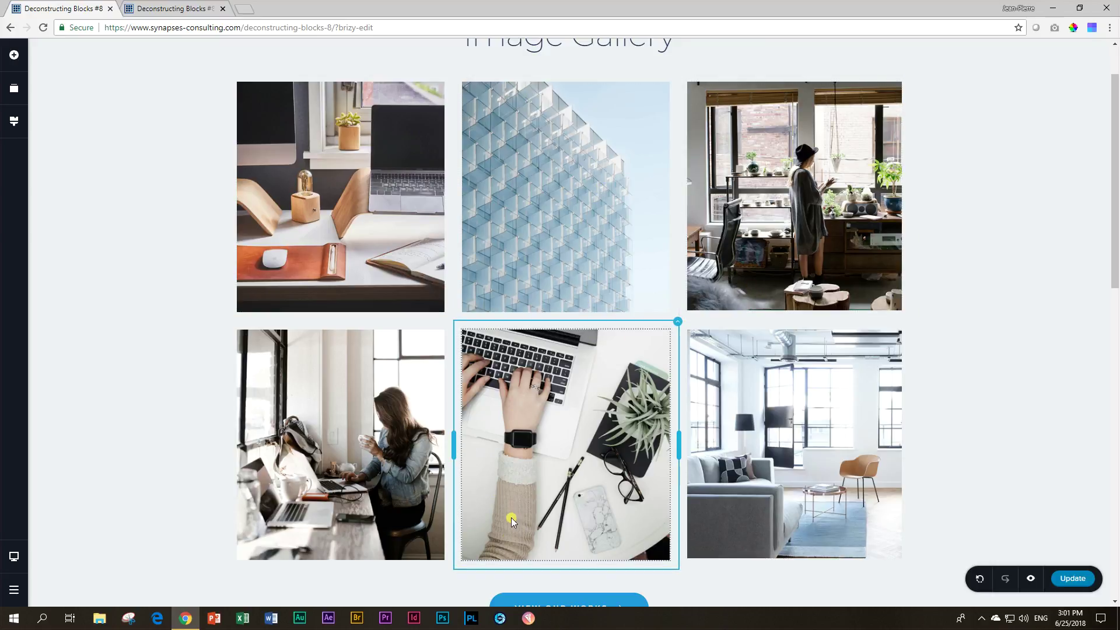
pyautogui.scroll(-10, 764, 504)
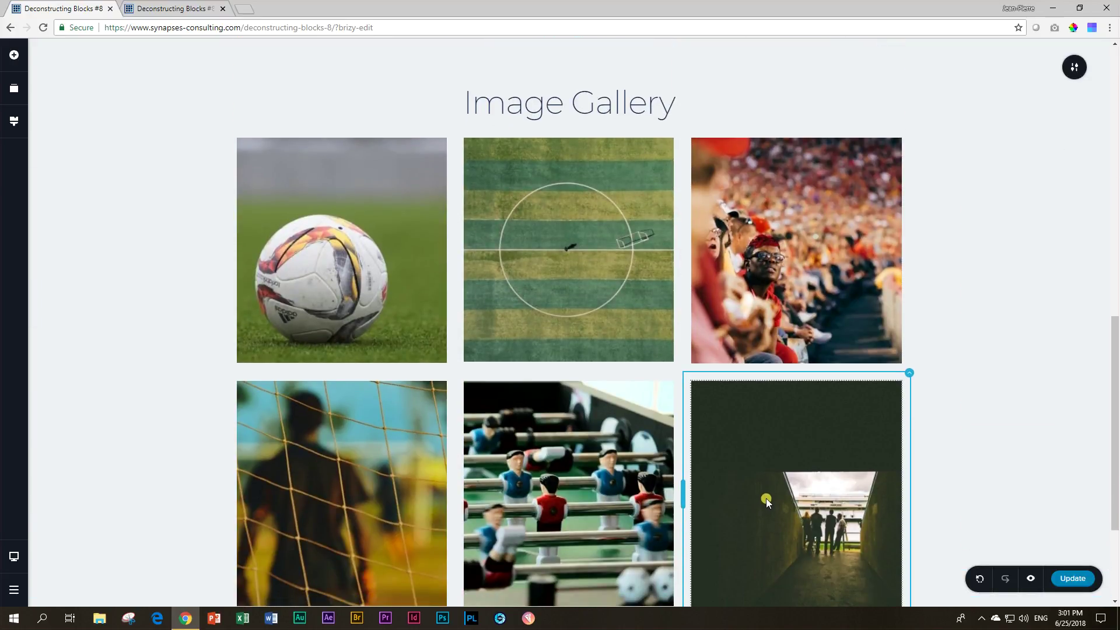
pyautogui.scroll(-1, 765, 498)
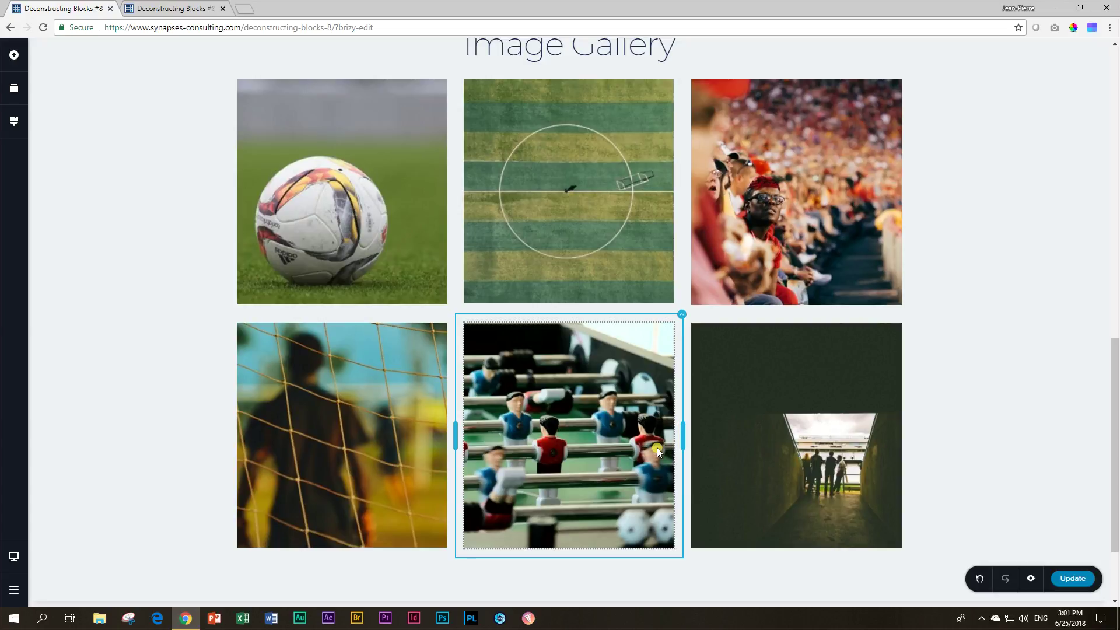
pyautogui.scroll(10, 657, 449)
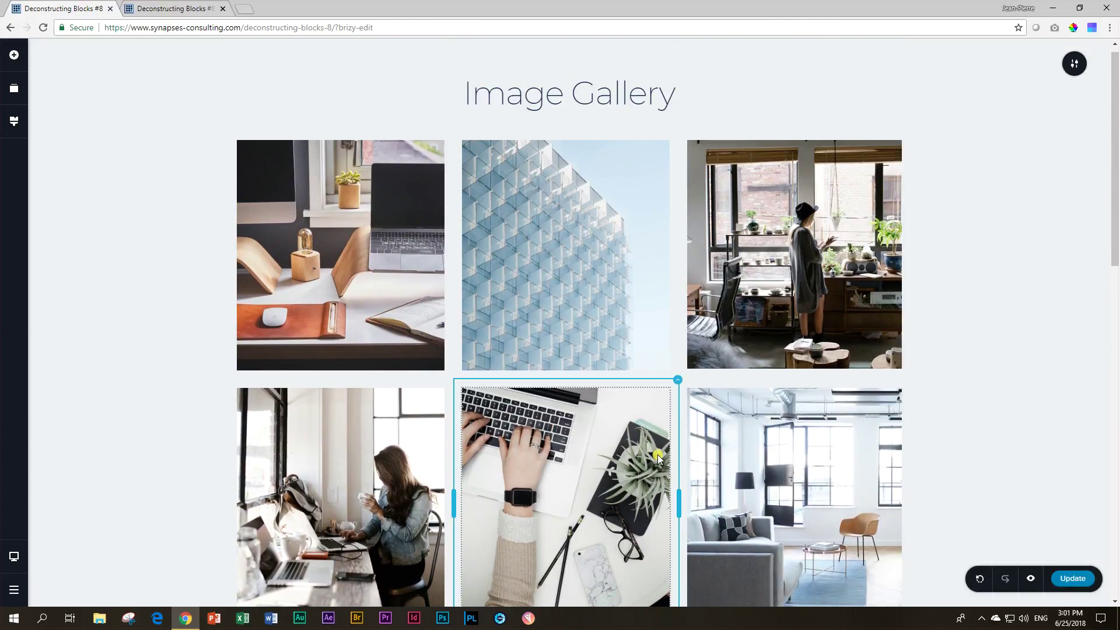
pyautogui.scroll(-5, 524, 497)
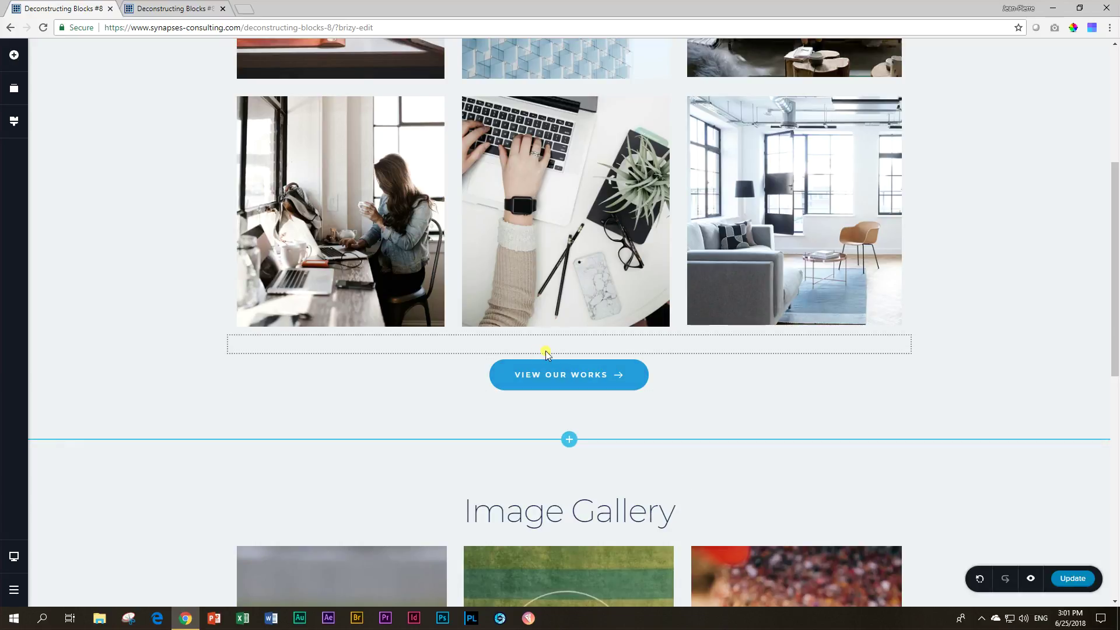
pyautogui.click(14, 55)
# Drop a Spacer below the soccer photo grid and set its height to match the original spacer.
pyautogui.scroll(-9, 310, 315)
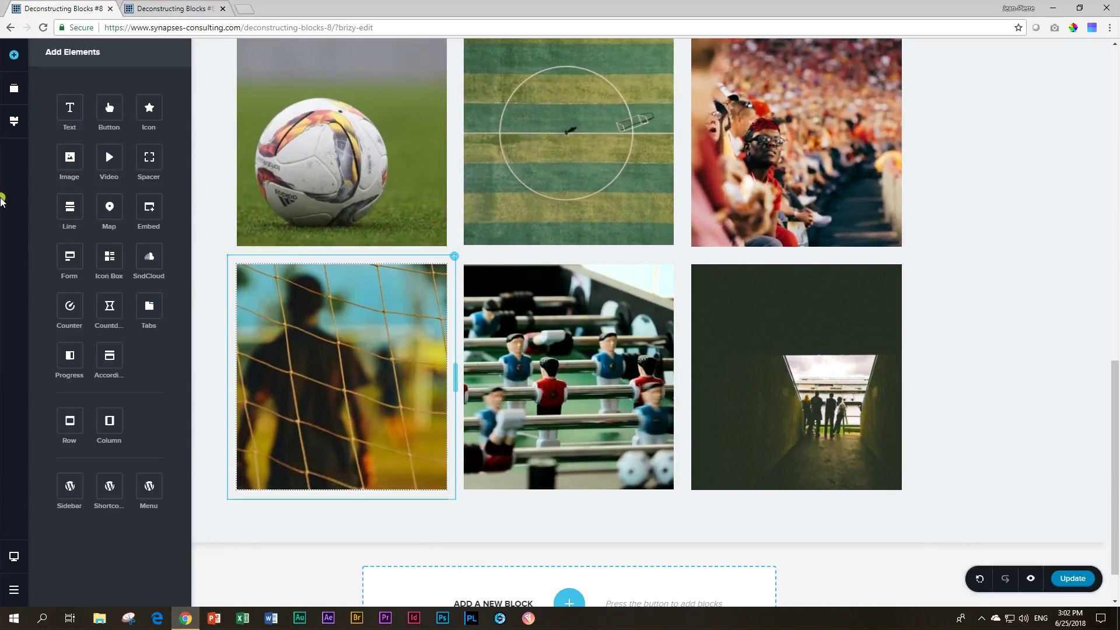
pyautogui.moveTo(139, 156); pyautogui.dragTo(422, 512)
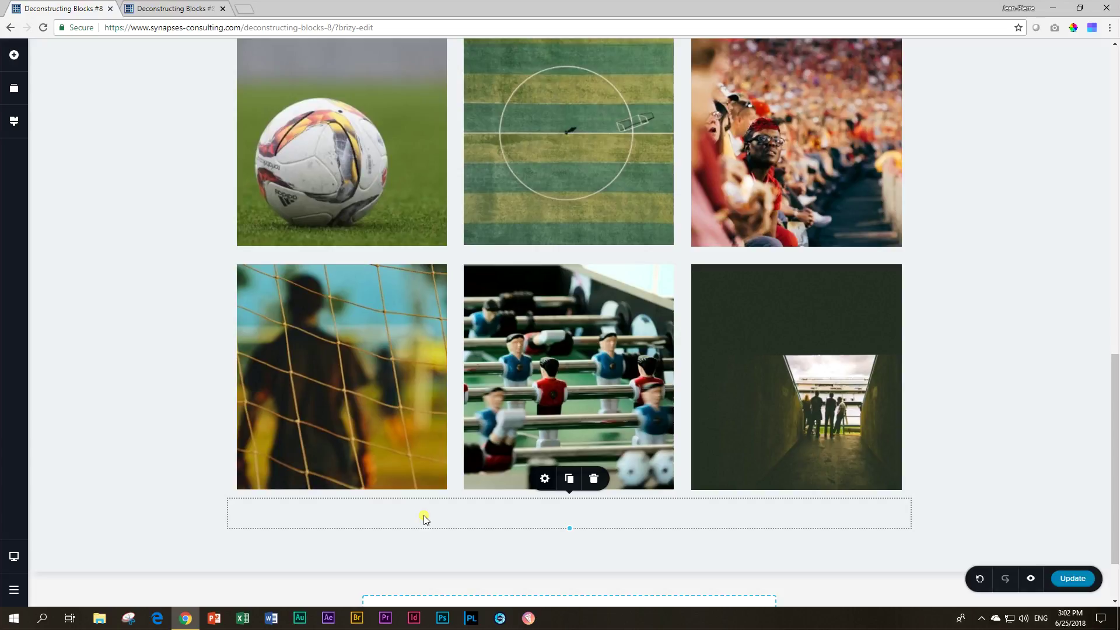
pyautogui.scroll(12, 424, 519)
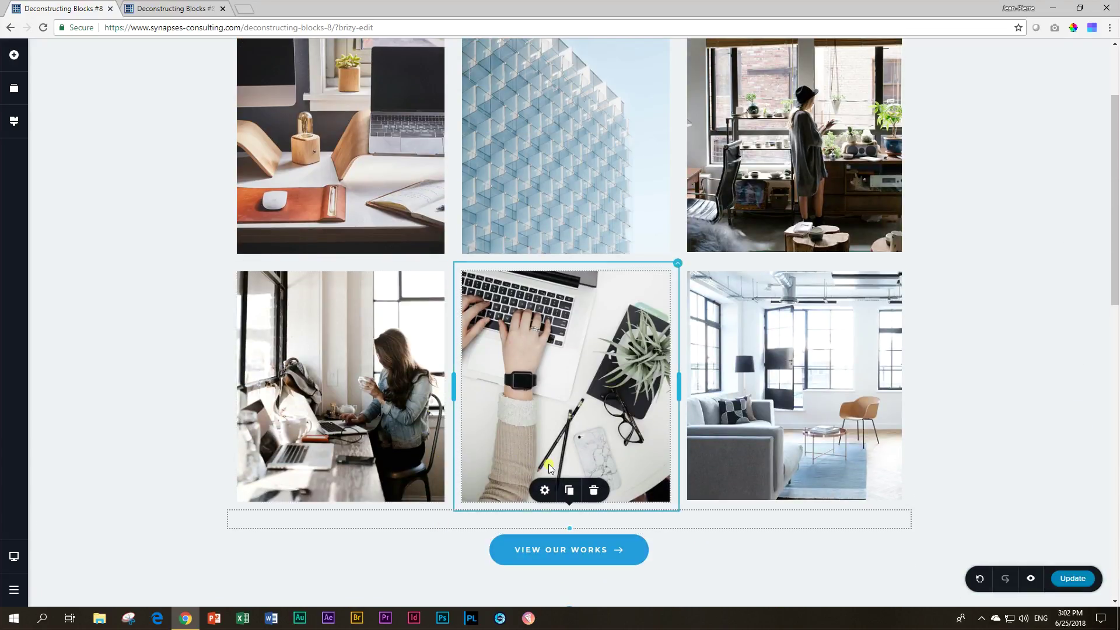
pyautogui.click(541, 493)
pyautogui.scroll(-15, 400, 523)
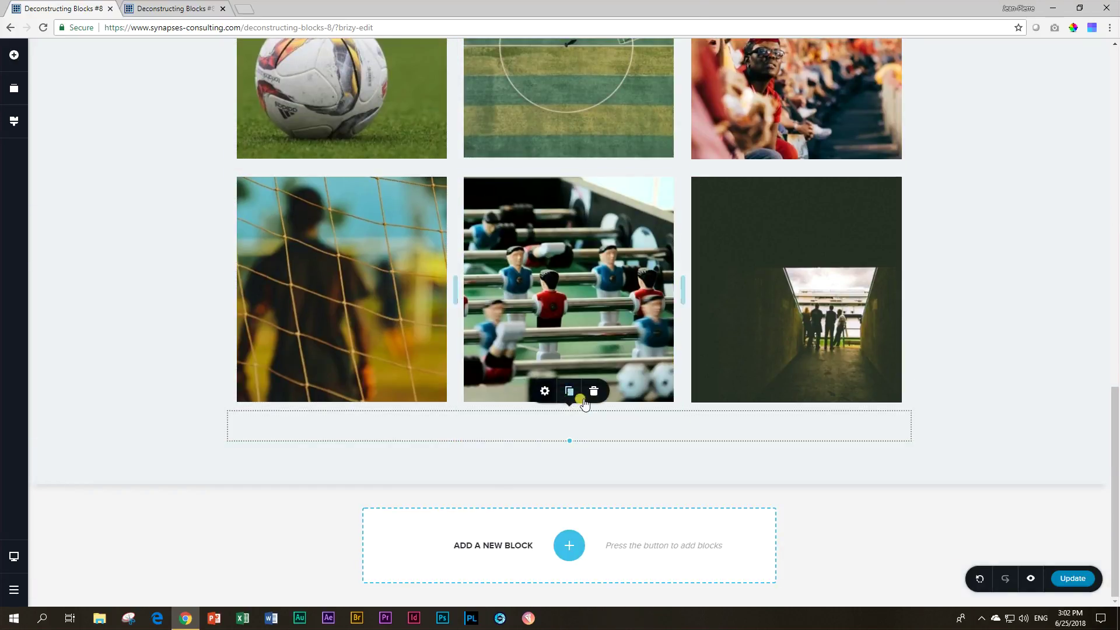
pyautogui.click(543, 392)
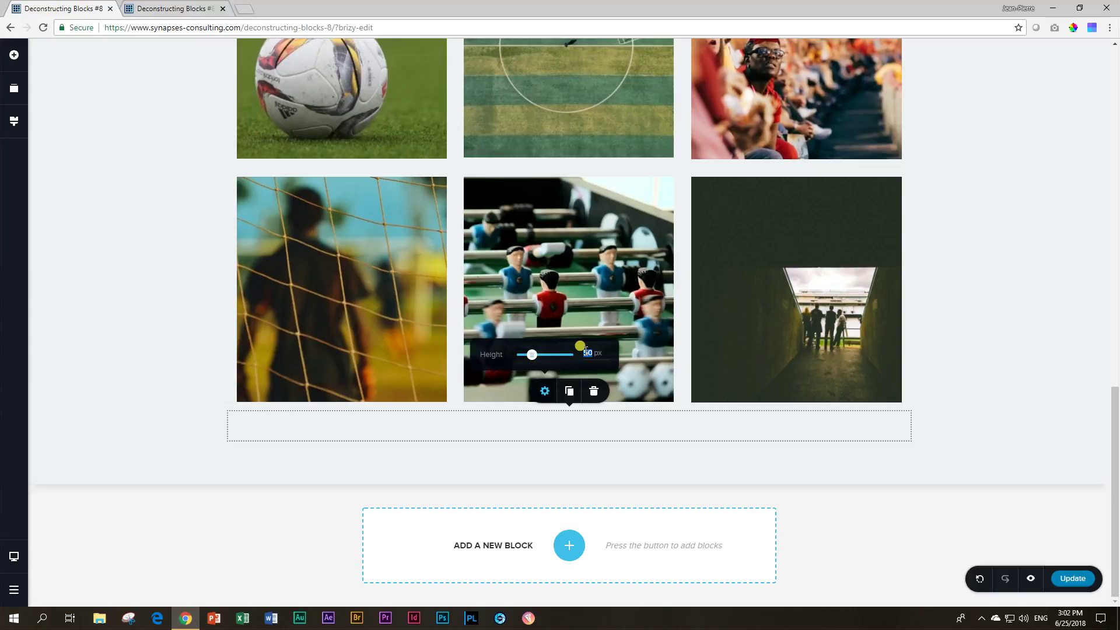
pyautogui.write('0')
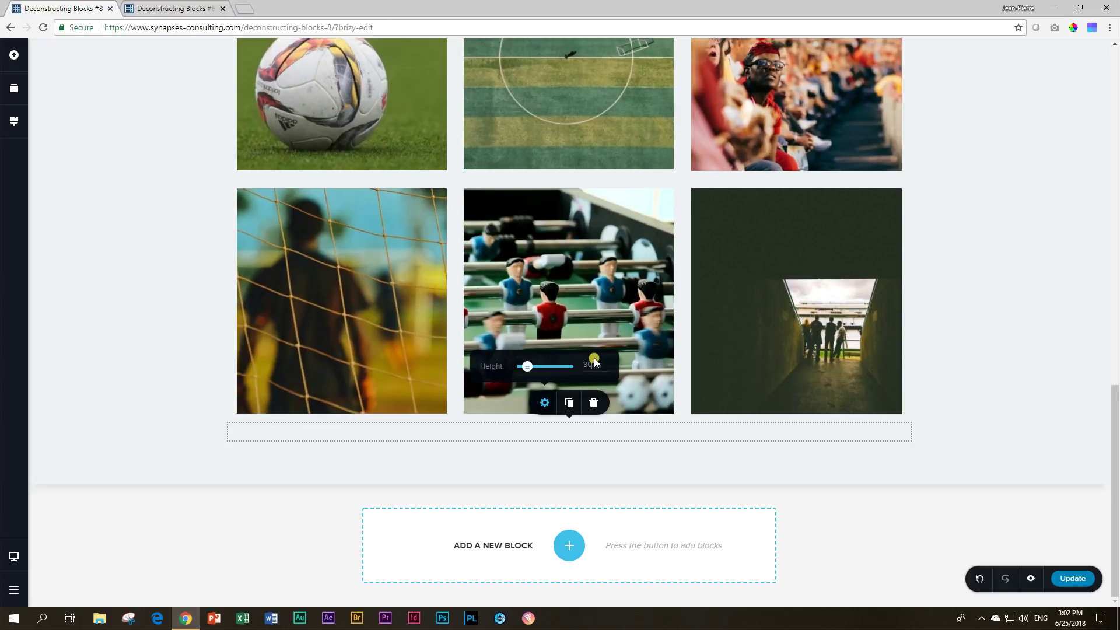
pyautogui.scroll(6, 594, 356)
pyautogui.scroll(4, 575, 376)
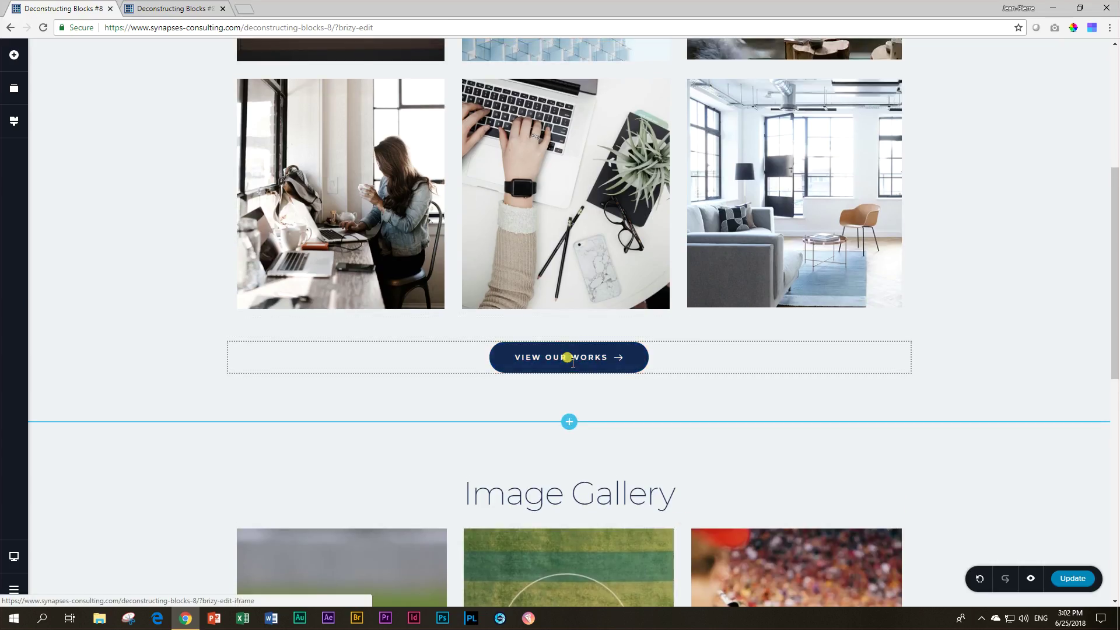
# Drag a Button element from Add Elements to just below the soccer photo grid.
pyautogui.click(14, 55)
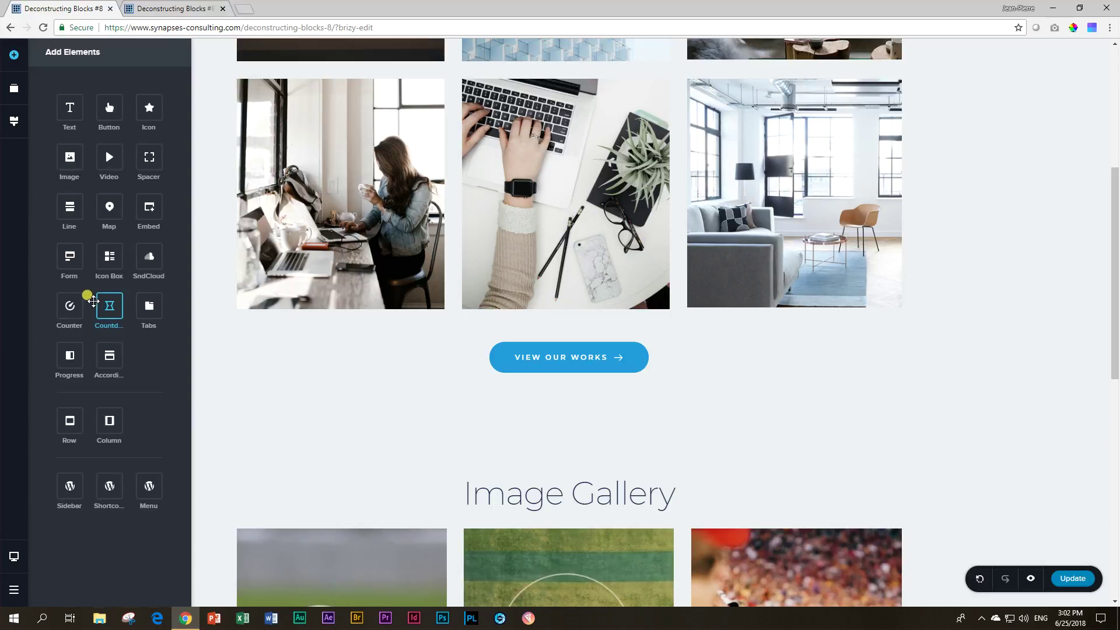
pyautogui.moveTo(91, 300); pyautogui.dragTo(345, 353)
pyautogui.scroll(-10, 336, 347)
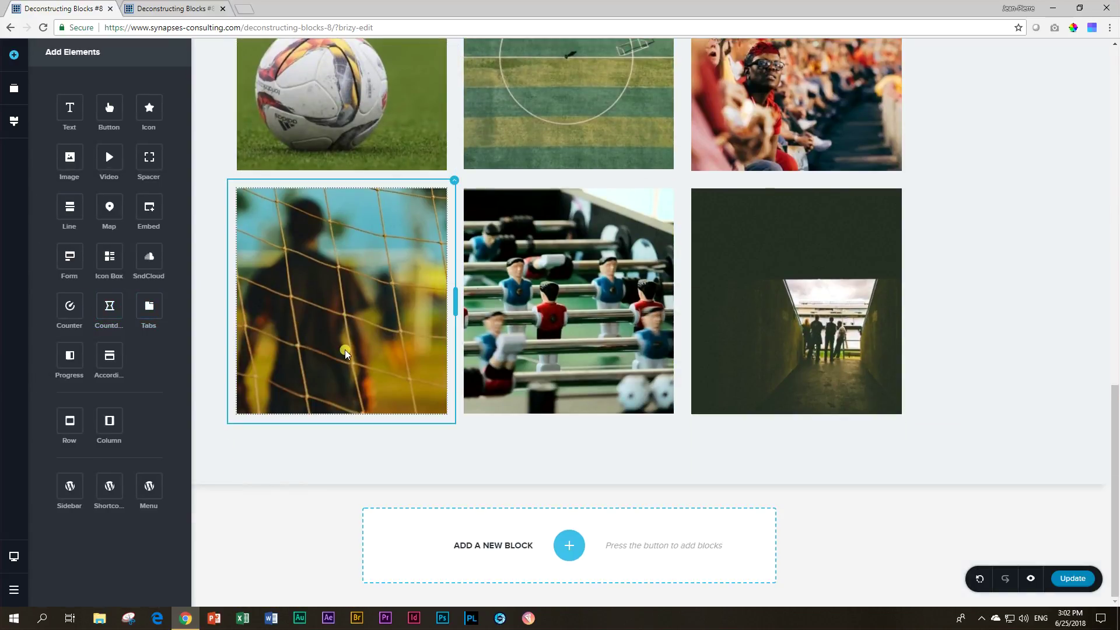
pyautogui.moveTo(108, 109); pyautogui.dragTo(475, 453)
pyautogui.scroll(7, 490, 476)
pyautogui.scroll(4, 506, 477)
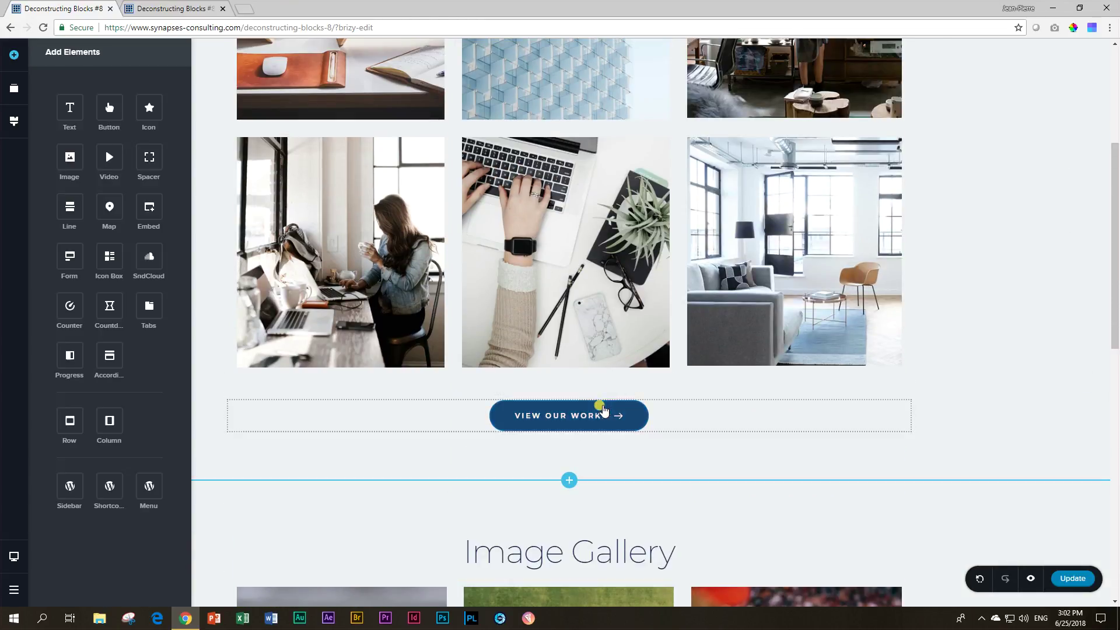
# Inspect the original VIEW OUR WORKS button's size and rounded corner settings.
pyautogui.click(569, 410)
pyautogui.click(483, 385)
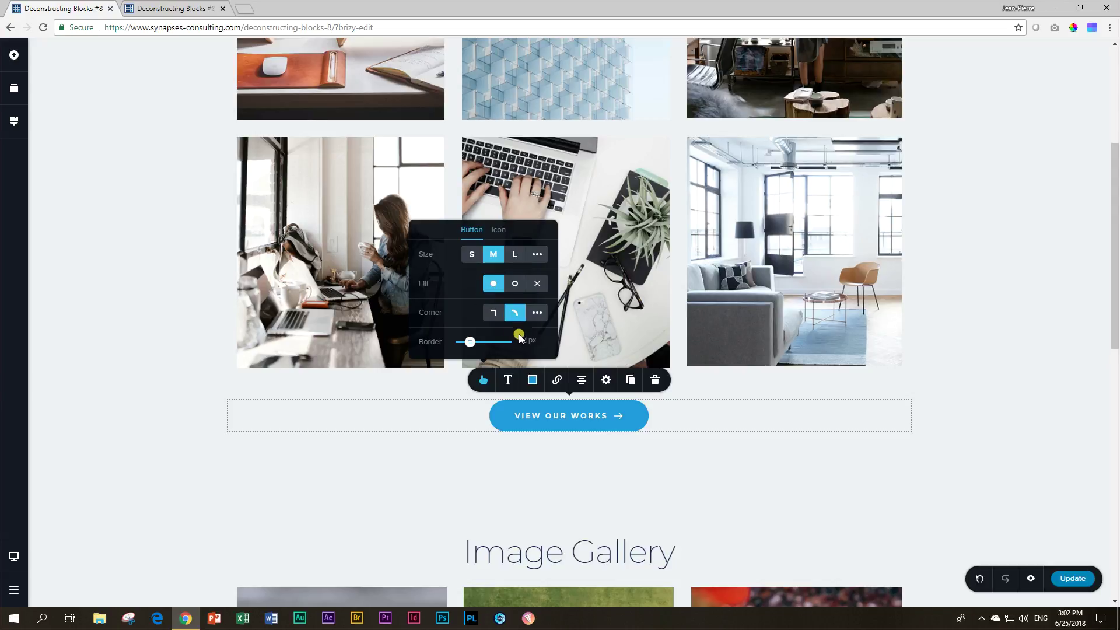
pyautogui.click(538, 313)
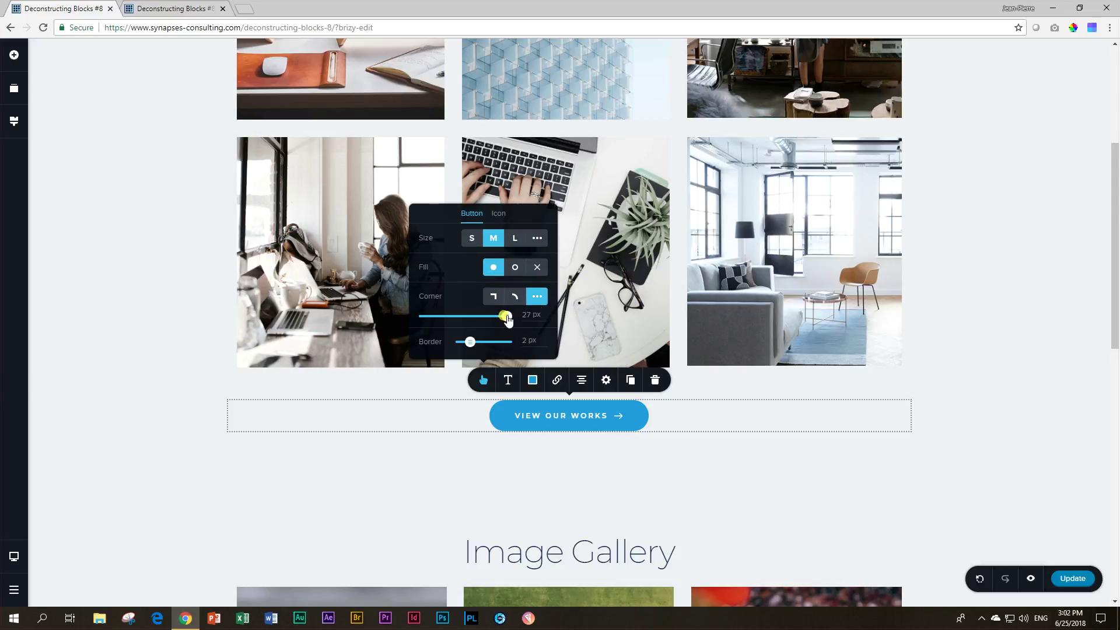
pyautogui.click(514, 297)
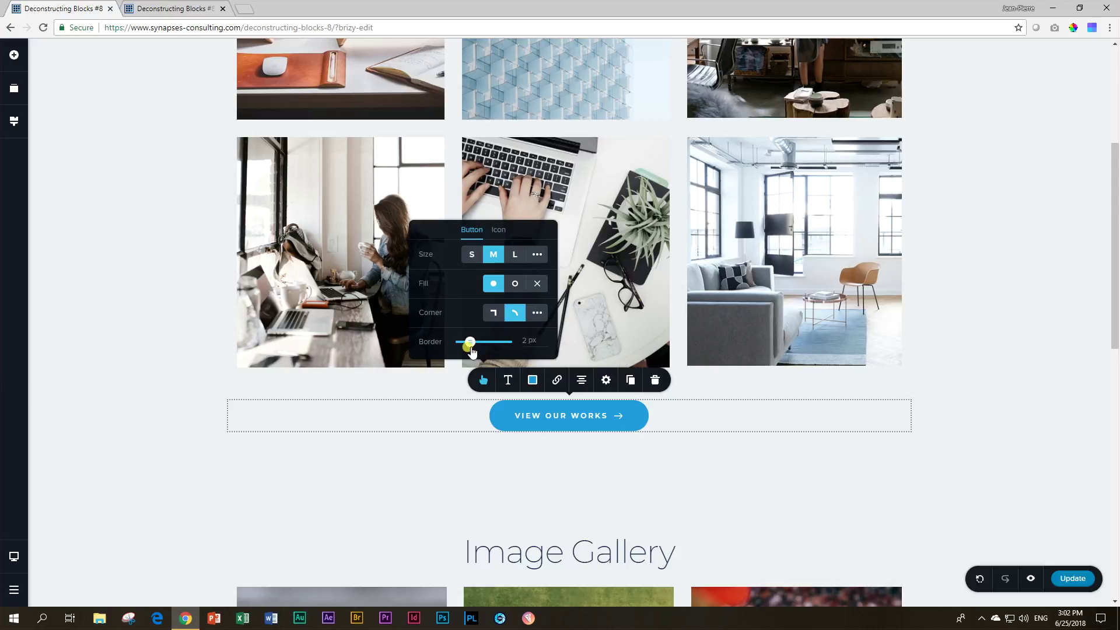
pyautogui.scroll(-10, 488, 370)
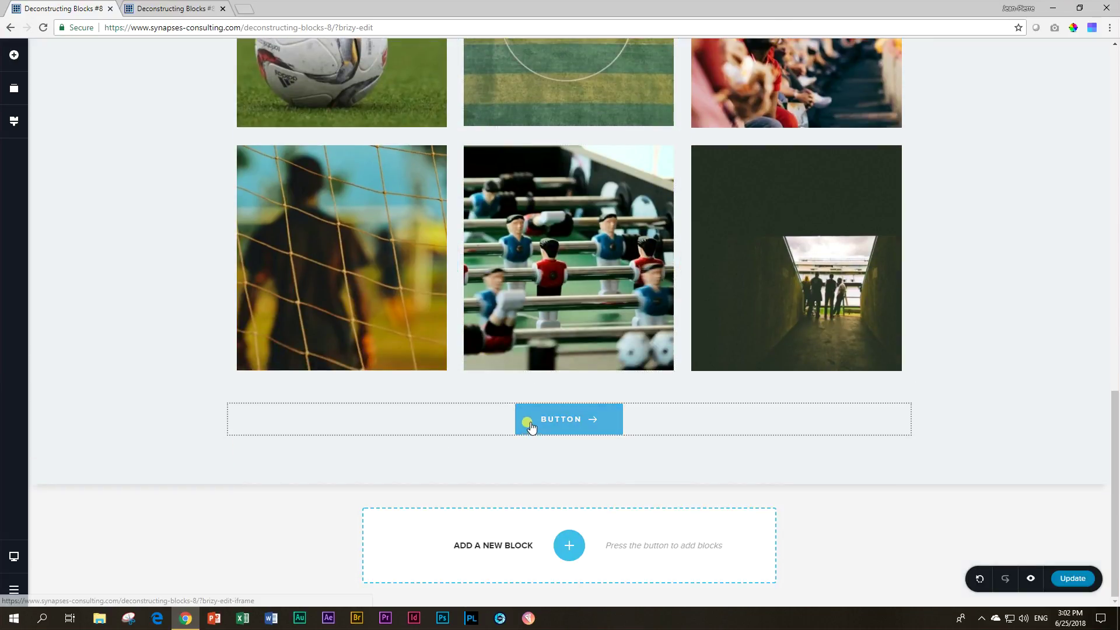
# Set the new button to size S with custom 24 px rounded corners.
pyautogui.click(530, 425)
pyautogui.click(483, 383)
pyautogui.click(471, 258)
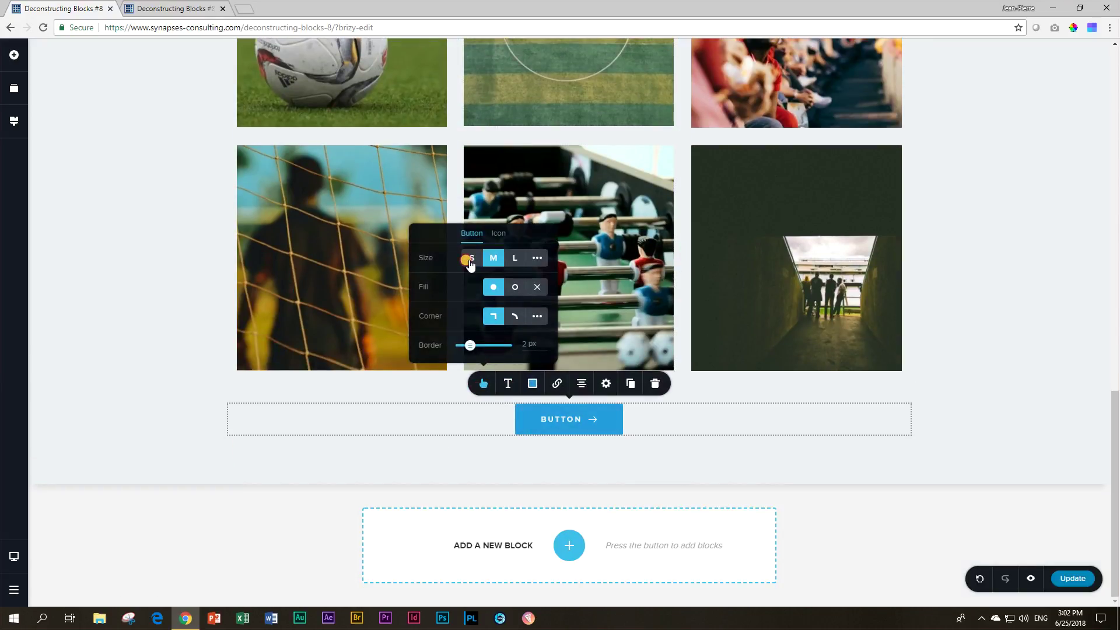
pyautogui.click(515, 320)
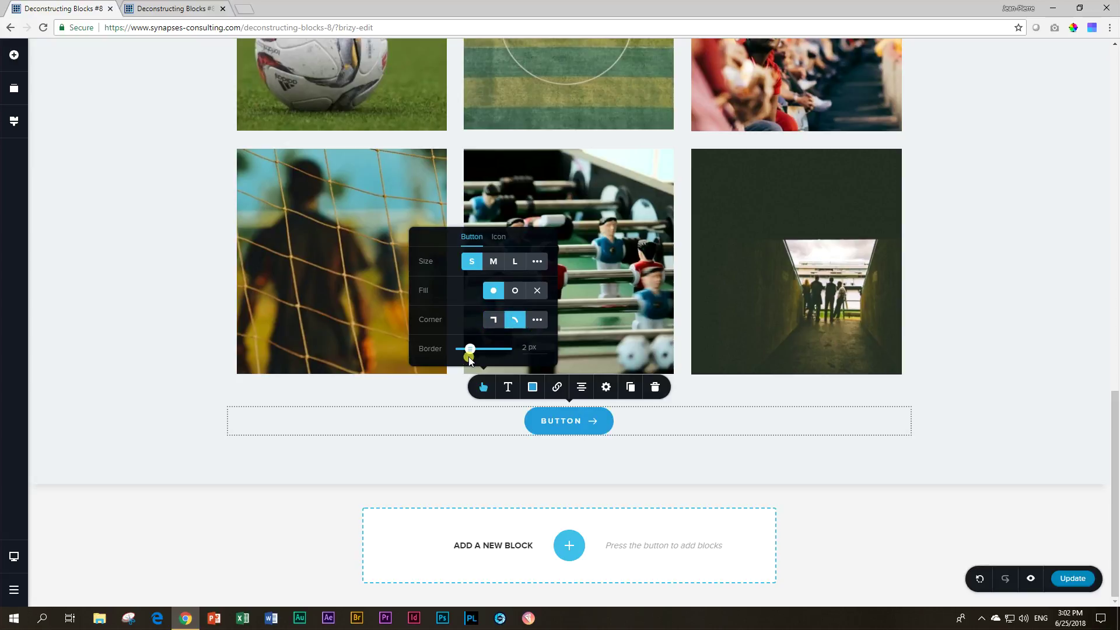
pyautogui.click(537, 319)
# Replace the button's BUTTON label with 'VIEW OUR WORKS'.
pyautogui.scroll(10, 577, 407)
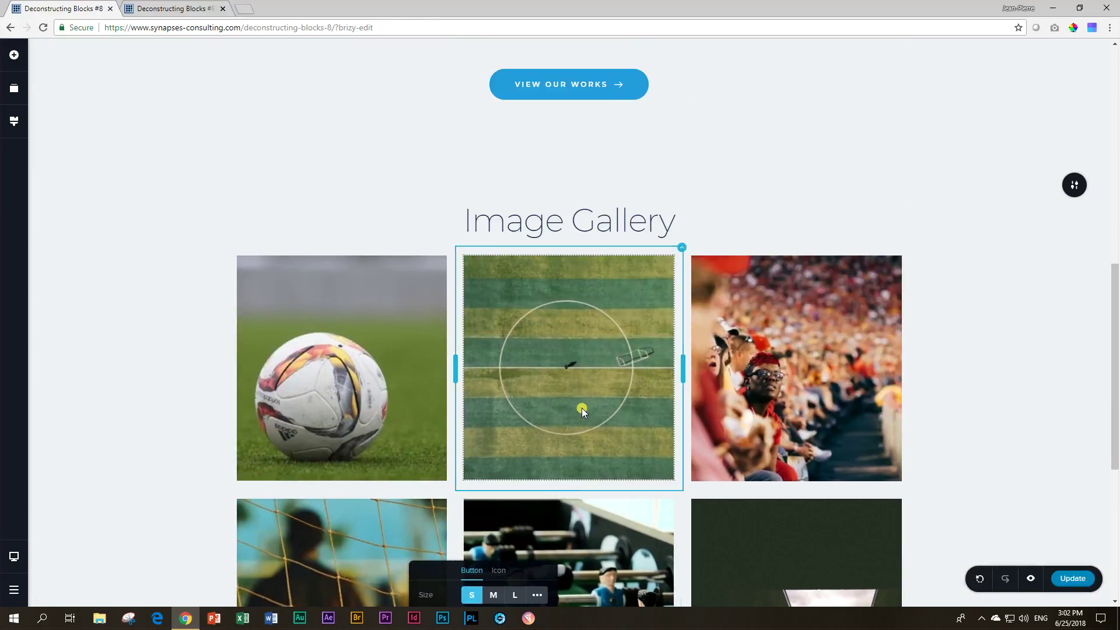
pyautogui.scroll(-10, 541, 312)
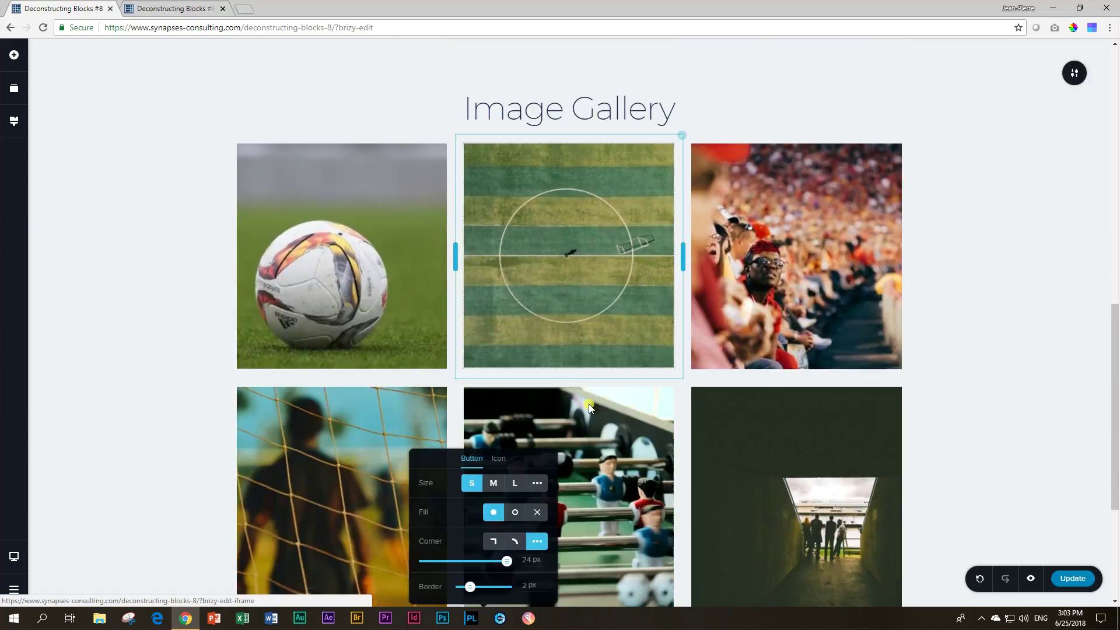
pyautogui.click(539, 417)
pyautogui.doubleClick(540, 417)
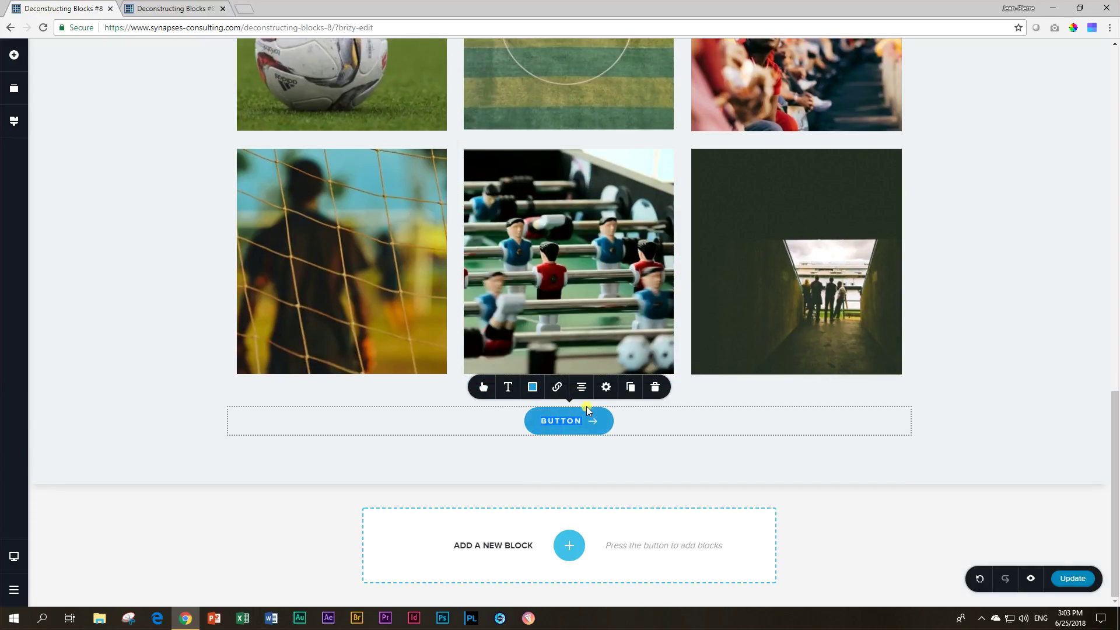
pyautogui.write('VIE')
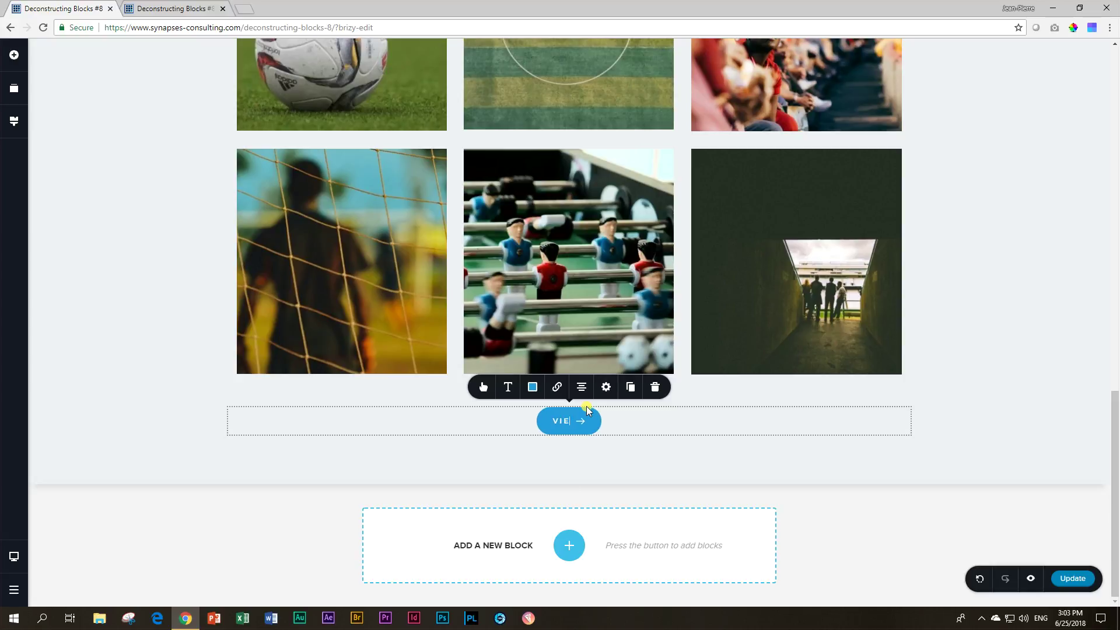
pyautogui.write('W OUR WORKS')
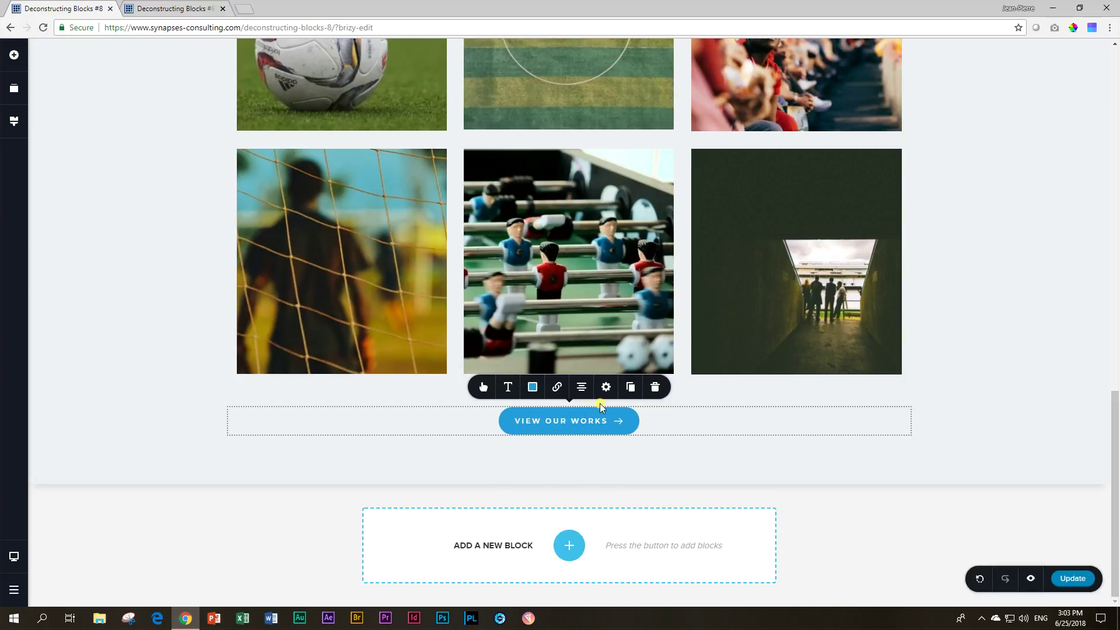
pyautogui.click(569, 460)
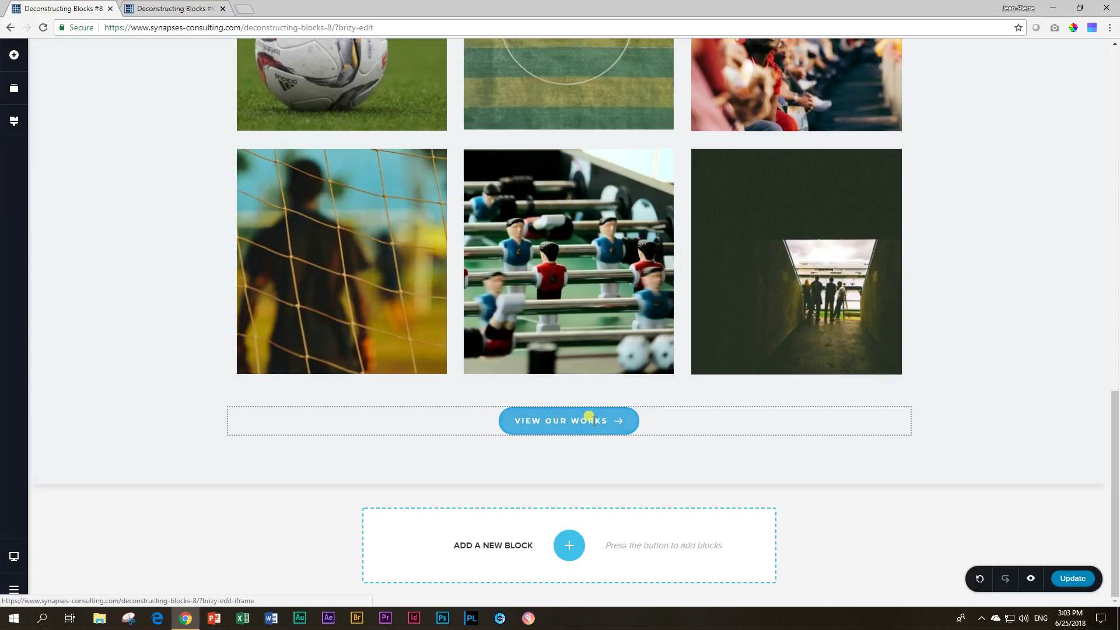
pyautogui.hotkey('ctrl', 'd')
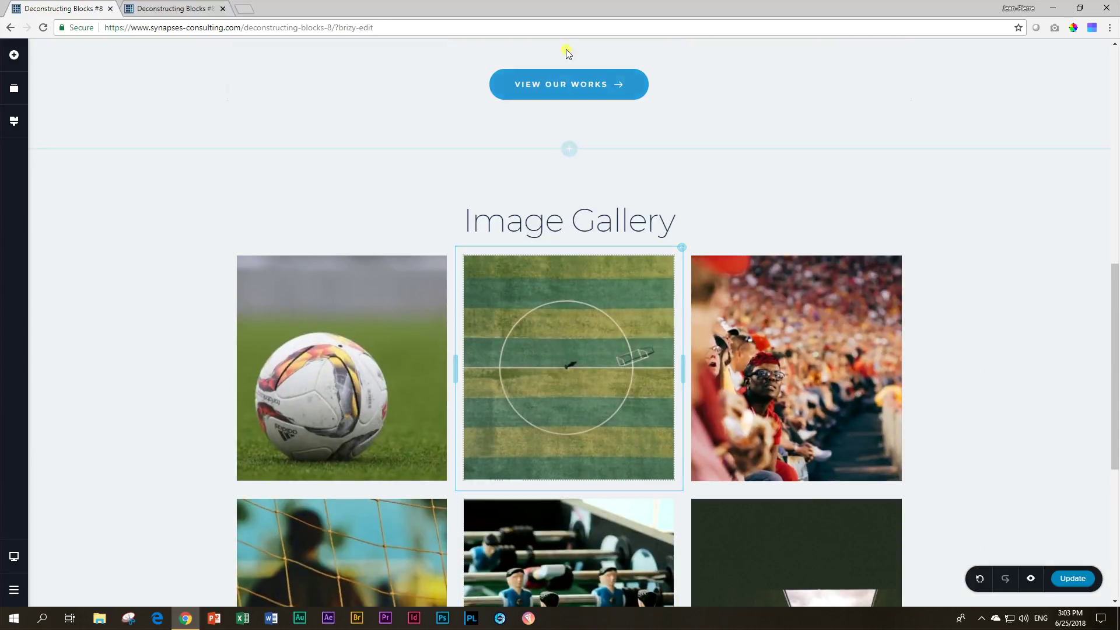
pyautogui.scroll(3, 558, 97)
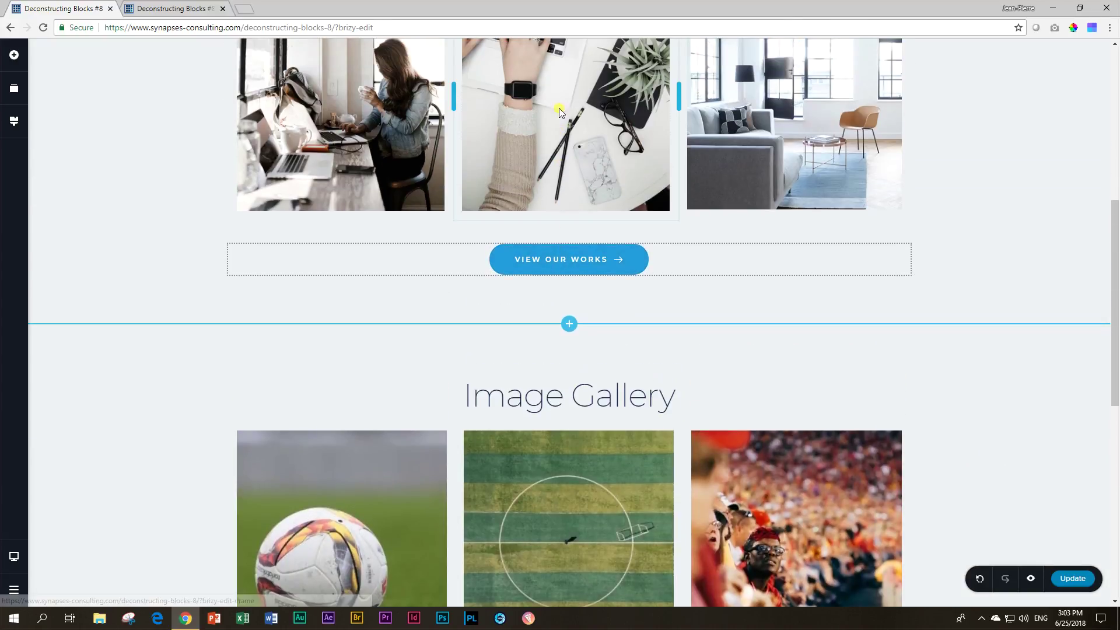
# Check the reference button's hover colour: dark navy #142850 at 81% opacity.
pyautogui.click(542, 257)
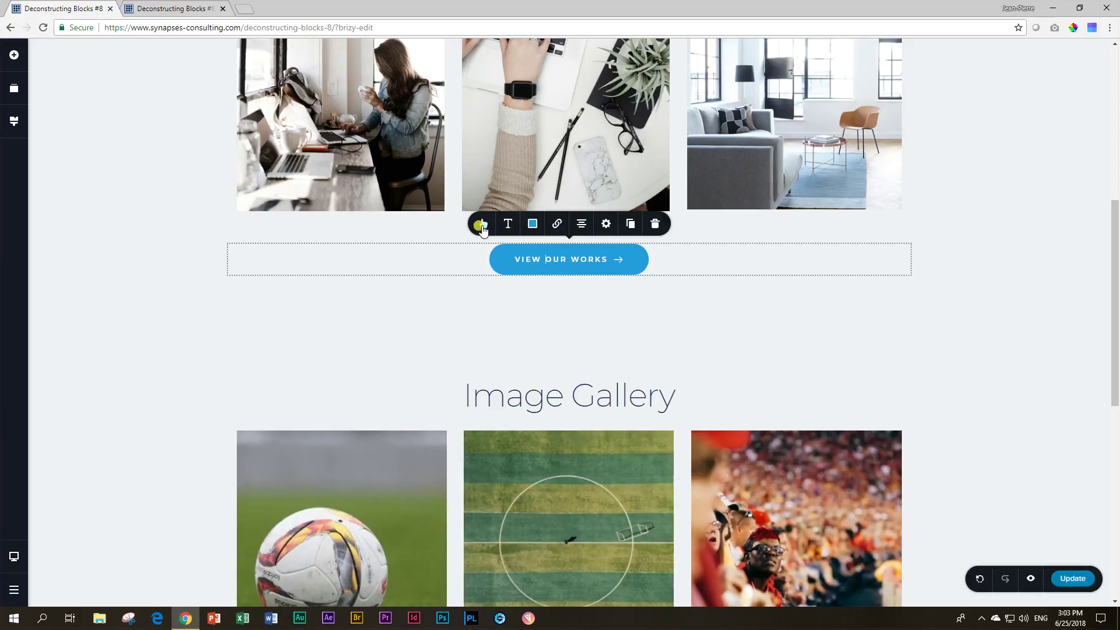
pyautogui.click(530, 228)
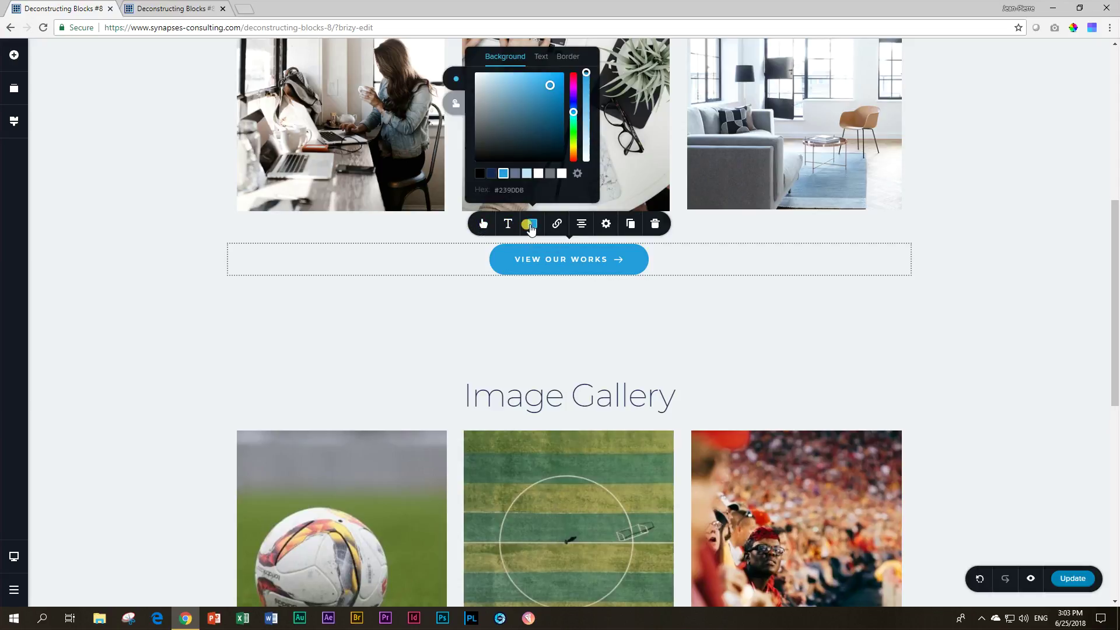
pyautogui.click(456, 104)
pyautogui.click(489, 174)
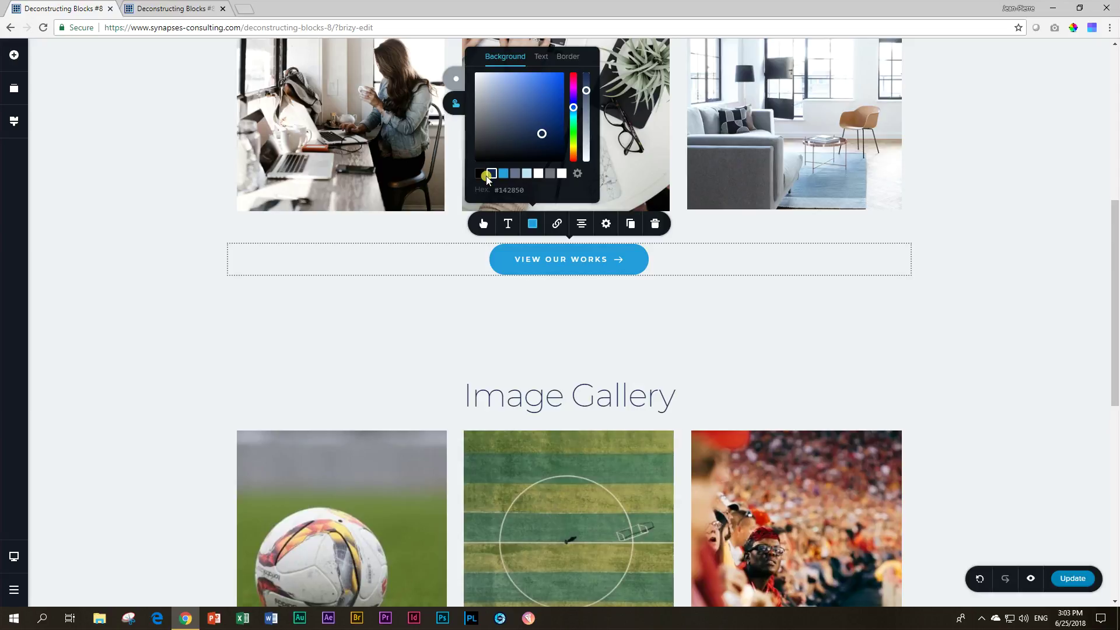
pyautogui.click(585, 86)
pyautogui.moveTo(586, 90); pyautogui.dragTo(586, 91)
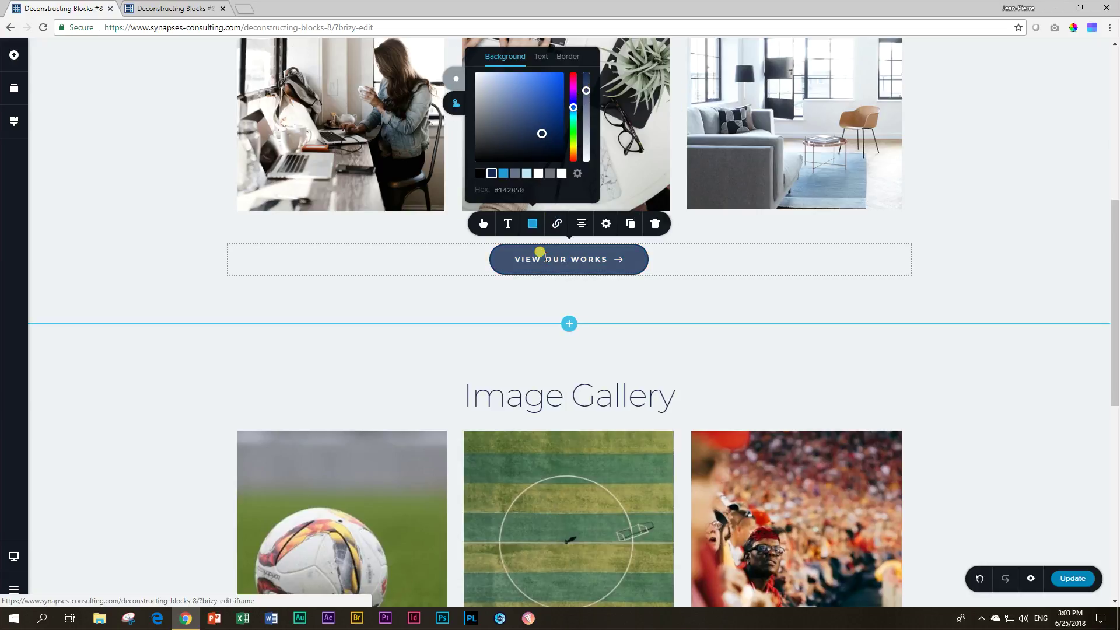
pyautogui.scroll(-9, 551, 258)
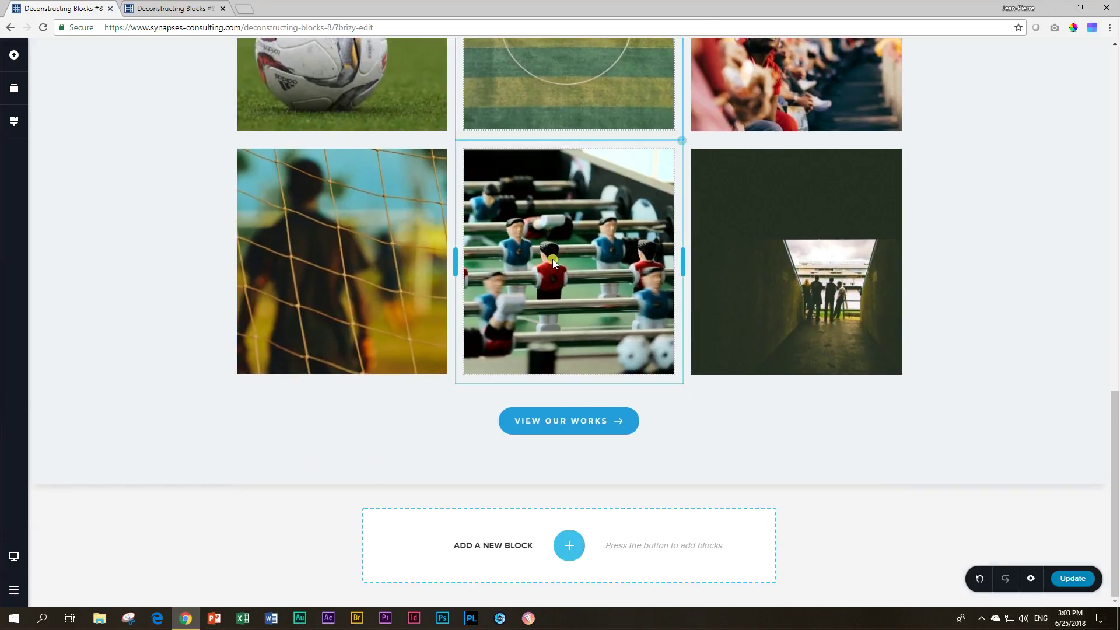
# Set the soccer gallery button's hover background to dark navy #142850.
pyautogui.click(565, 435)
pyautogui.click(532, 387)
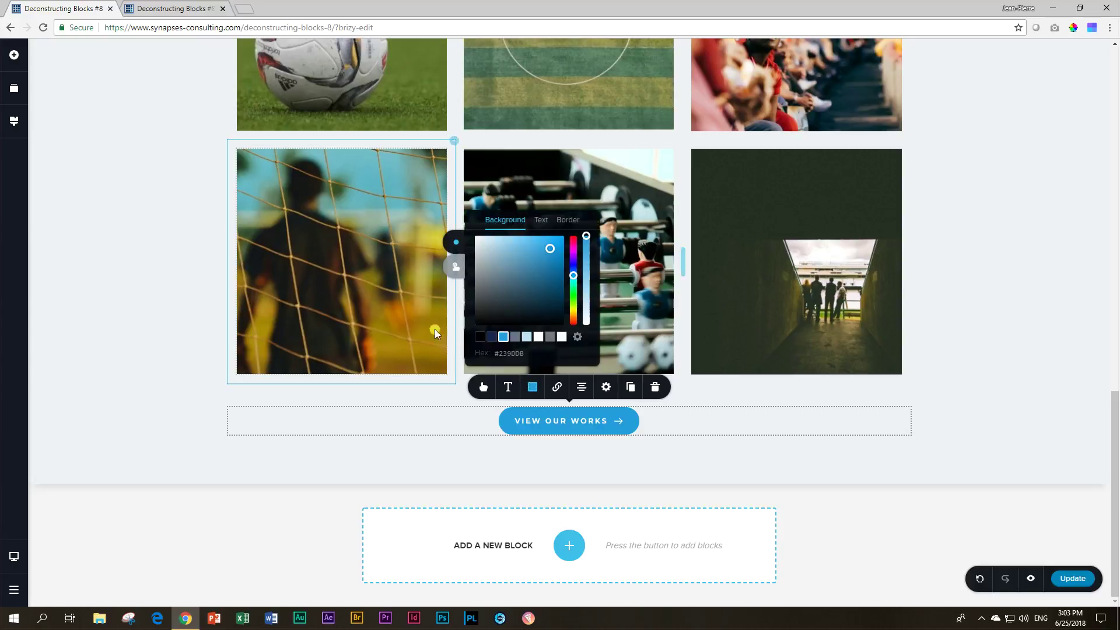
pyautogui.click(455, 267)
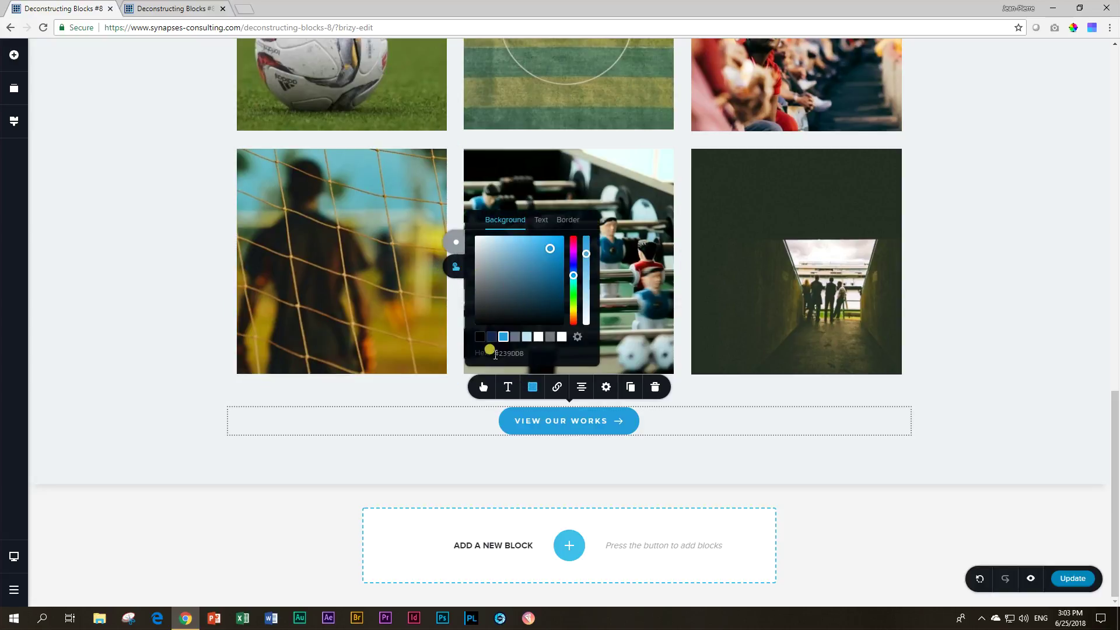
pyautogui.click(492, 337)
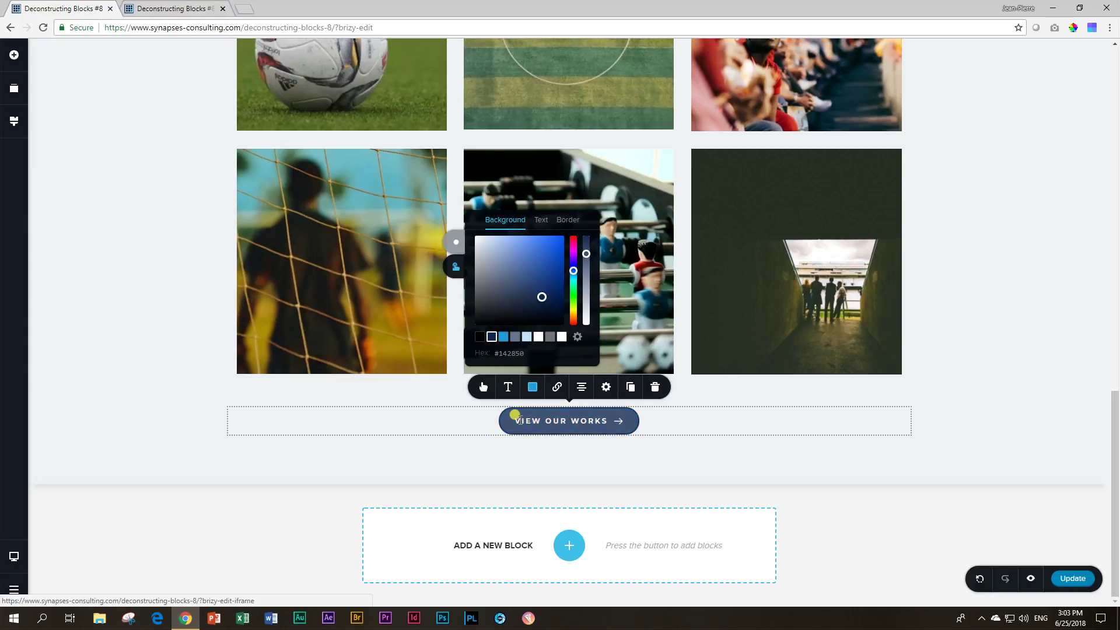
pyautogui.click(567, 220)
pyautogui.click(790, 398)
pyautogui.scroll(8, 790, 397)
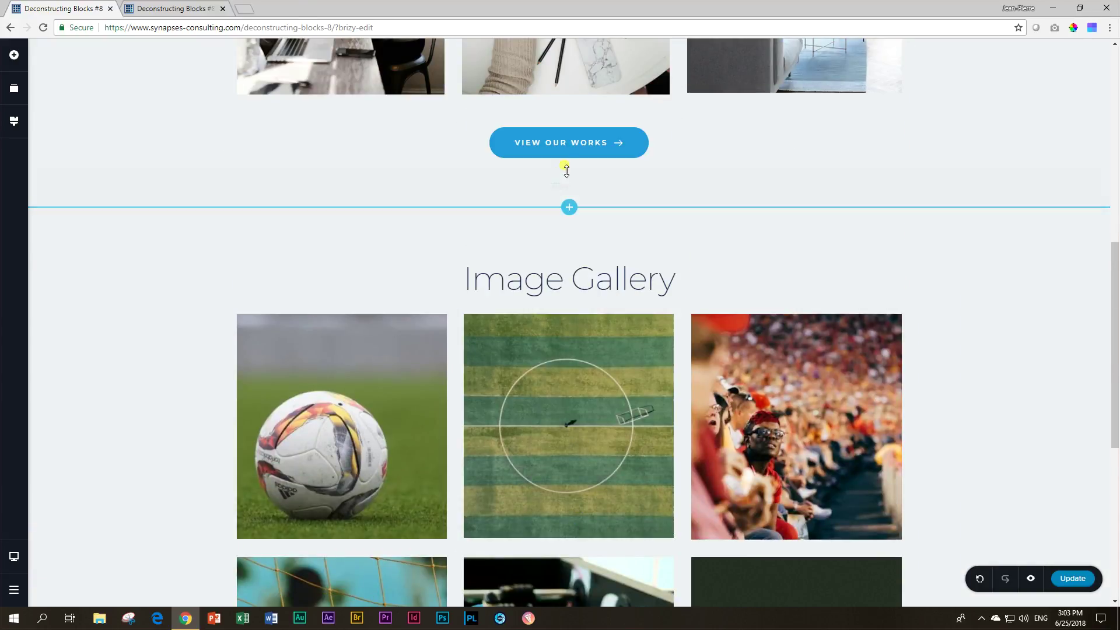
pyautogui.scroll(-1, 592, 240)
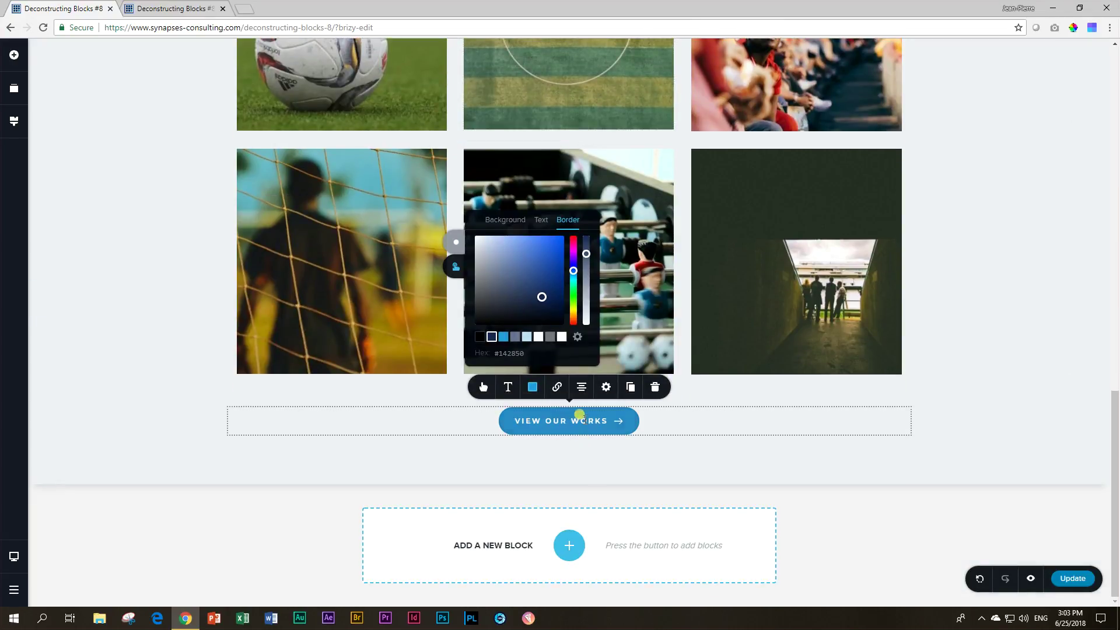
pyautogui.click(606, 387)
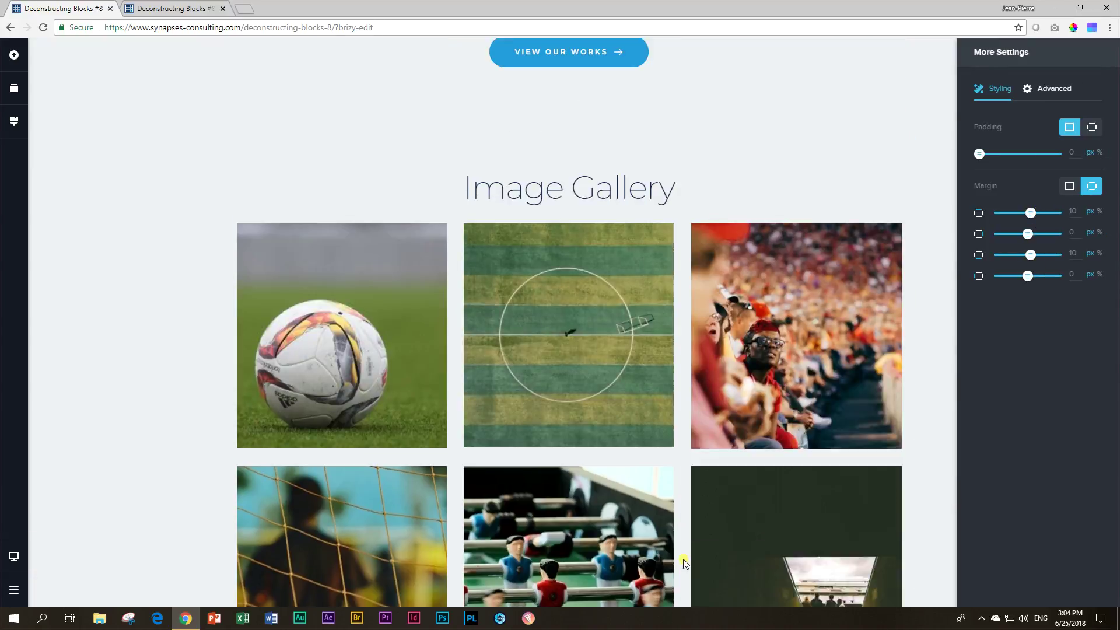
pyautogui.scroll(6, 566, 115)
pyautogui.click(571, 83)
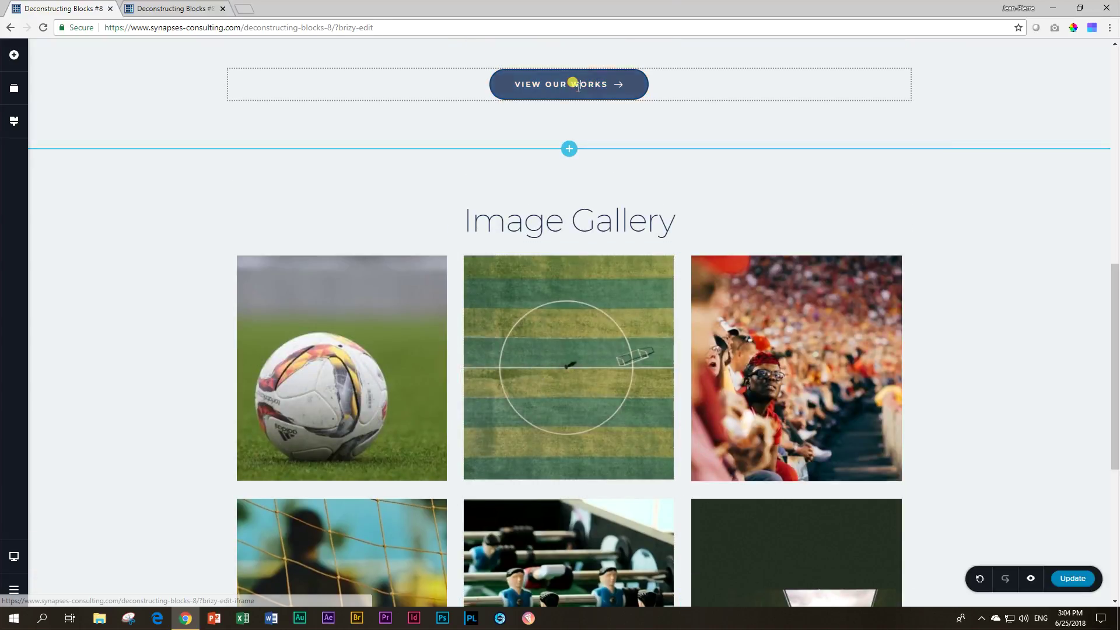
pyautogui.click(606, 49)
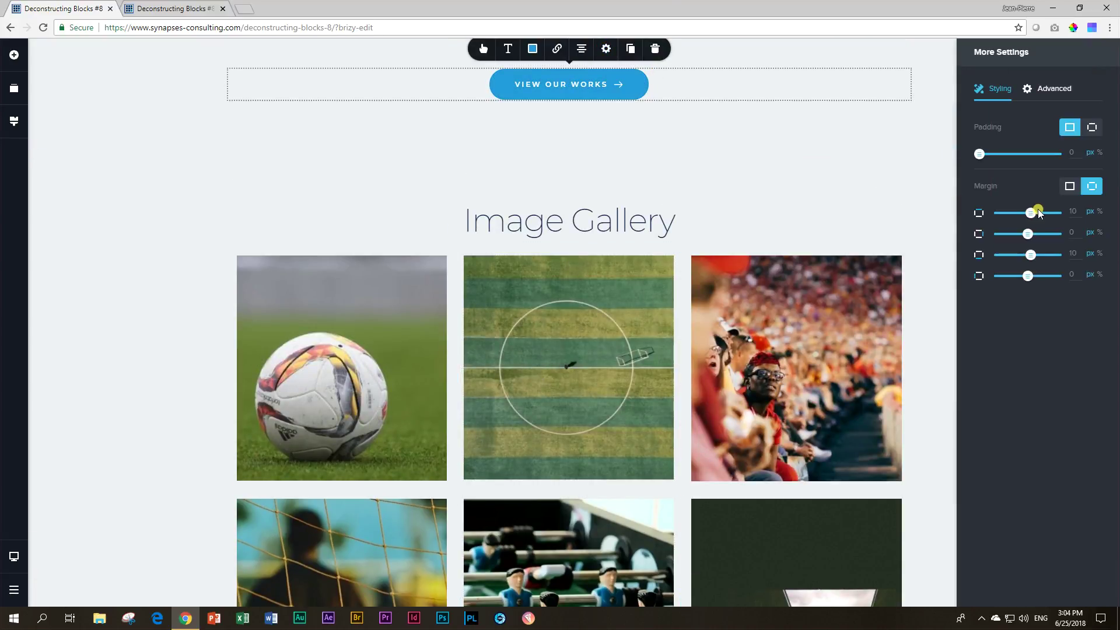
pyautogui.scroll(3, 650, 173)
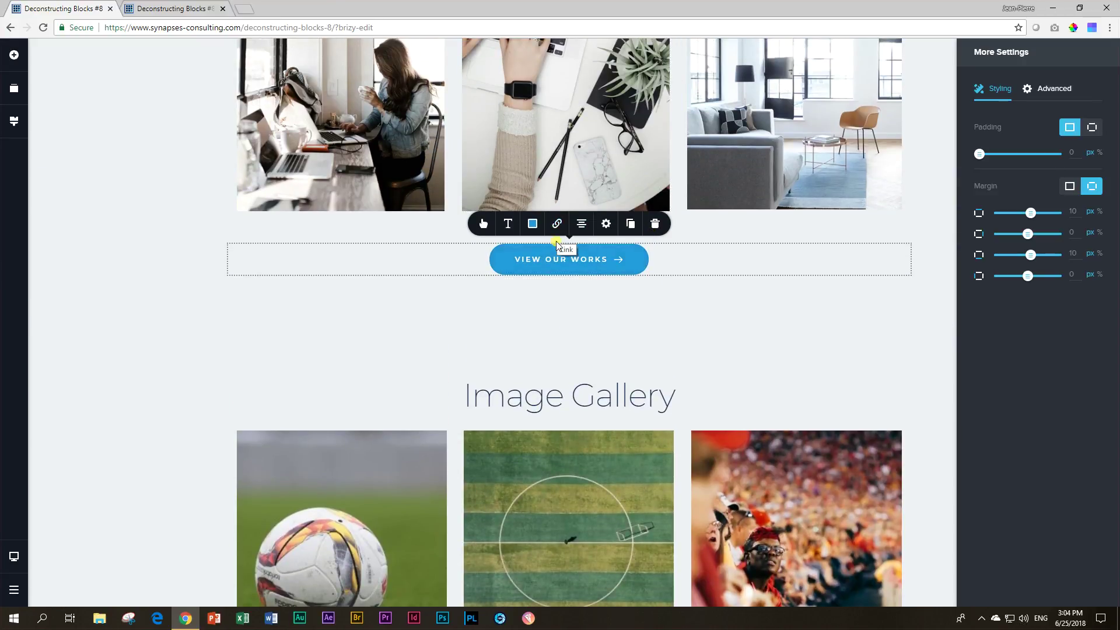
pyautogui.click(525, 253)
pyautogui.click(477, 225)
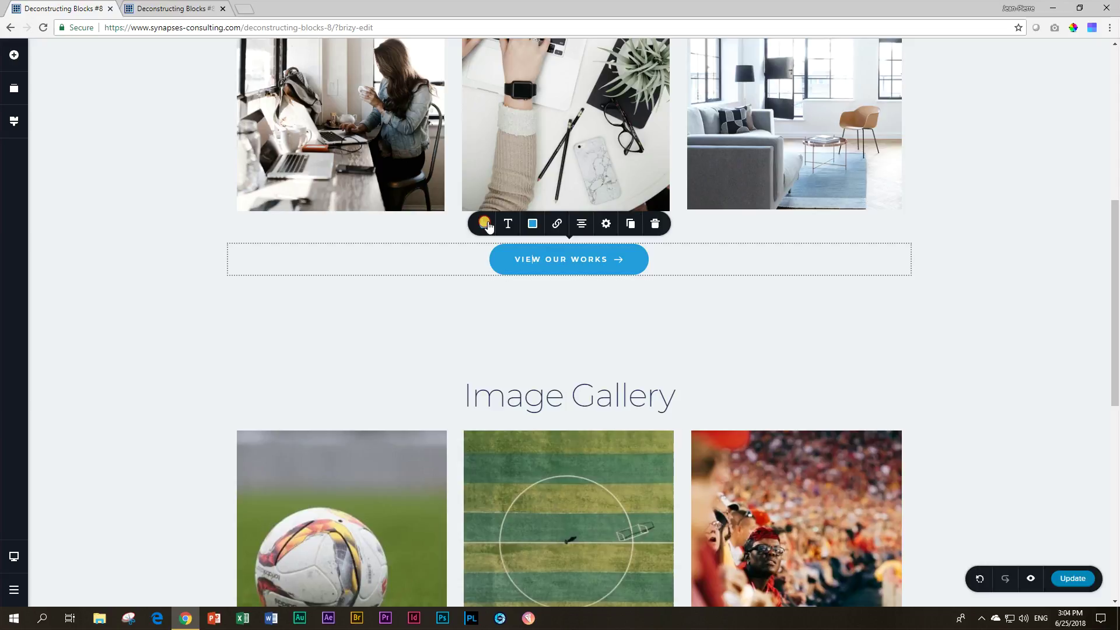
pyautogui.click(507, 225)
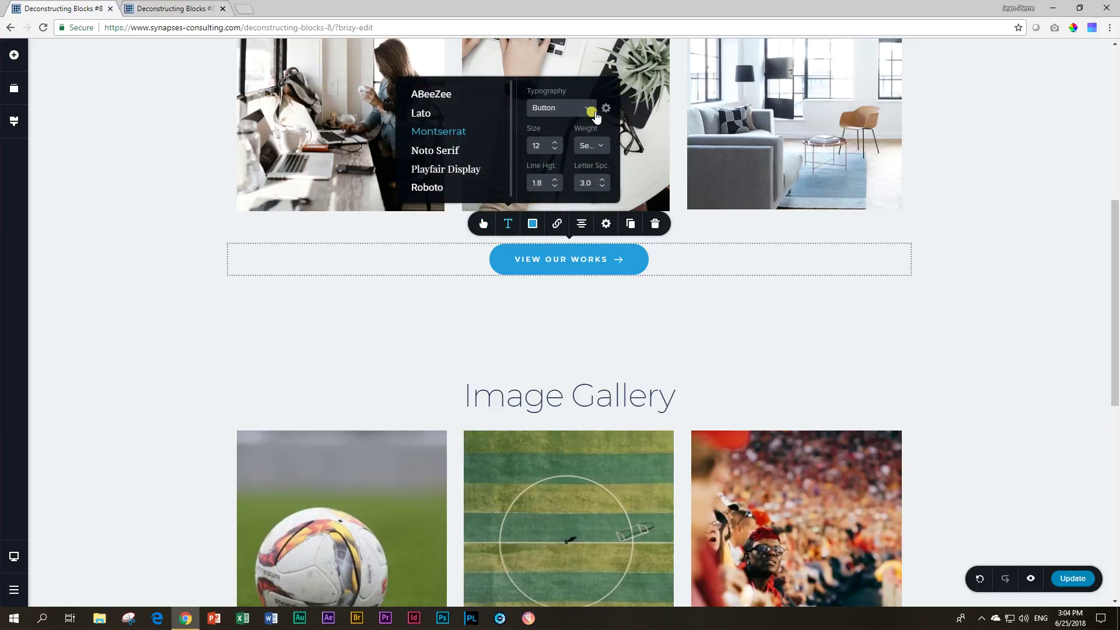
pyautogui.scroll(-9, 577, 254)
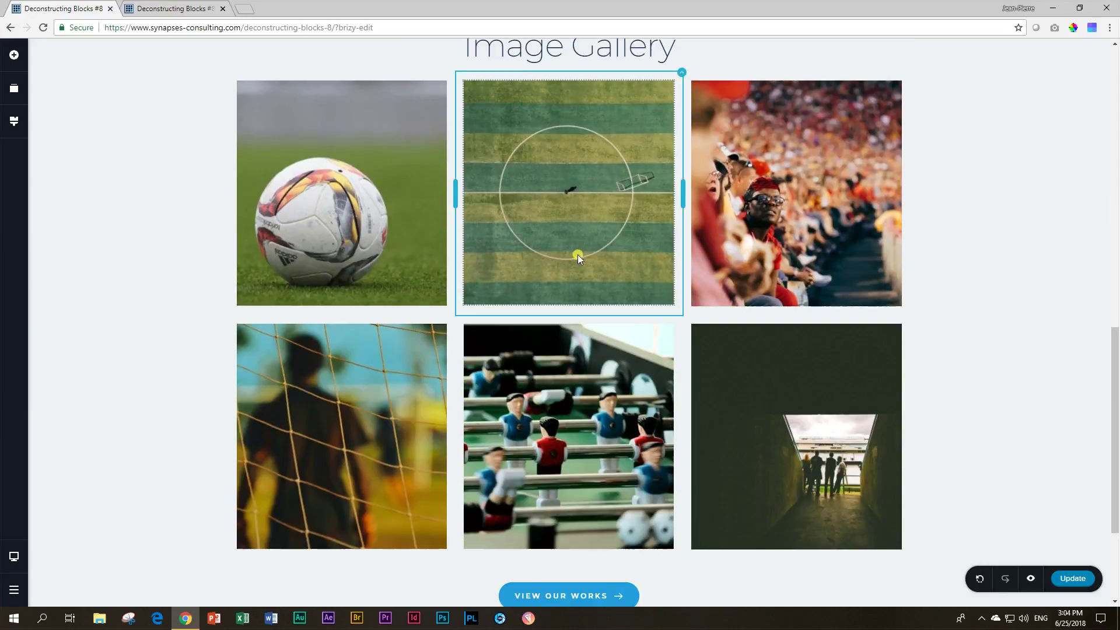
pyautogui.click(523, 415)
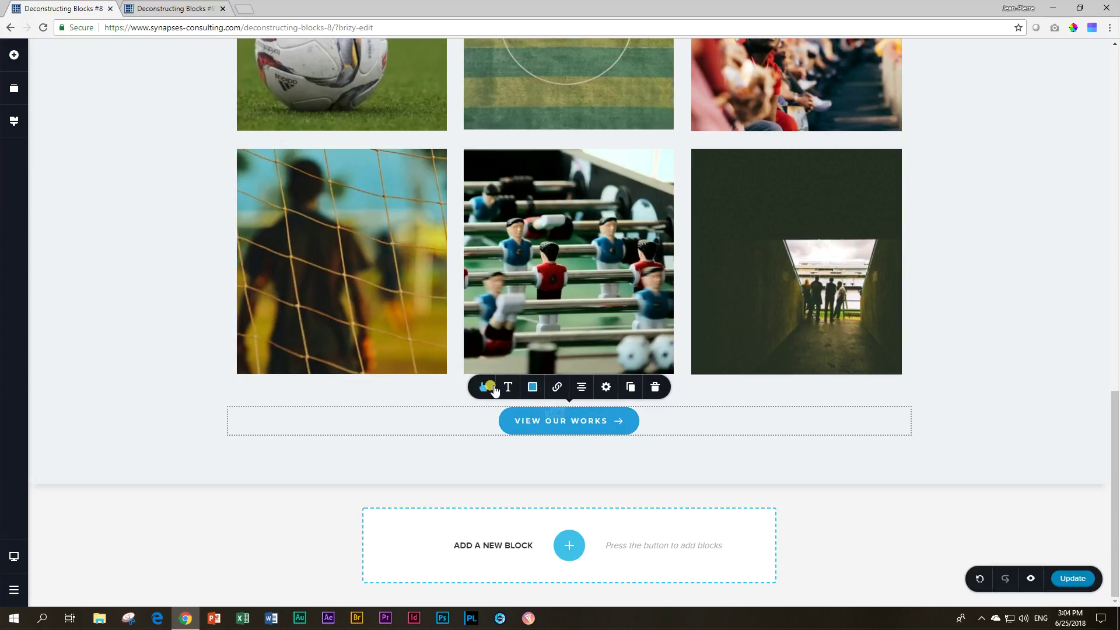
pyautogui.click(504, 387)
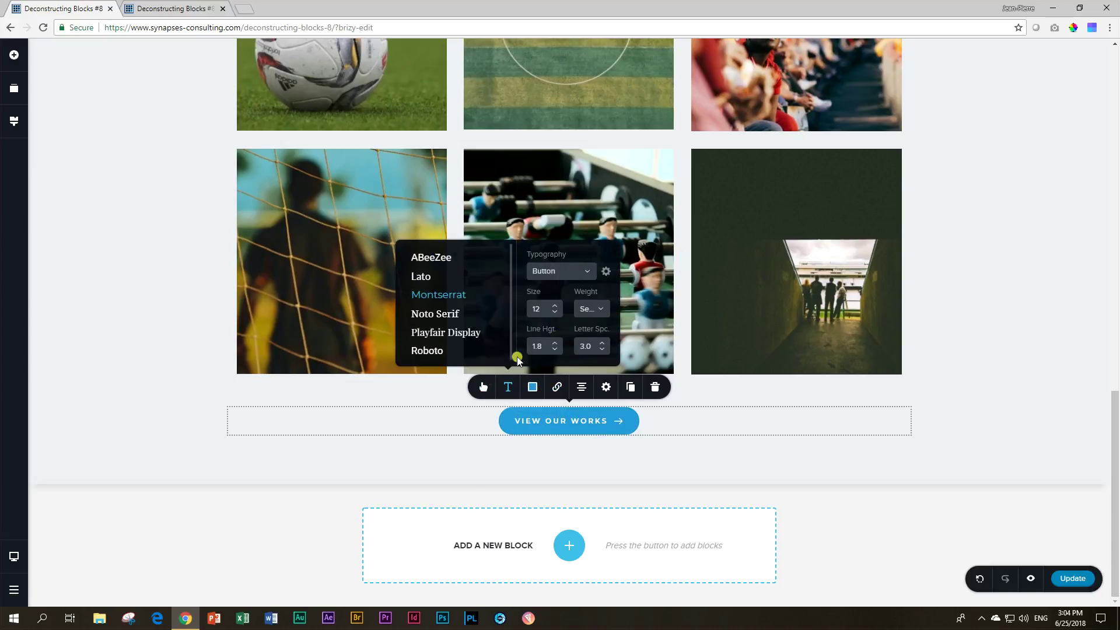
pyautogui.click(1042, 296)
pyautogui.scroll(15, 1042, 296)
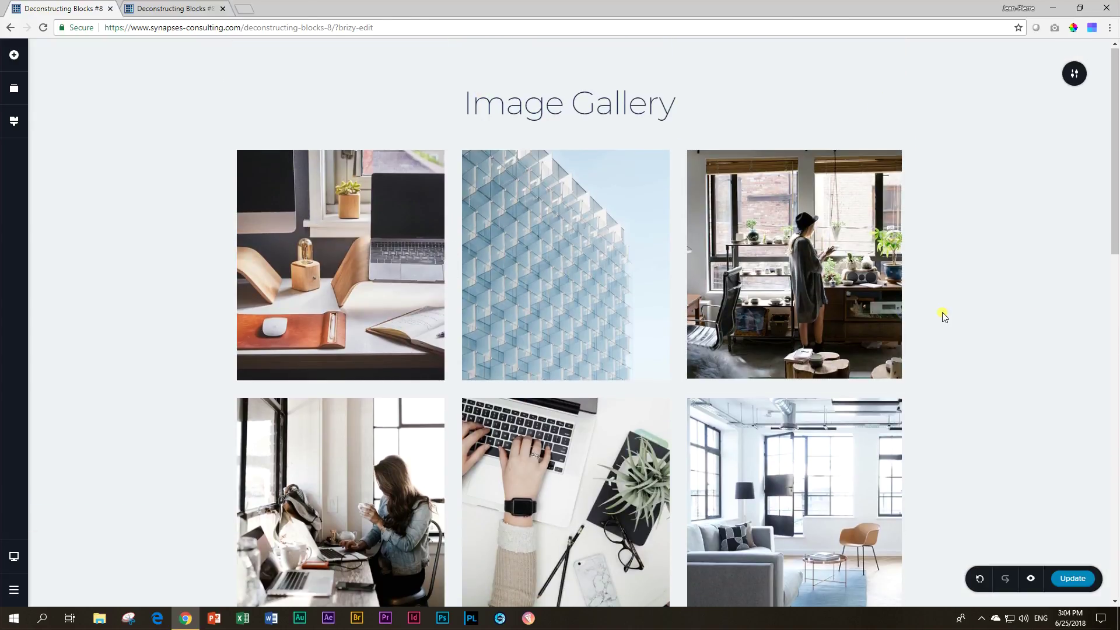
pyautogui.scroll(-4, 951, 306)
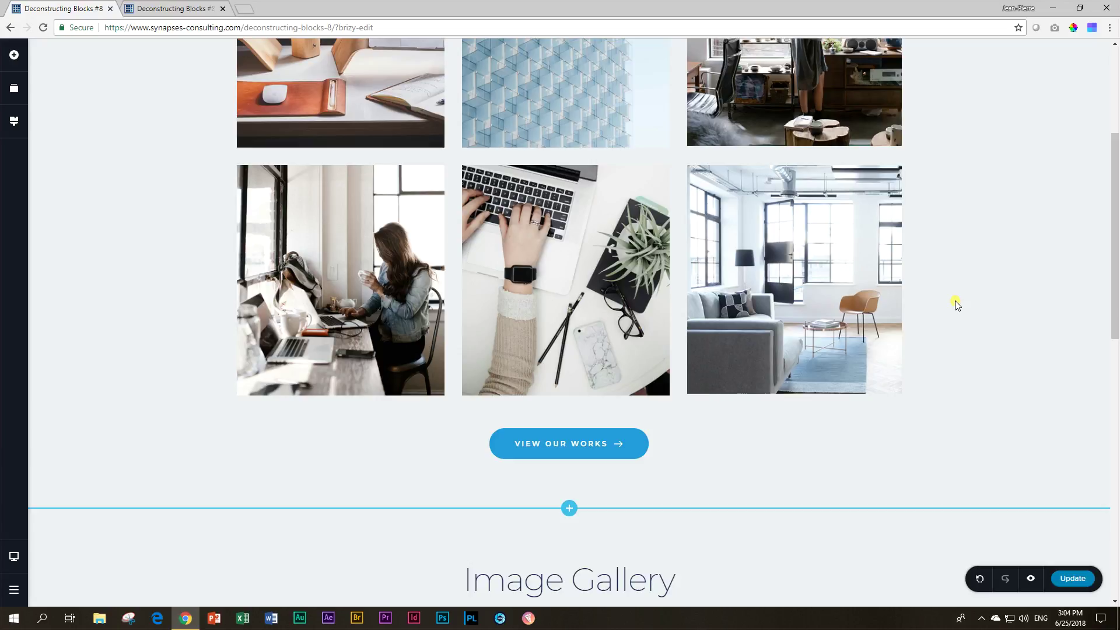
pyautogui.scroll(-6, 957, 303)
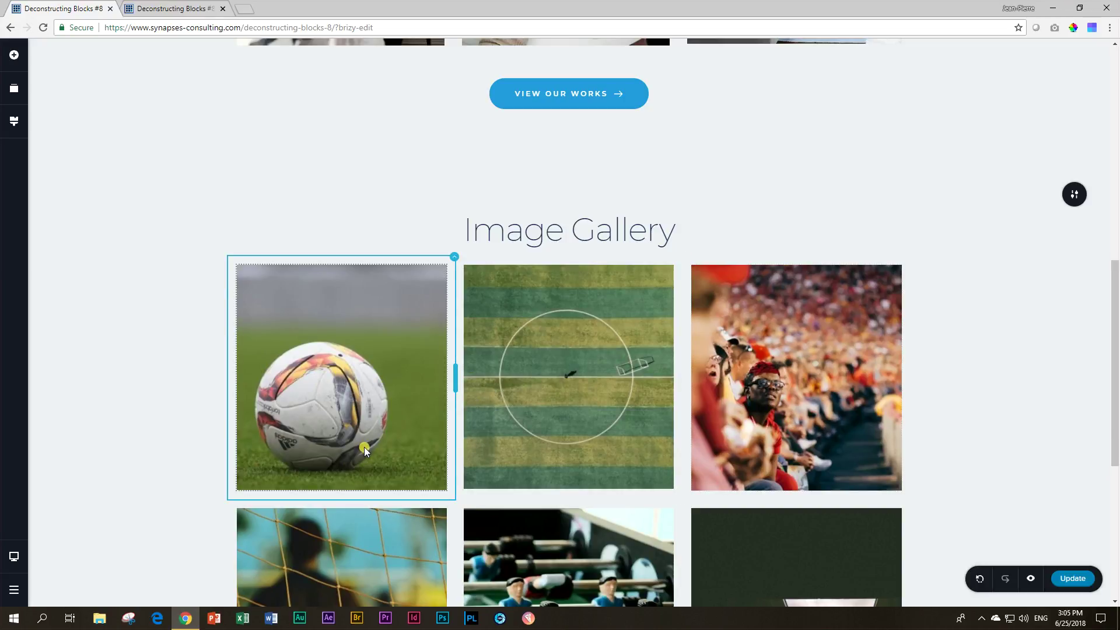
pyautogui.scroll(-5, 362, 449)
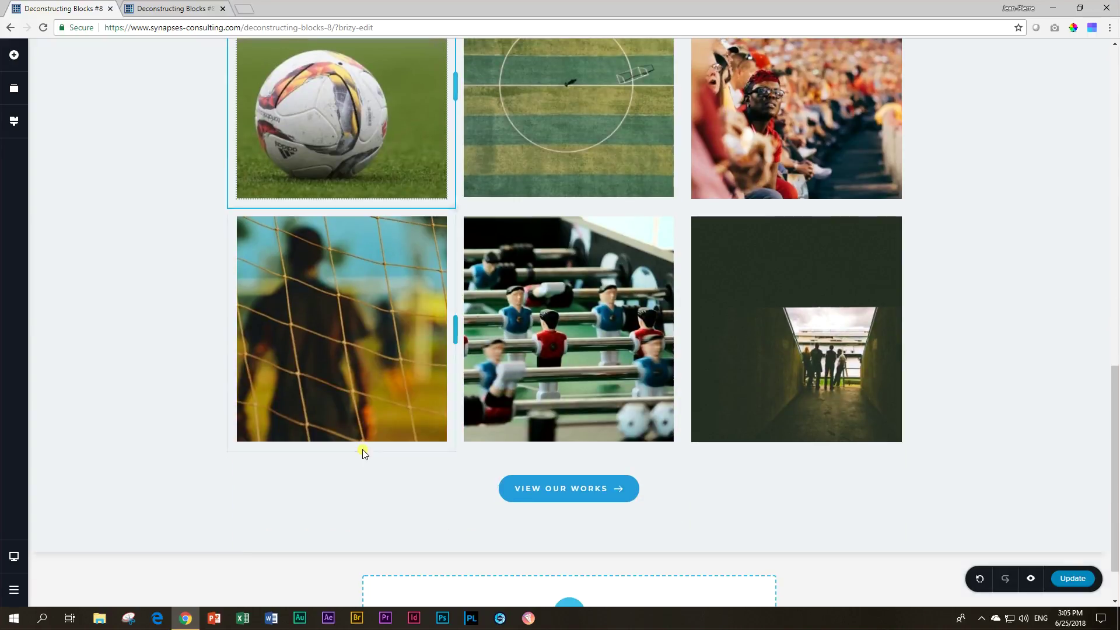
pyautogui.scroll(3, 363, 449)
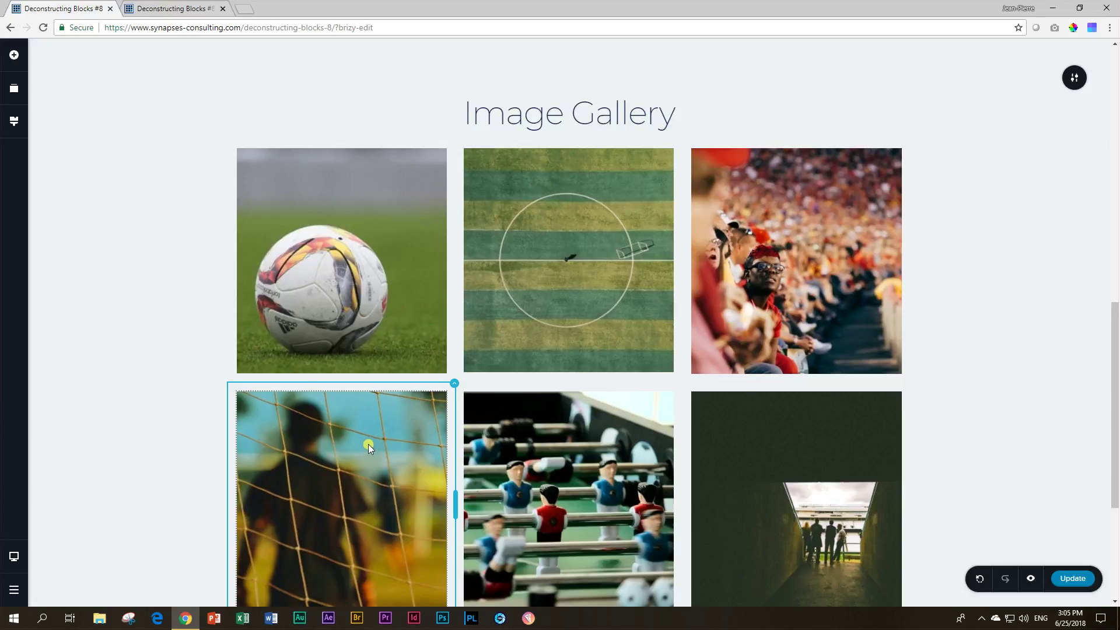
pyautogui.scroll(-3, 369, 447)
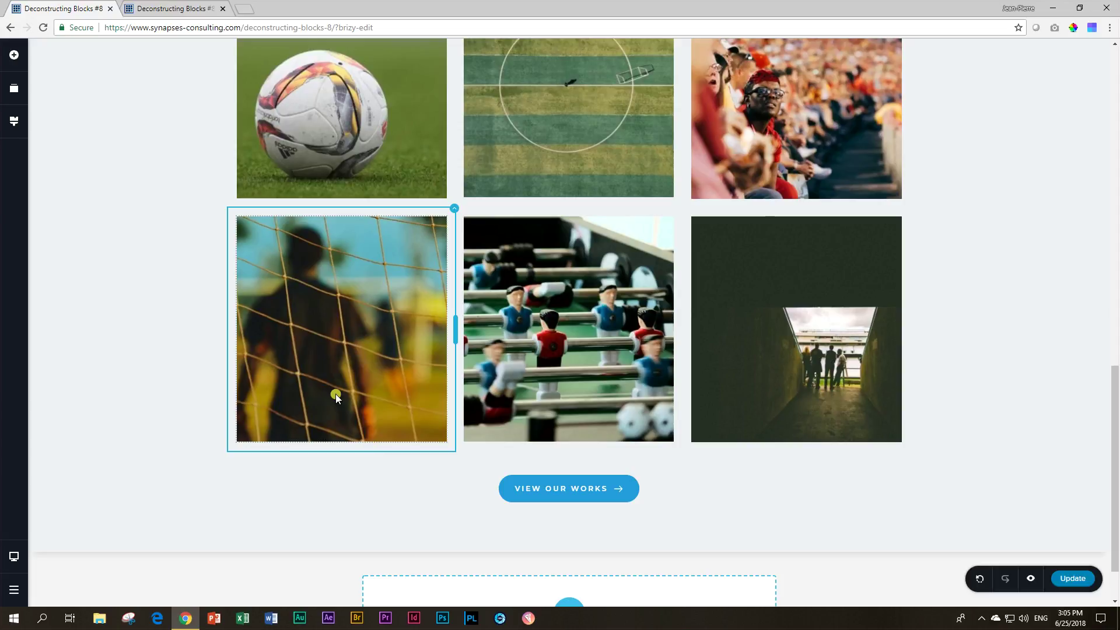
pyautogui.scroll(10, 449, 424)
pyautogui.scroll(4, 449, 424)
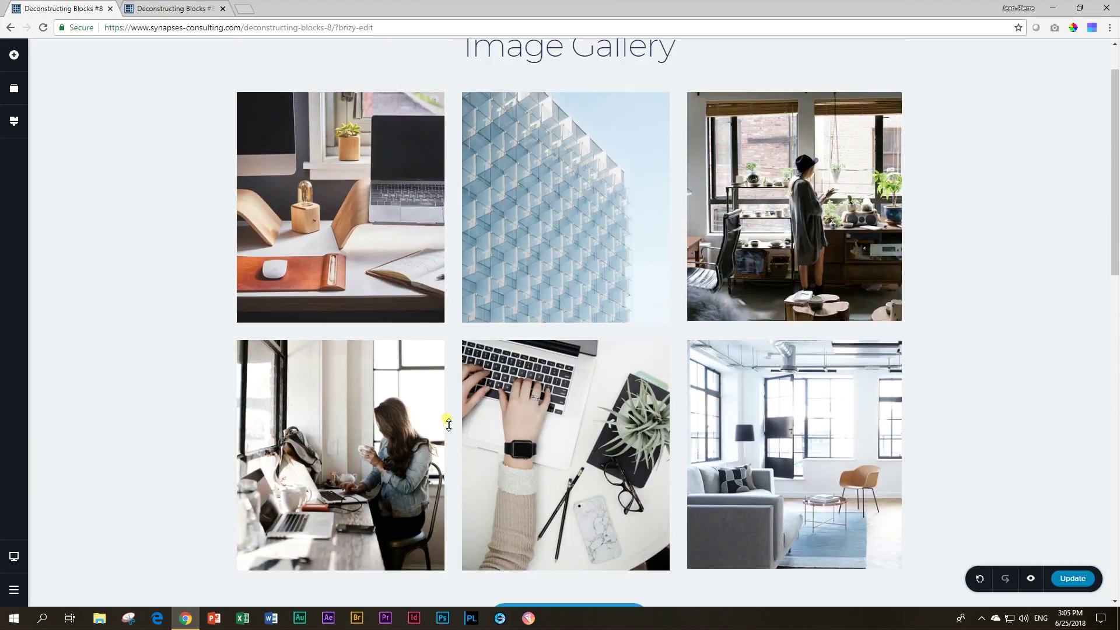
pyautogui.scroll(-9, 449, 426)
pyautogui.scroll(-4, 449, 426)
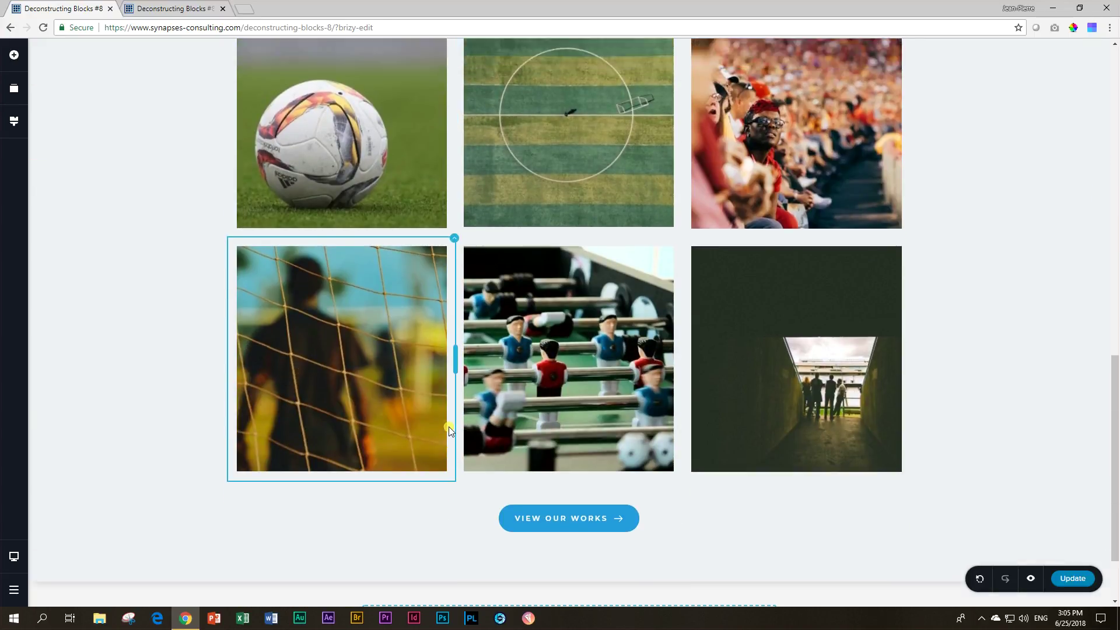
pyautogui.scroll(2, 449, 426)
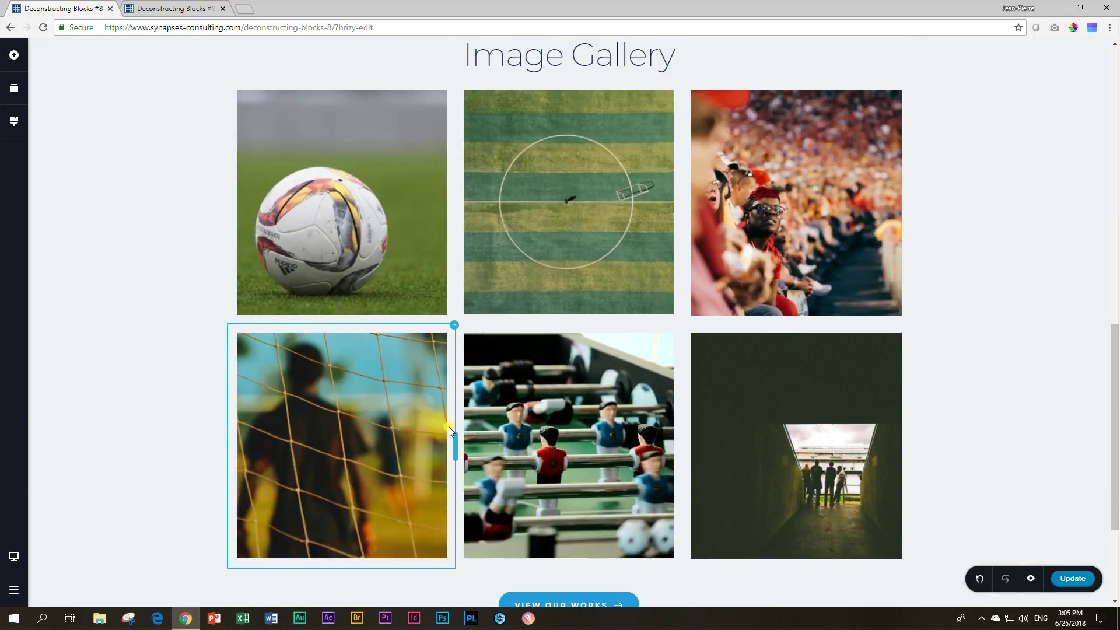